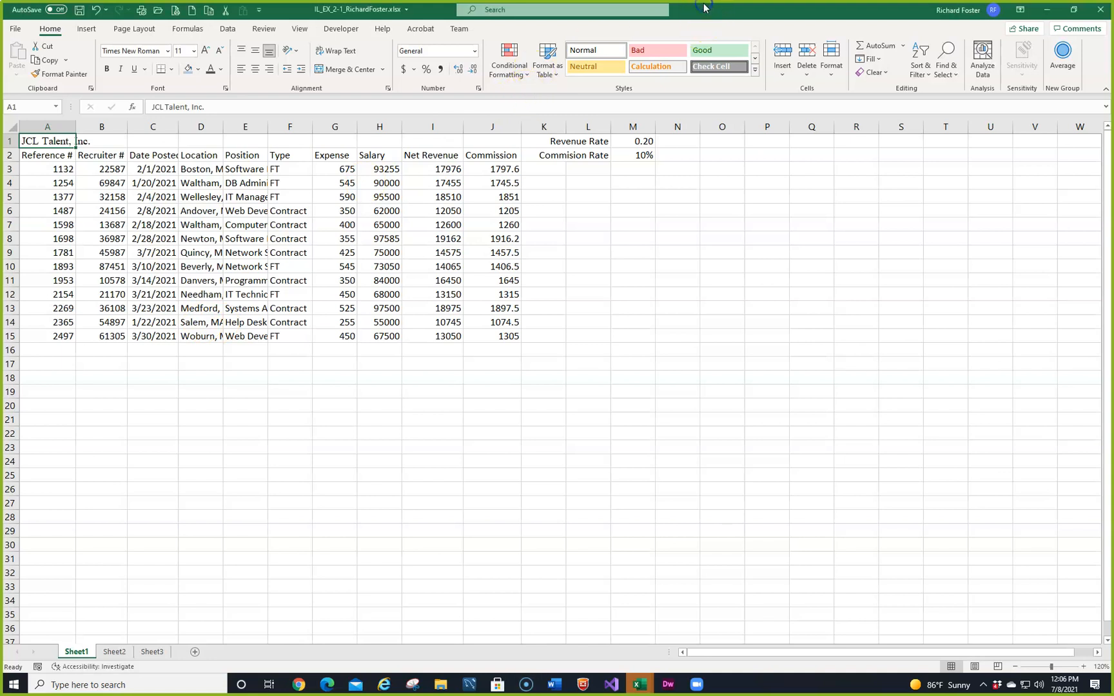
Step: Save a copy of the workbook over the existing IL_EX_2_Tech file in the Textbook Project folder, confirming the replacement
key("F12")
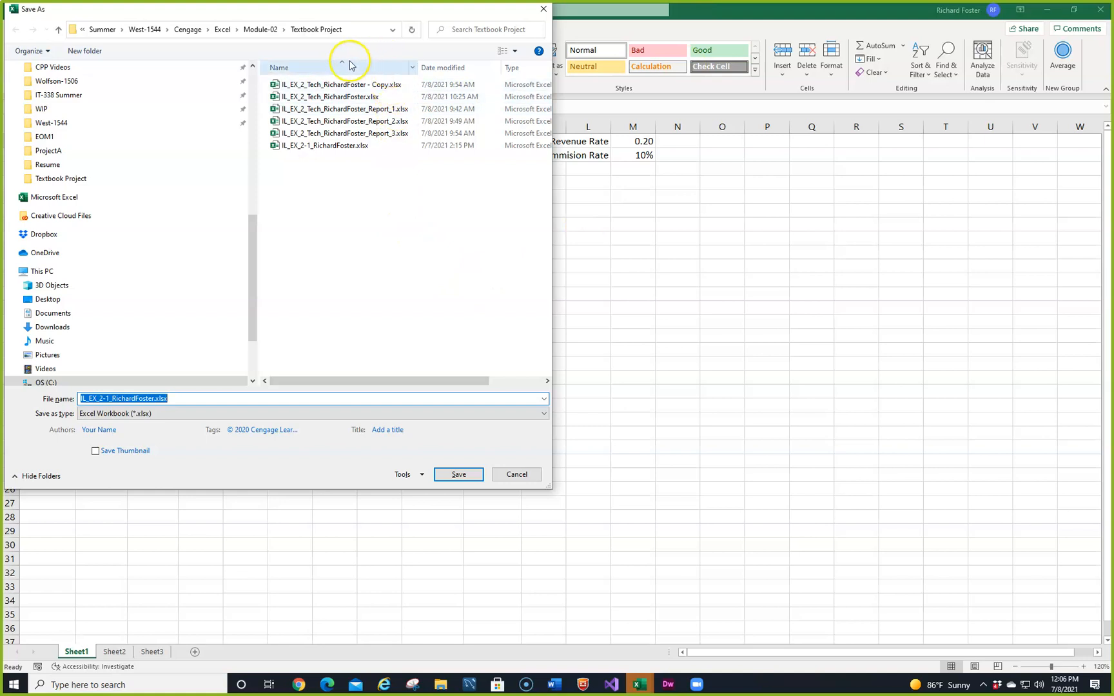
left_click(317, 98)
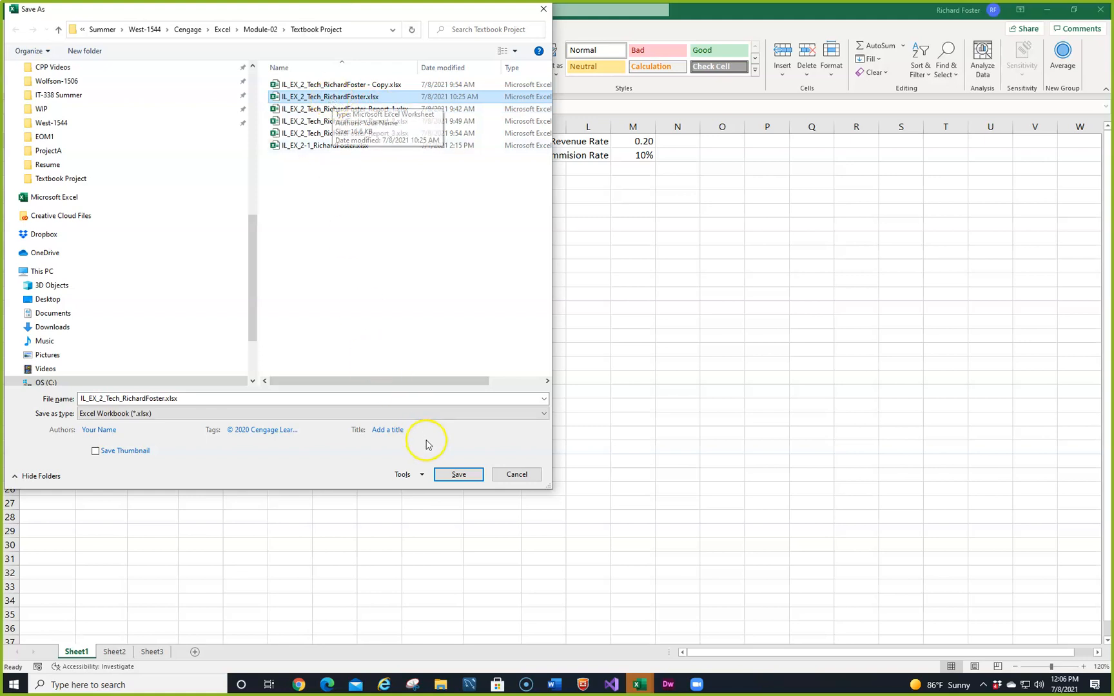
left_click(449, 473)
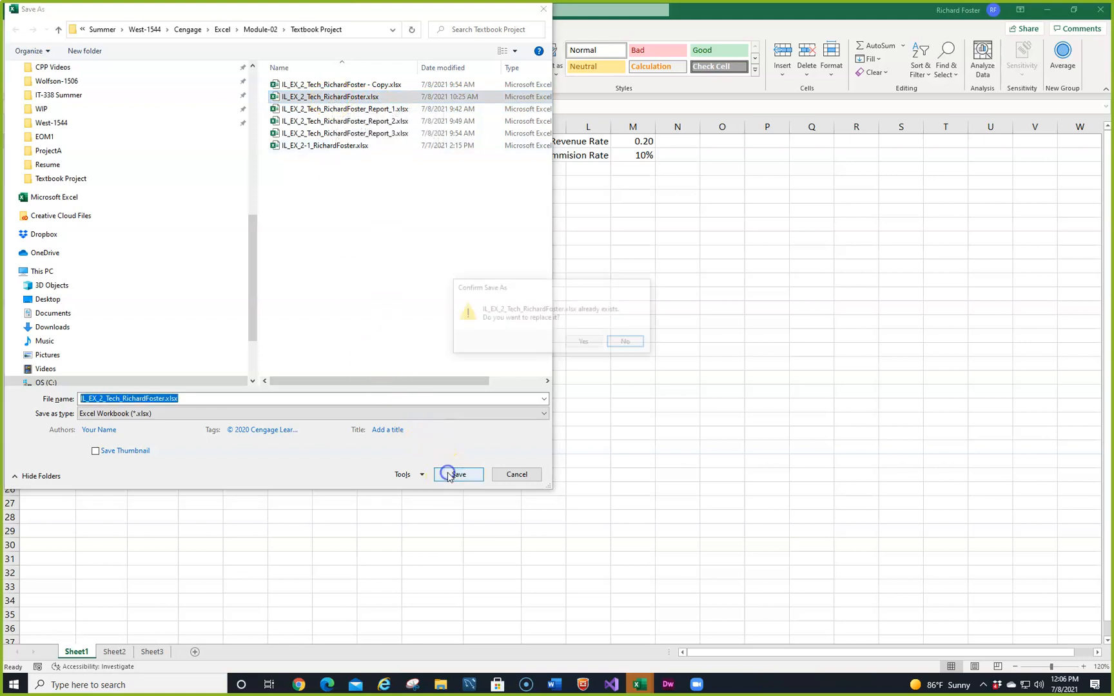
left_click(584, 342)
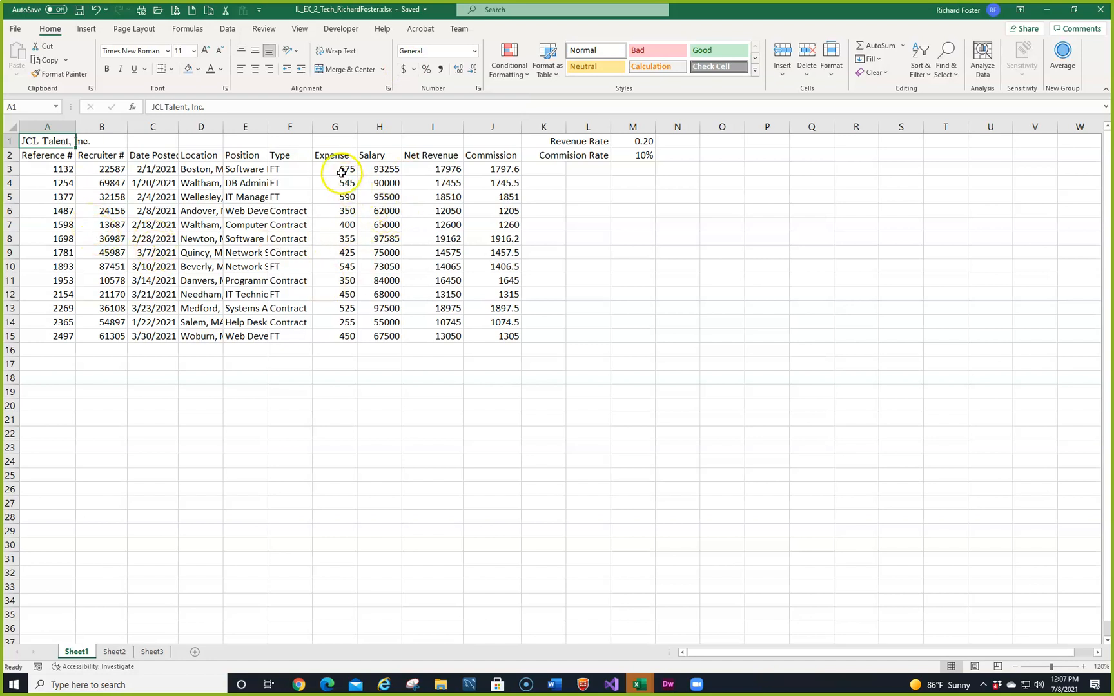
Step: Apply the Accounting number format to the Expense values in G3:G15 and the Comma style to the Salary values in H3:H15
left_click_drag(340, 170, 348, 337)
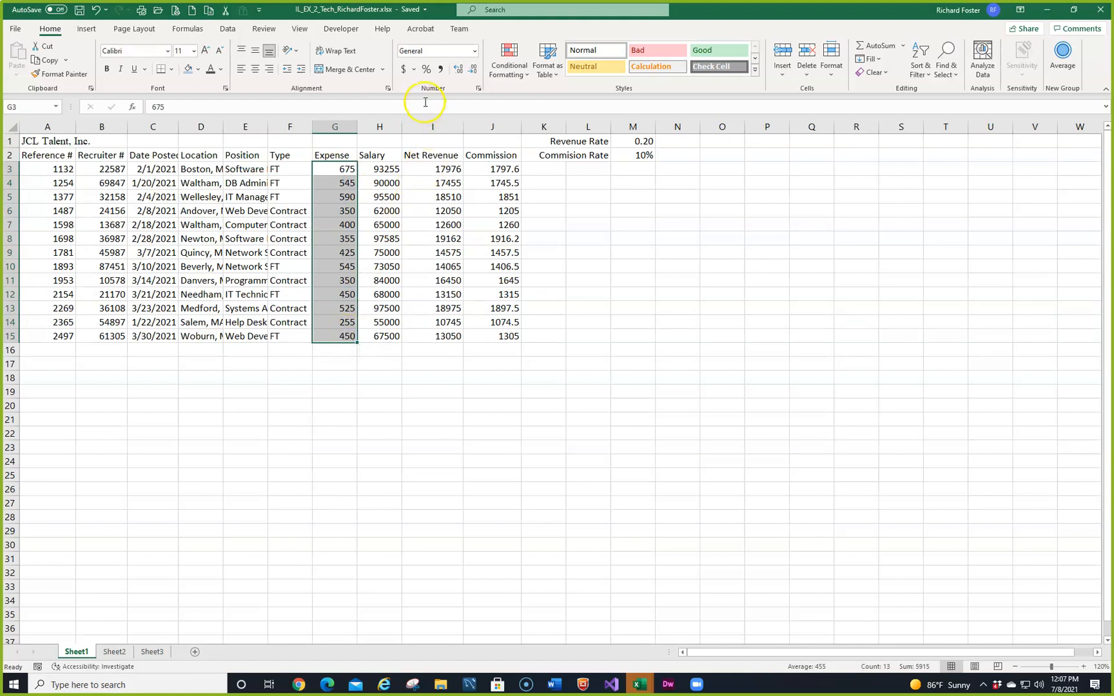
left_click(404, 70)
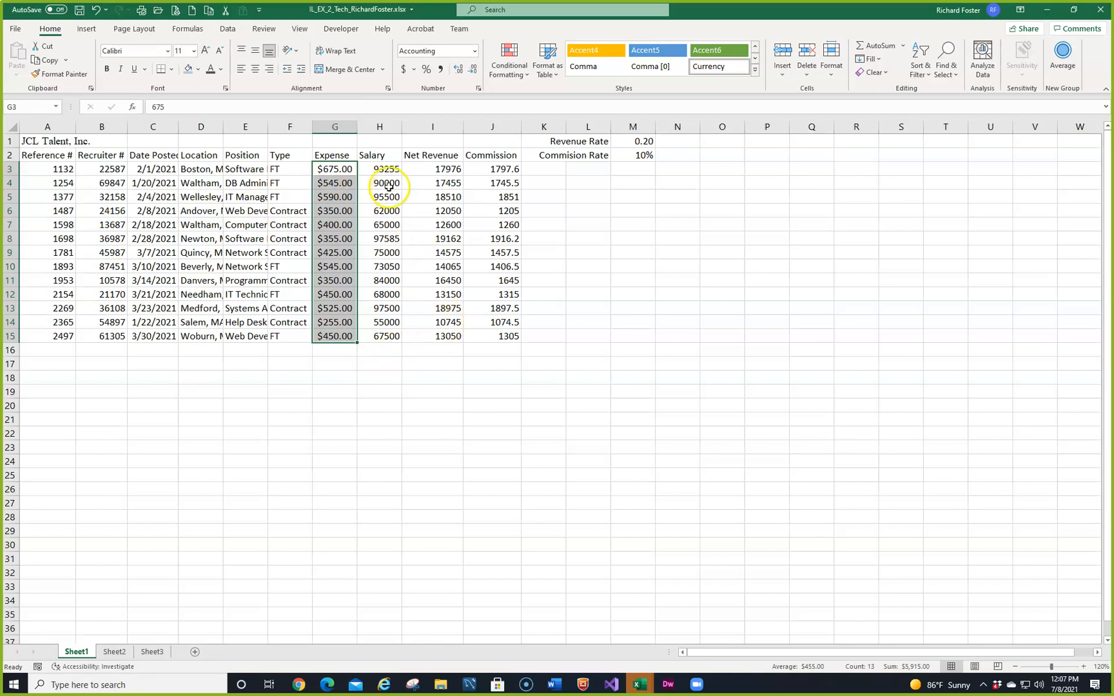
left_click_drag(384, 168, 391, 336)
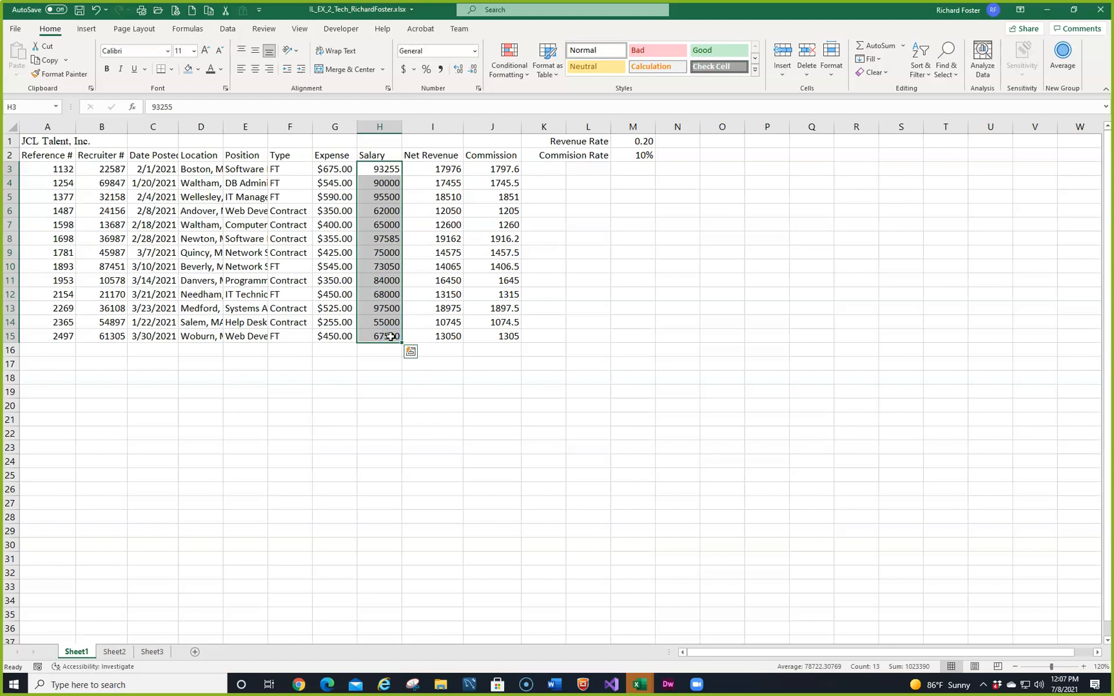
left_click(478, 89)
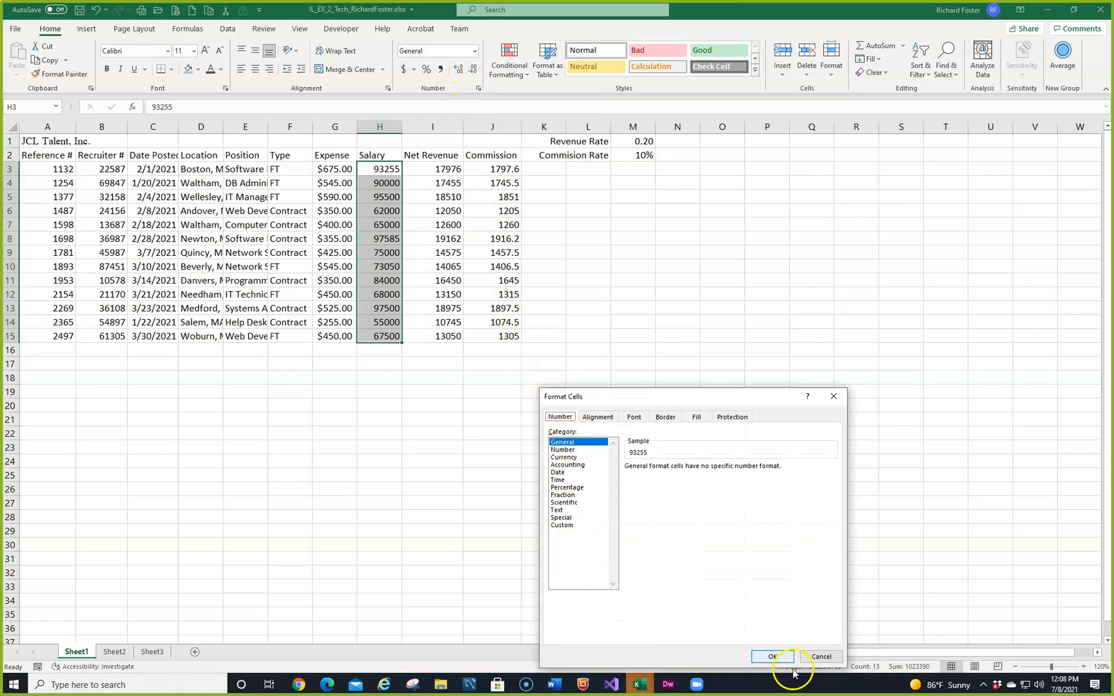
left_click(810, 664)
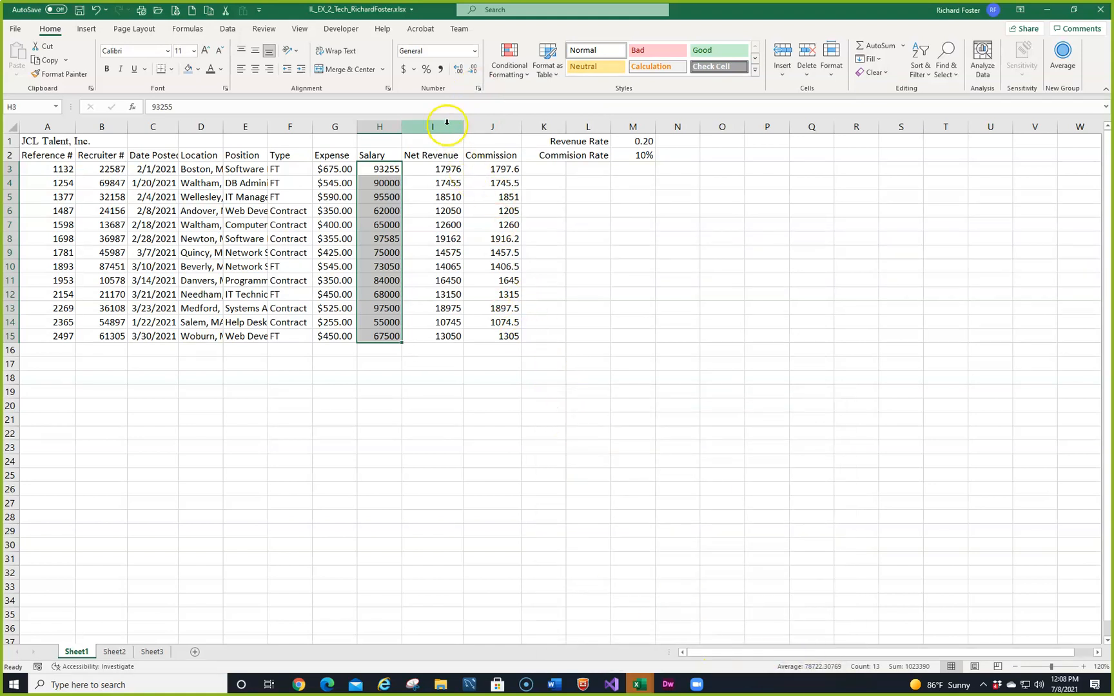
left_click(441, 70)
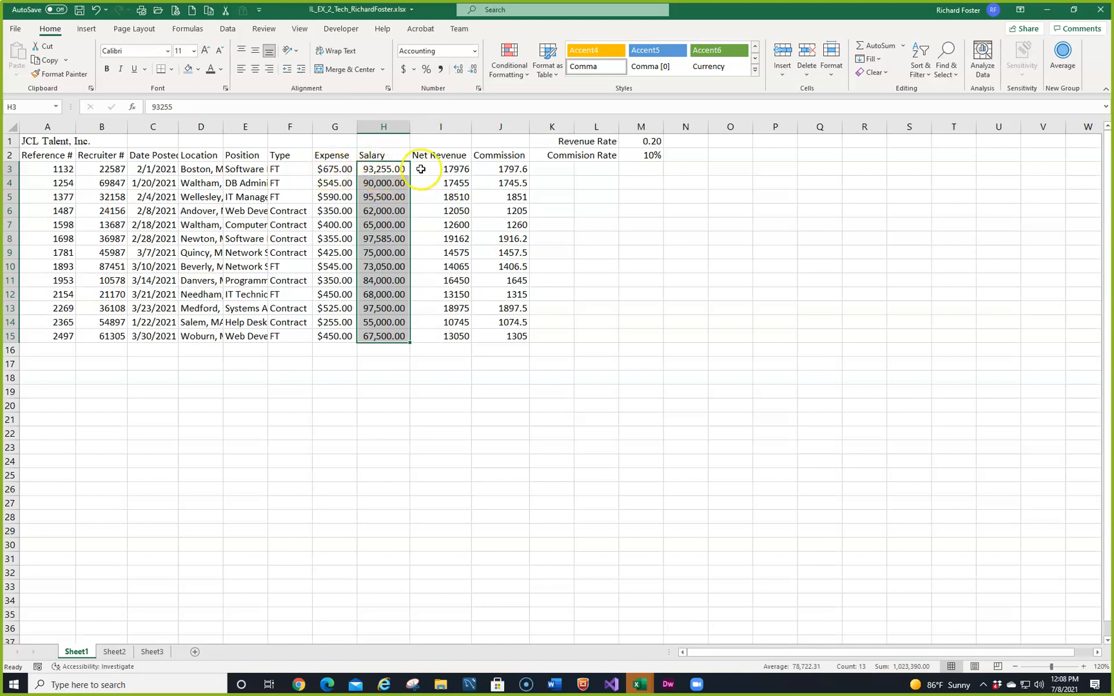
Step: Apply the Accounting number format to the Net Revenue values in I3:I15
left_click_drag(435, 169, 450, 332)
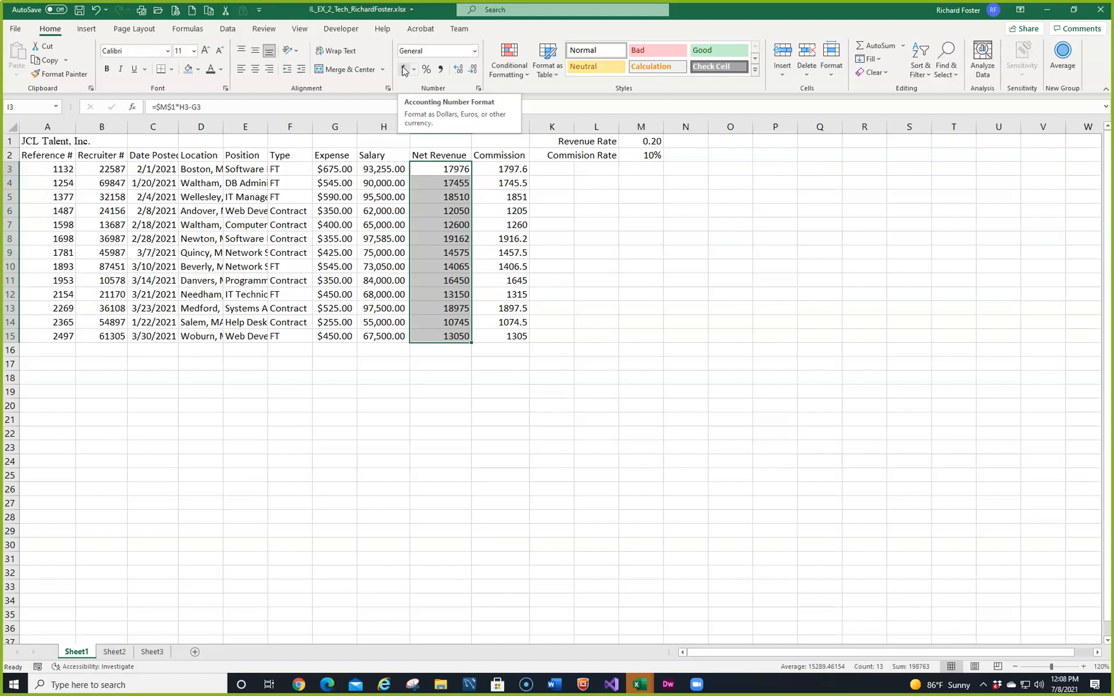
left_click(404, 69)
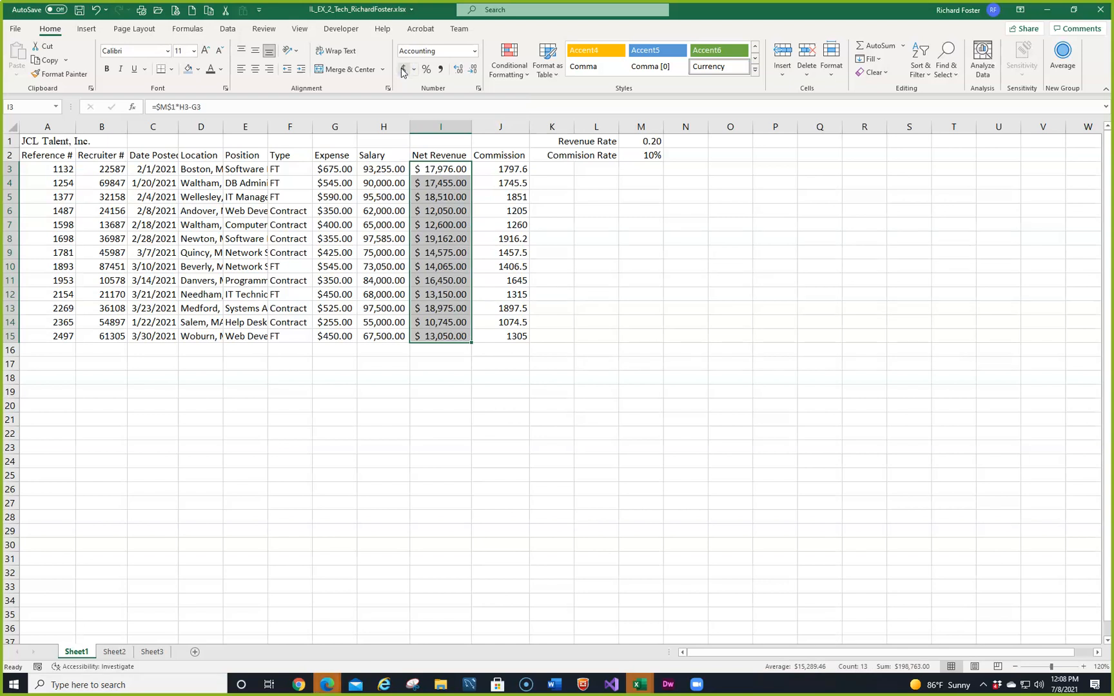
Step: Examine the available number formats and the decimal and symbol settings of salary cell H3 without changing them
left_click(380, 172)
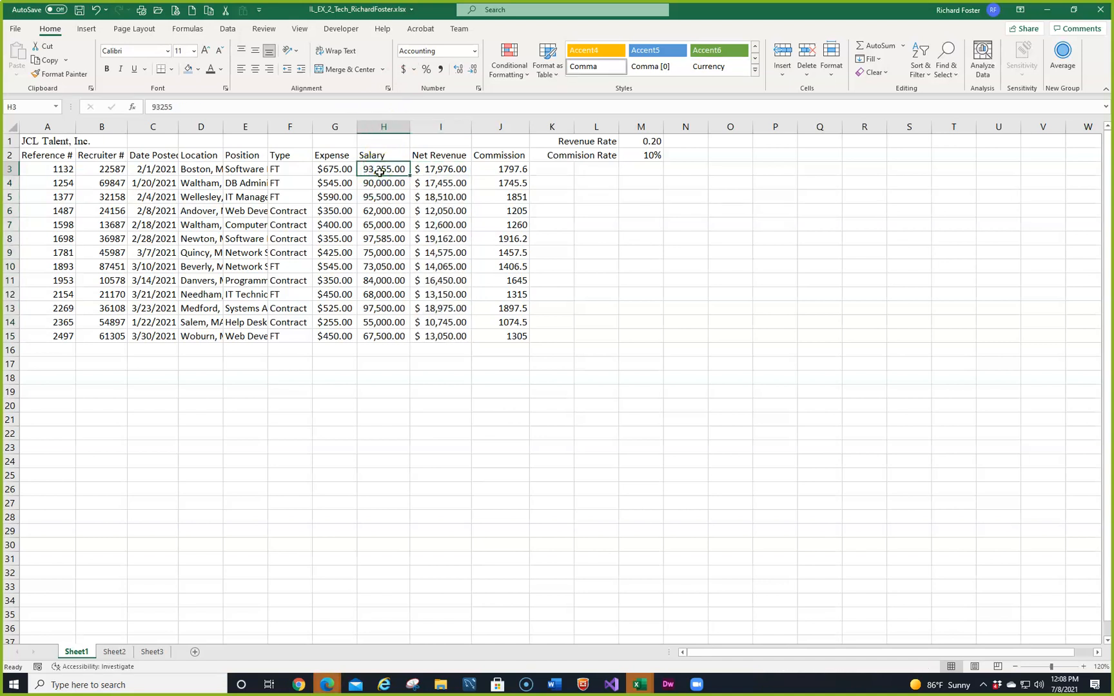
left_click(476, 51)
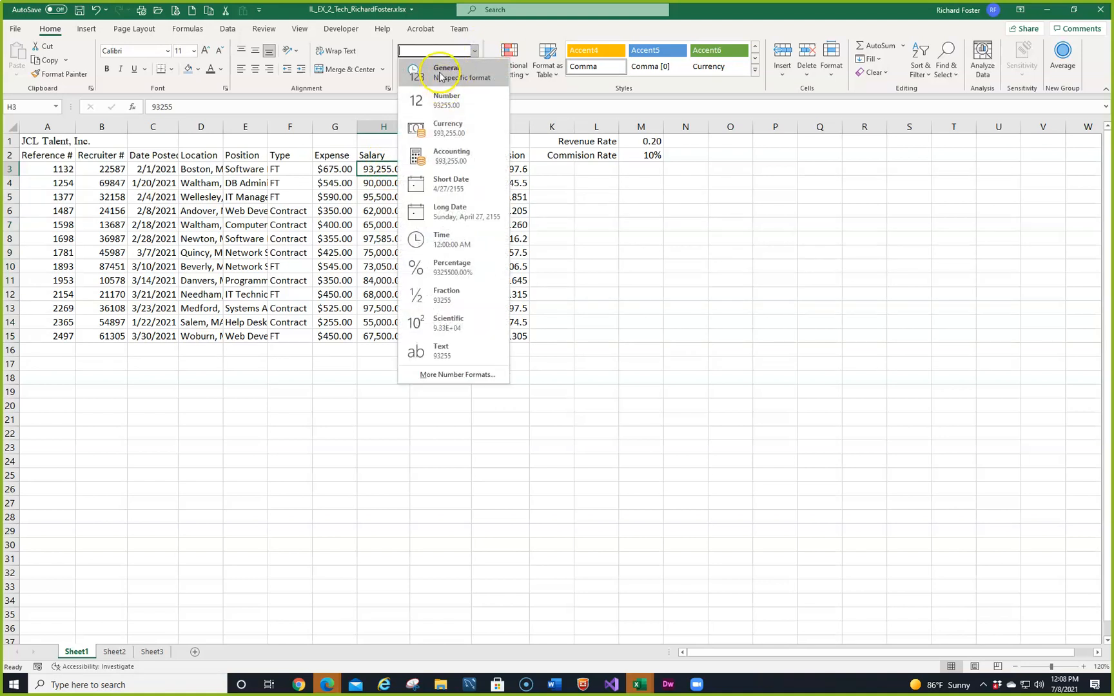
left_click(560, 227)
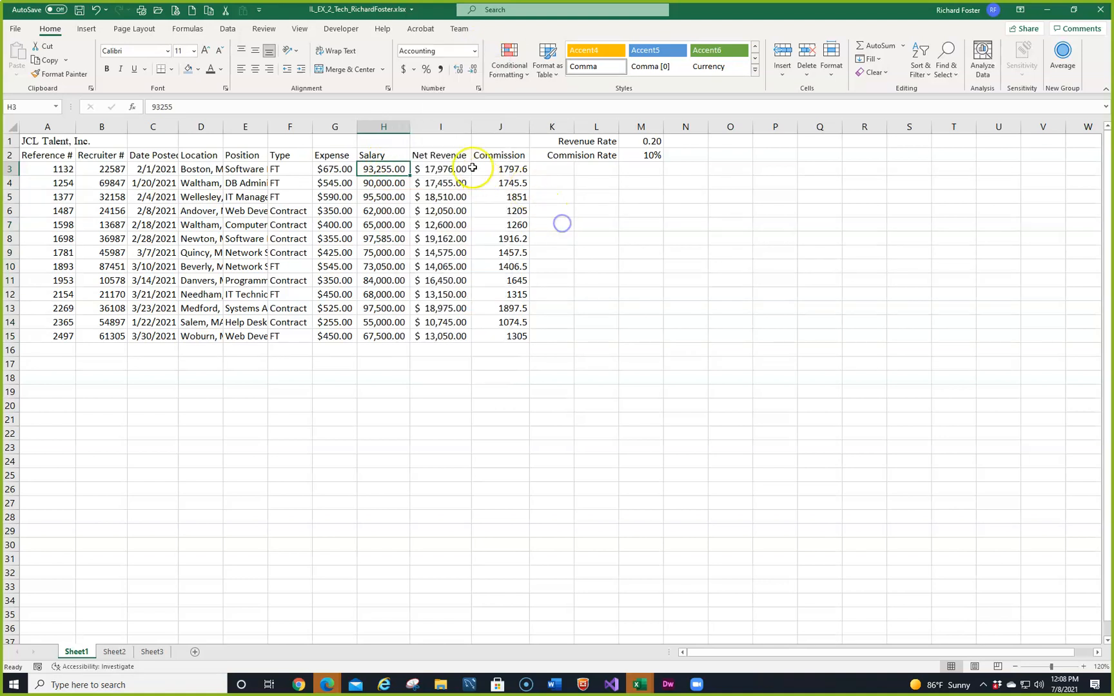
left_click(482, 89)
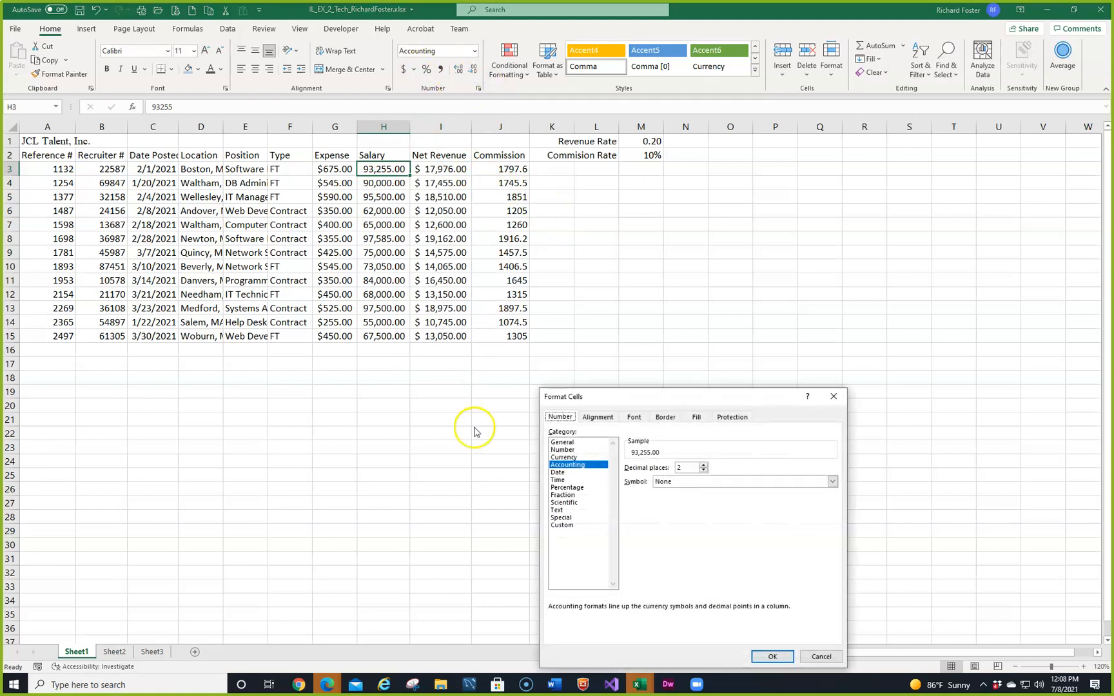
left_click_drag(651, 397, 672, 215)
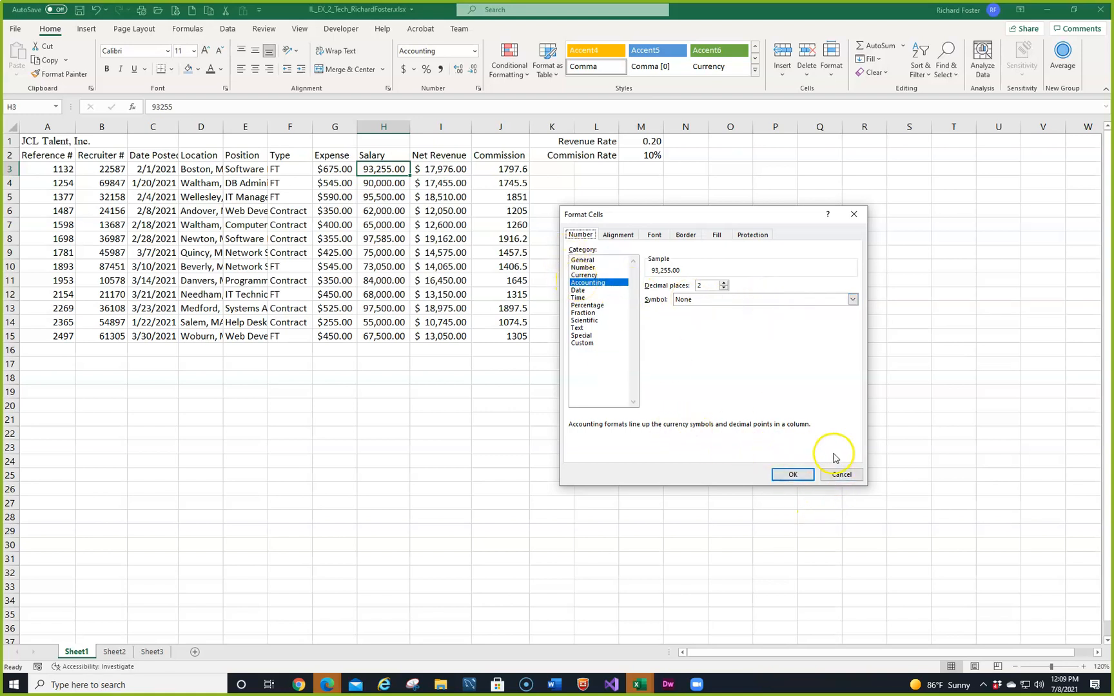
left_click(834, 475)
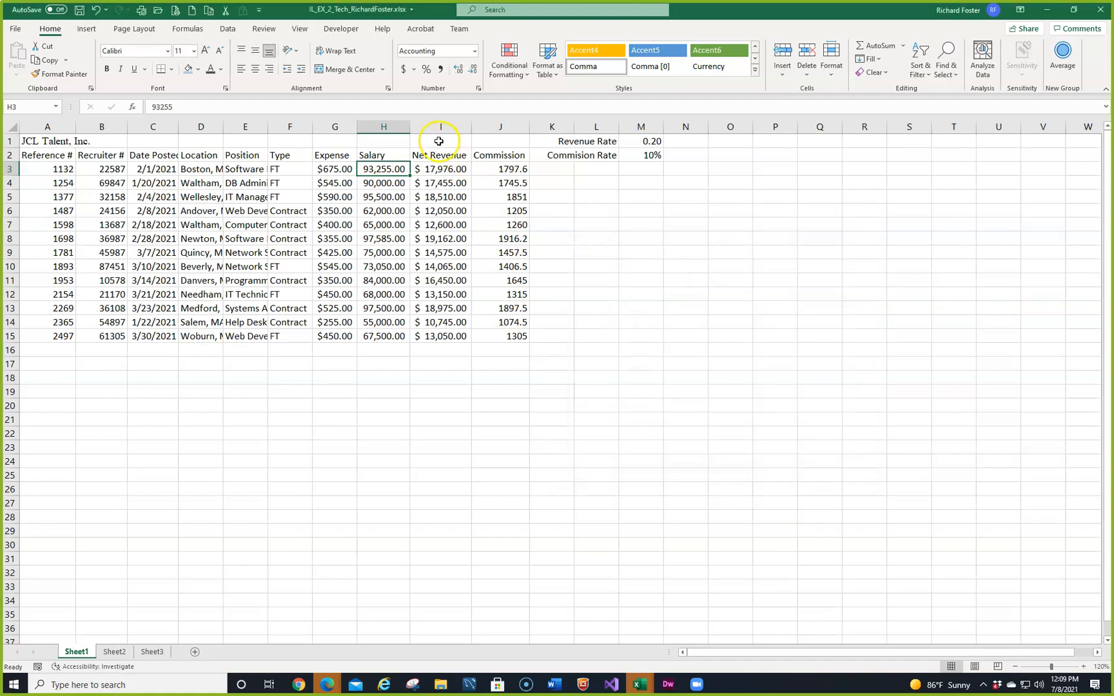
Step: Undo the Accounting format on the Net Revenue column
left_click(444, 169)
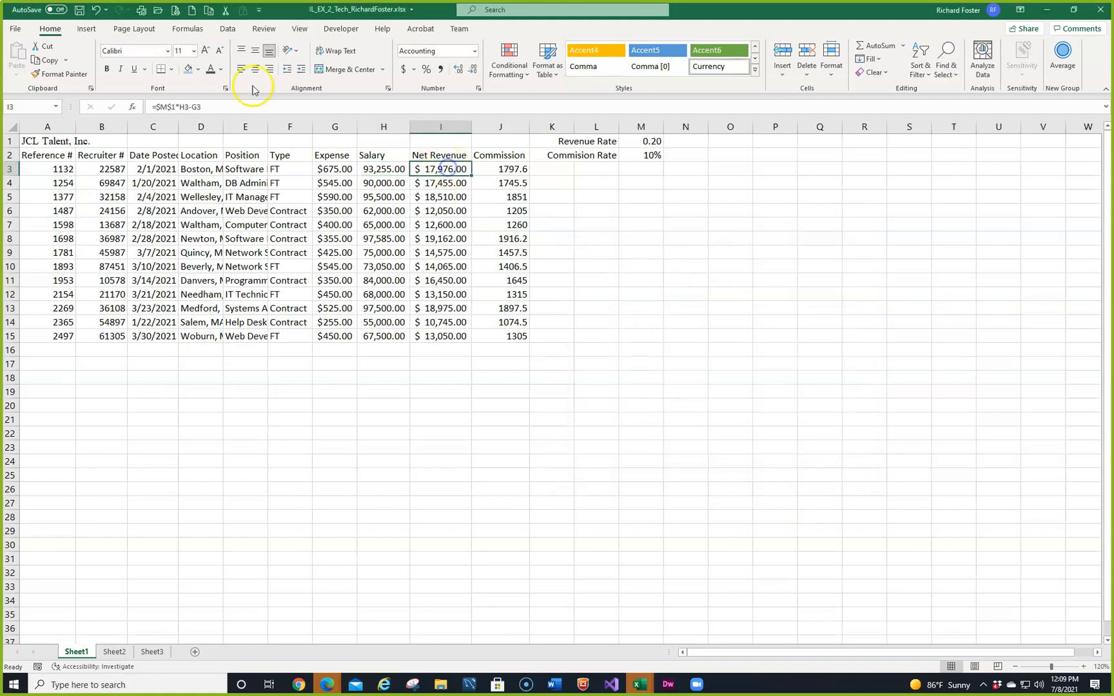
left_click(96, 11)
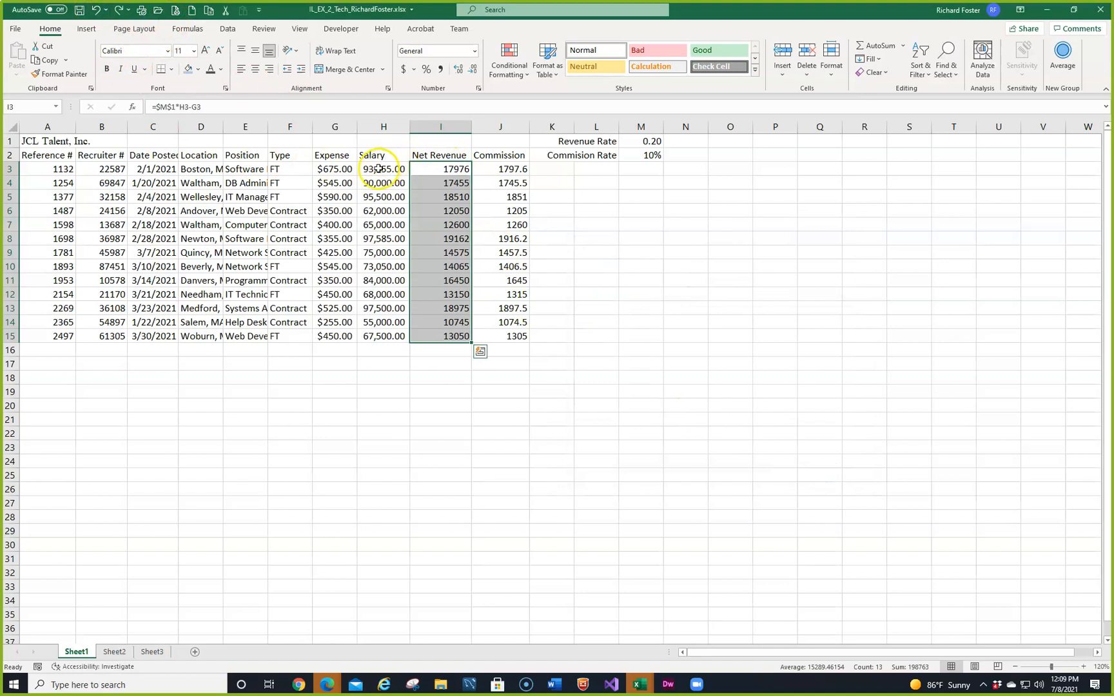
Step: Examine the Accounting format settings and the list of currency symbols for expense cell G3 without changing them
left_click(330, 169)
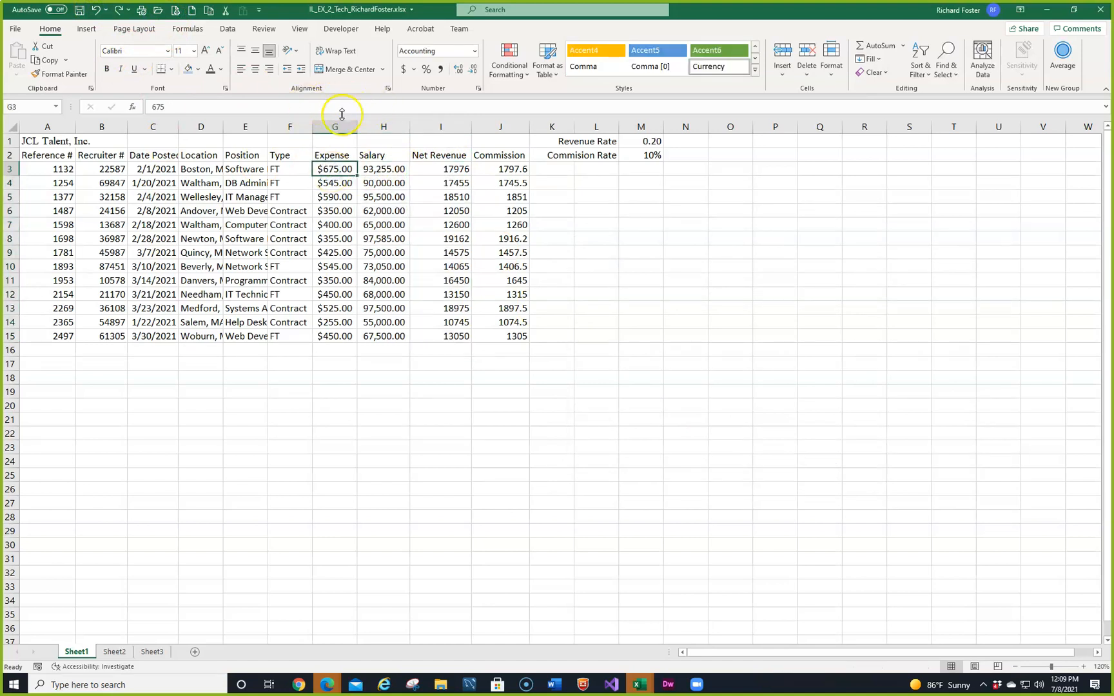
left_click(478, 88)
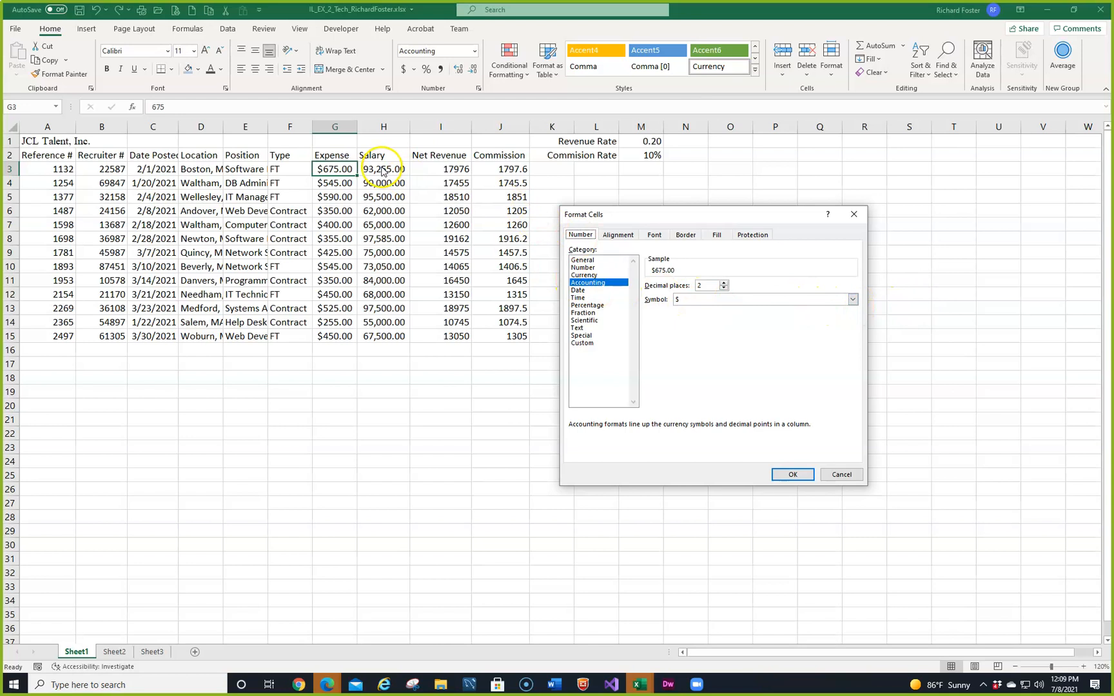
left_click(852, 300)
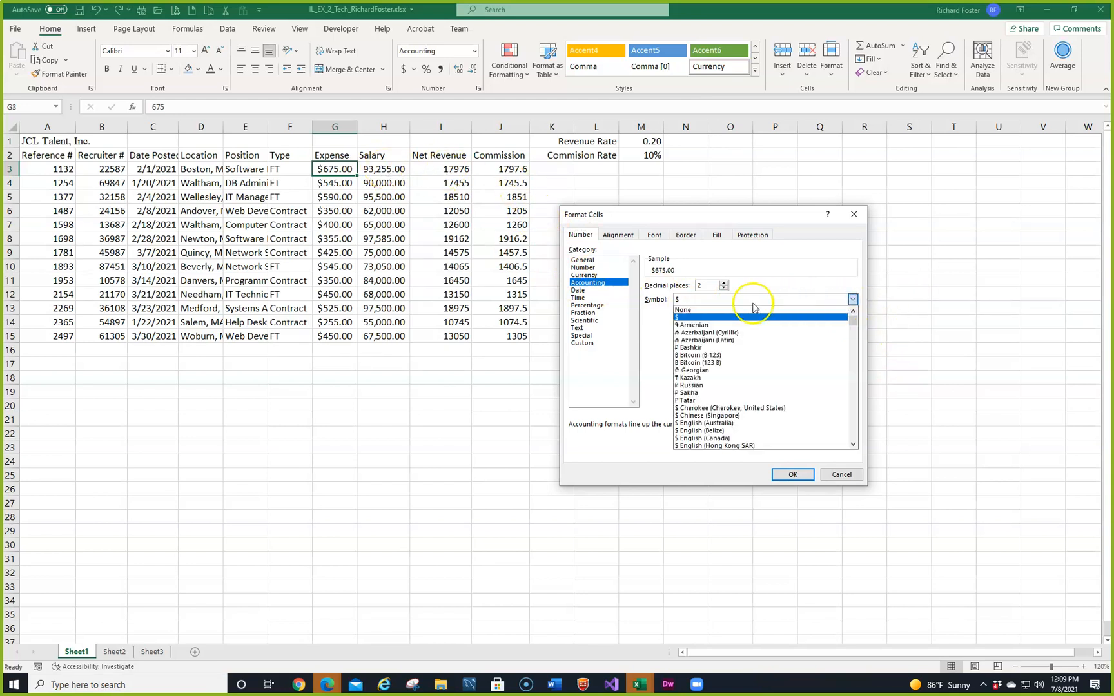
left_click(845, 474)
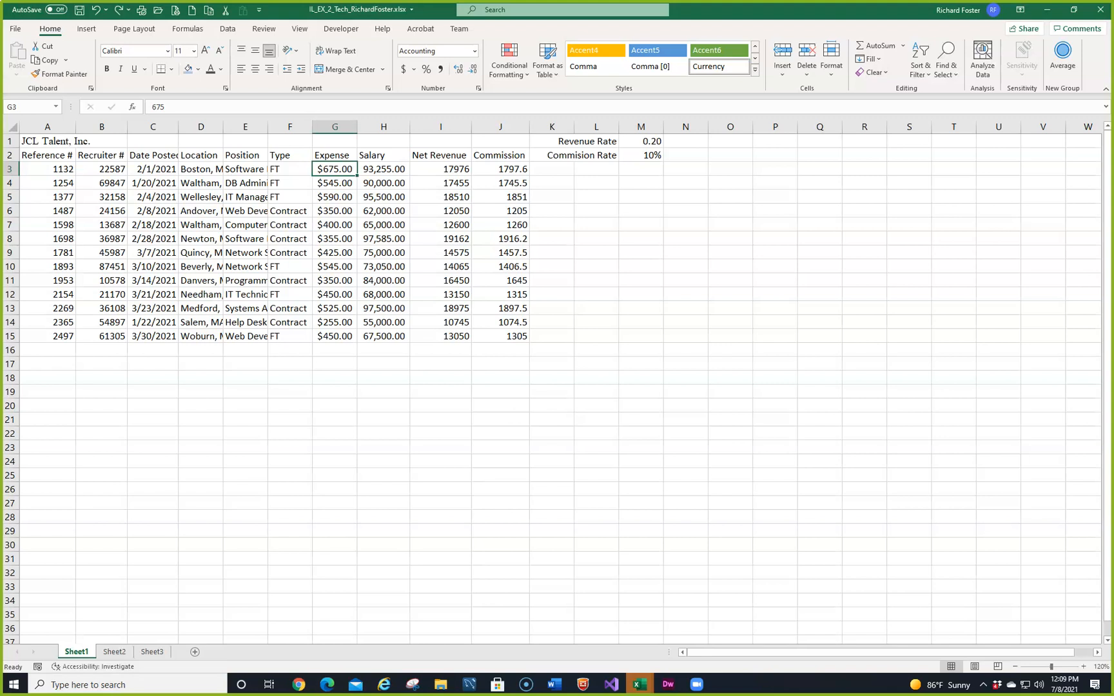
Step: Apply the Percent style to the Revenue Rate in M1 and check its decimal places in the full number format settings
left_click(635, 140)
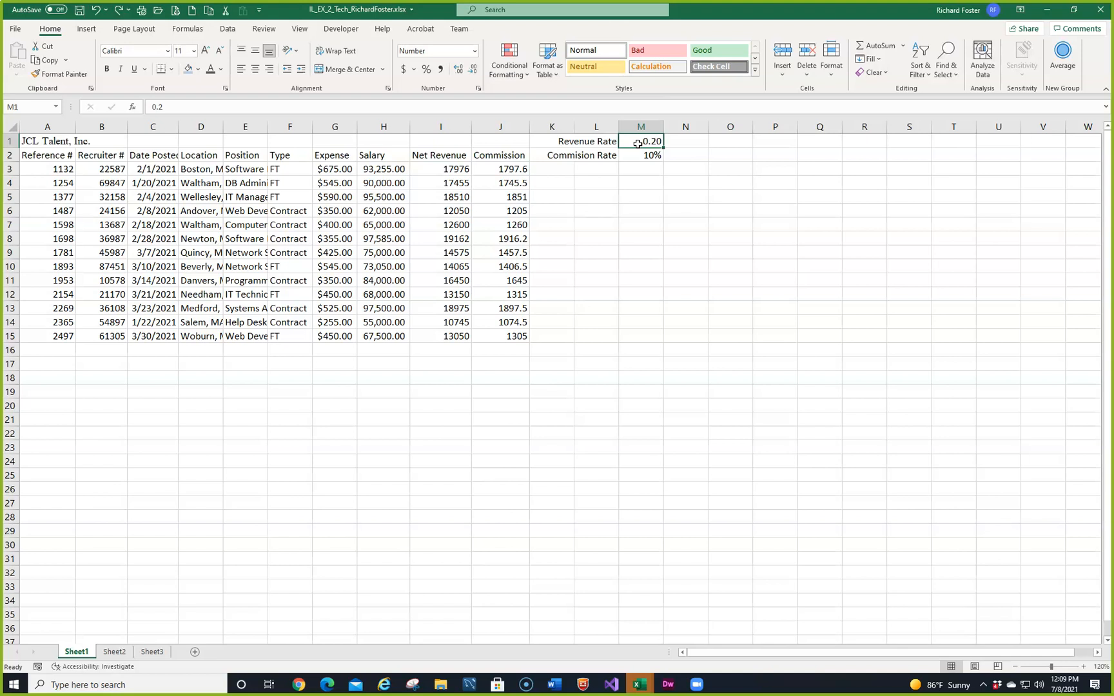
left_click(425, 70)
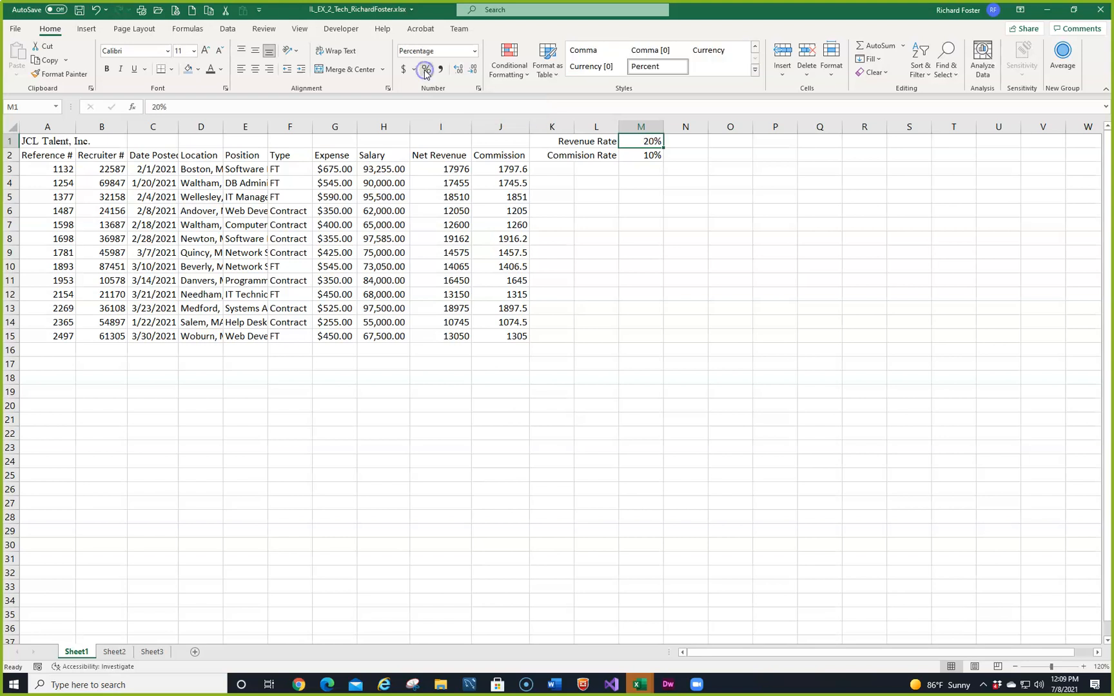
left_click(651, 142)
left_click(479, 90)
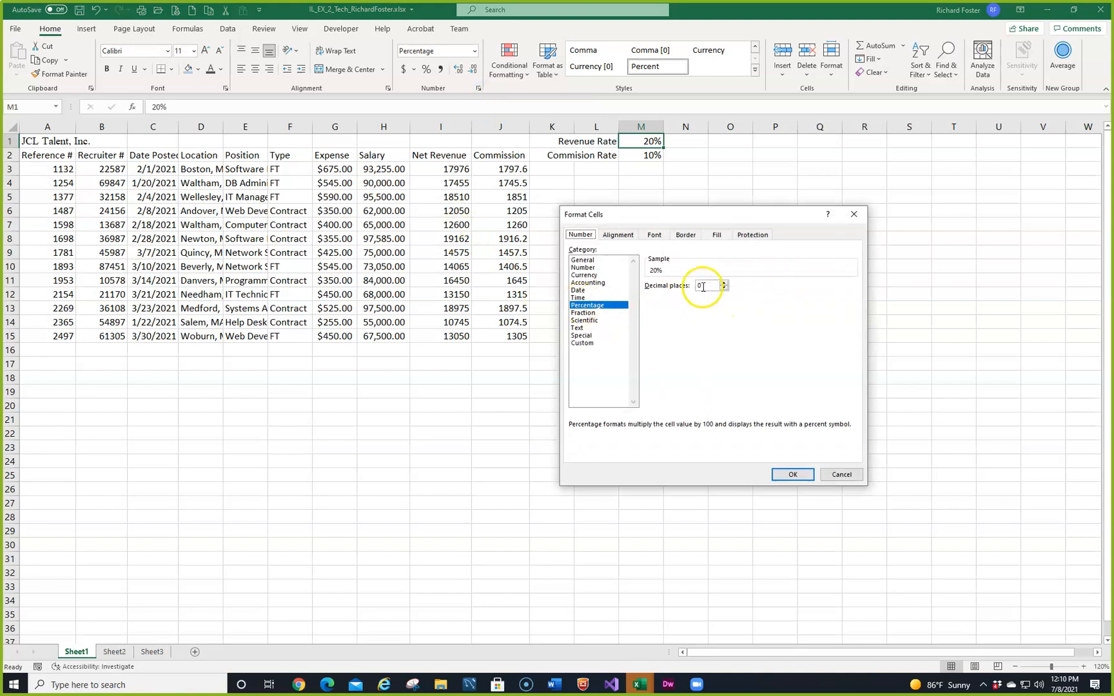
left_click(832, 473)
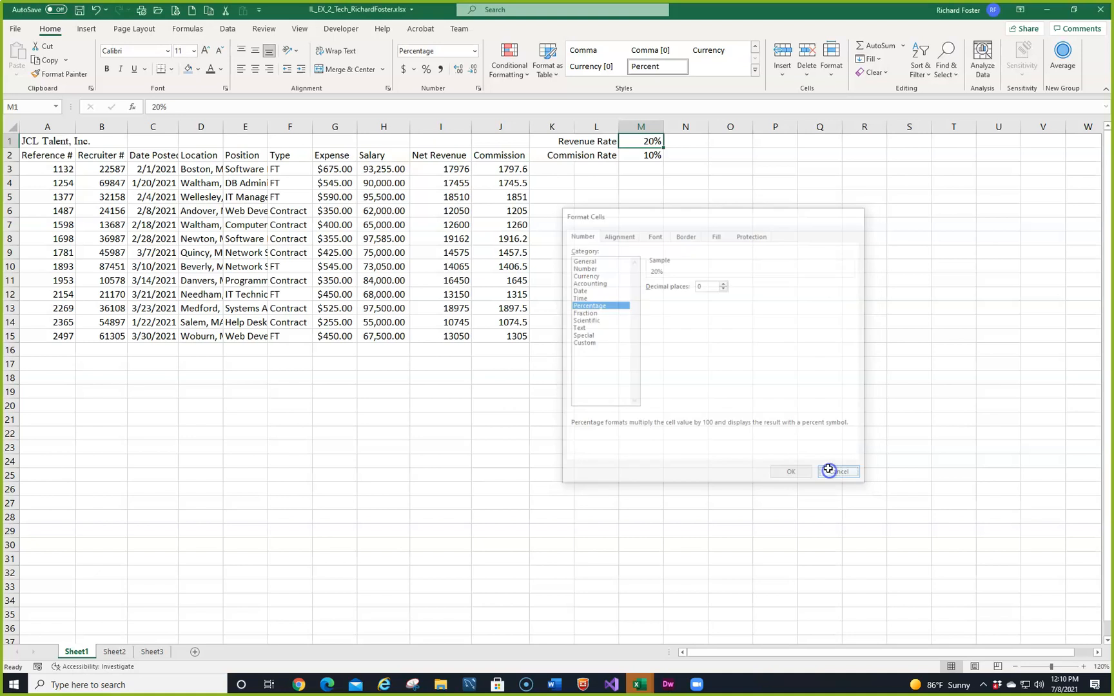
Step: Increase the Revenue Rate percentage in M1 to five decimal places
left_click(459, 70)
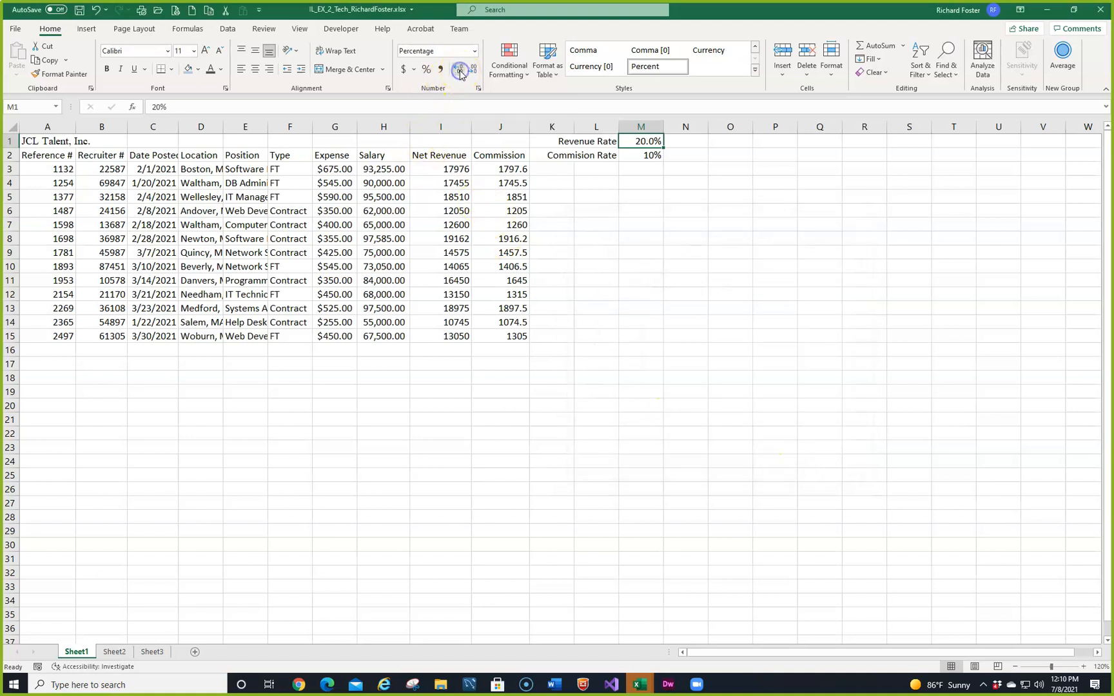
left_click(459, 70)
left_click(459, 69)
left_click(457, 70)
left_click(458, 71)
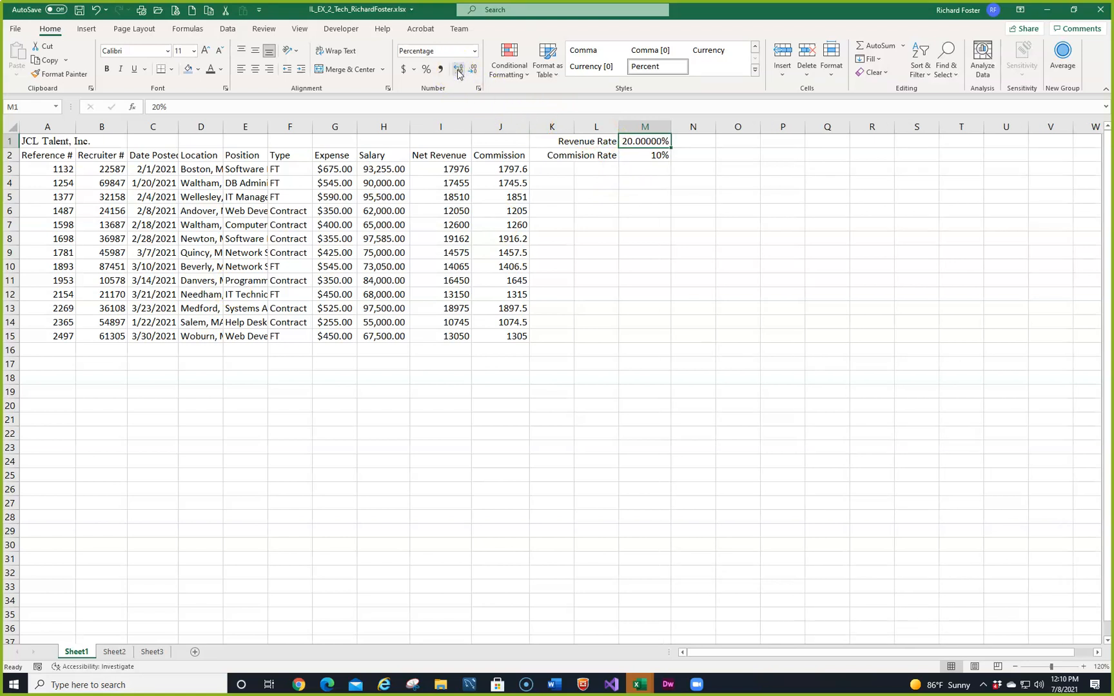
Step: Reduce the Revenue Rate percentage in M1 to zero decimal places and check its number format settings
left_click(472, 71)
left_click(471, 71)
left_click(471, 71)
left_click(471, 71)
left_click(471, 70)
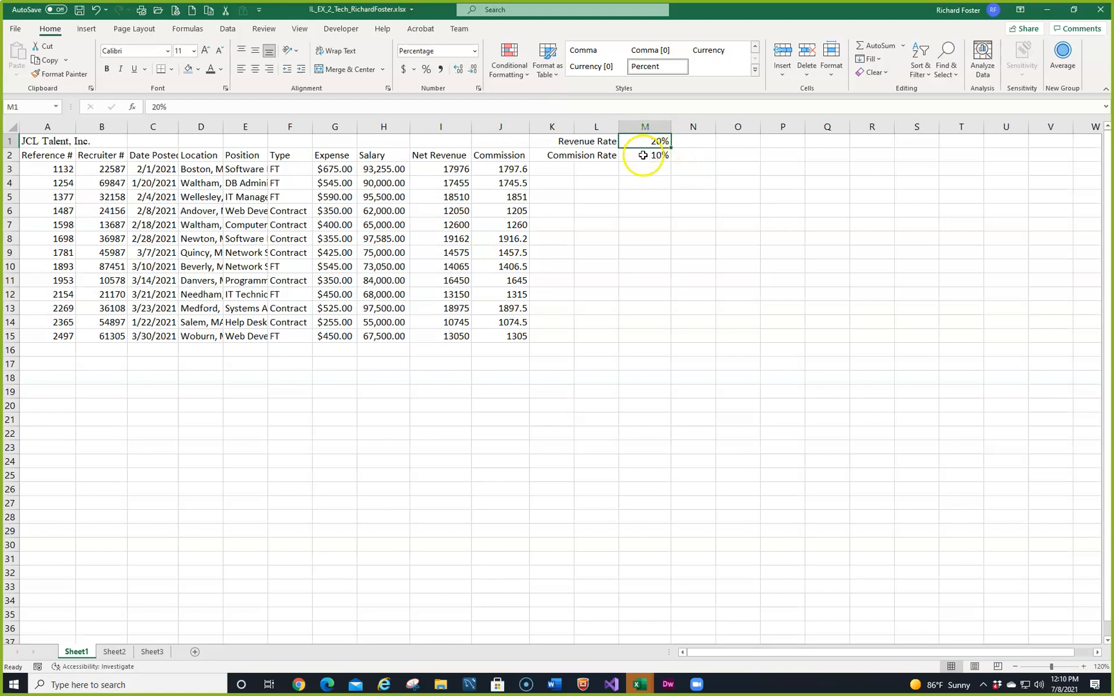
left_click(478, 89)
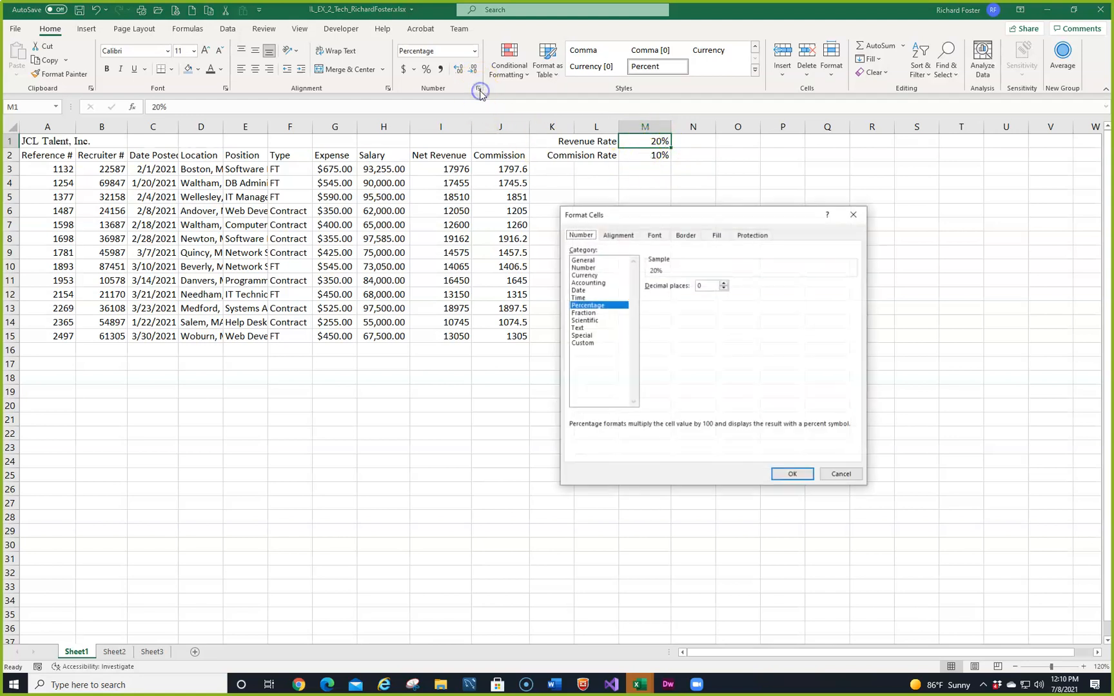
left_click(834, 474)
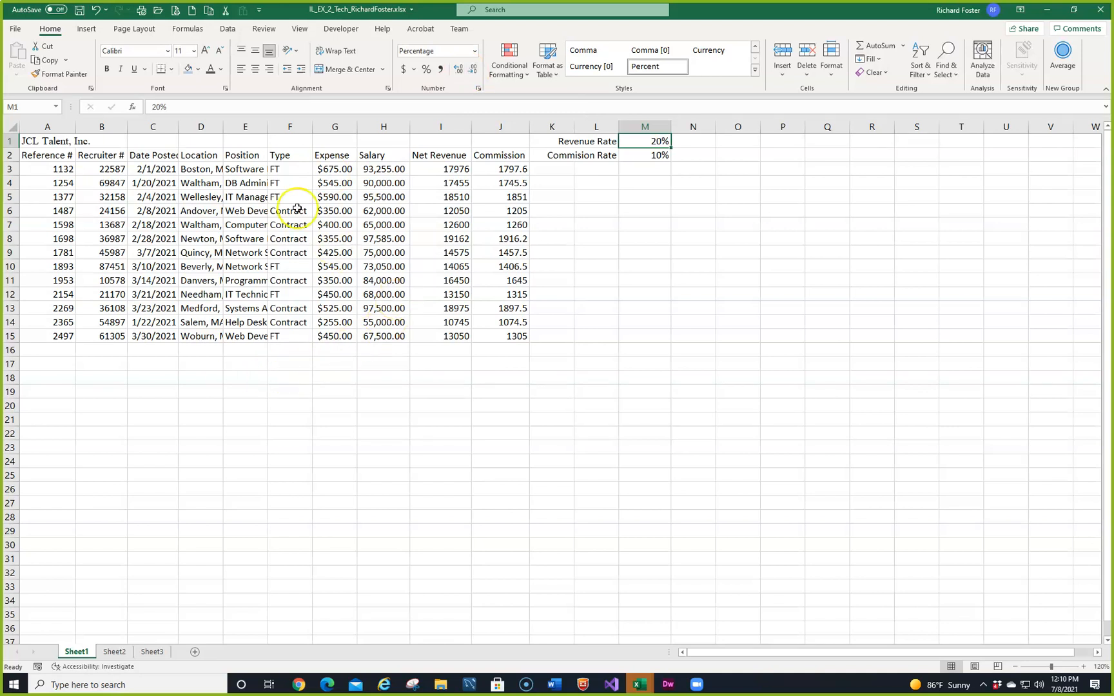
Step: Format the Date Posted values in C3:C15 with the 14-Mar date type
left_click_drag(149, 167, 148, 336)
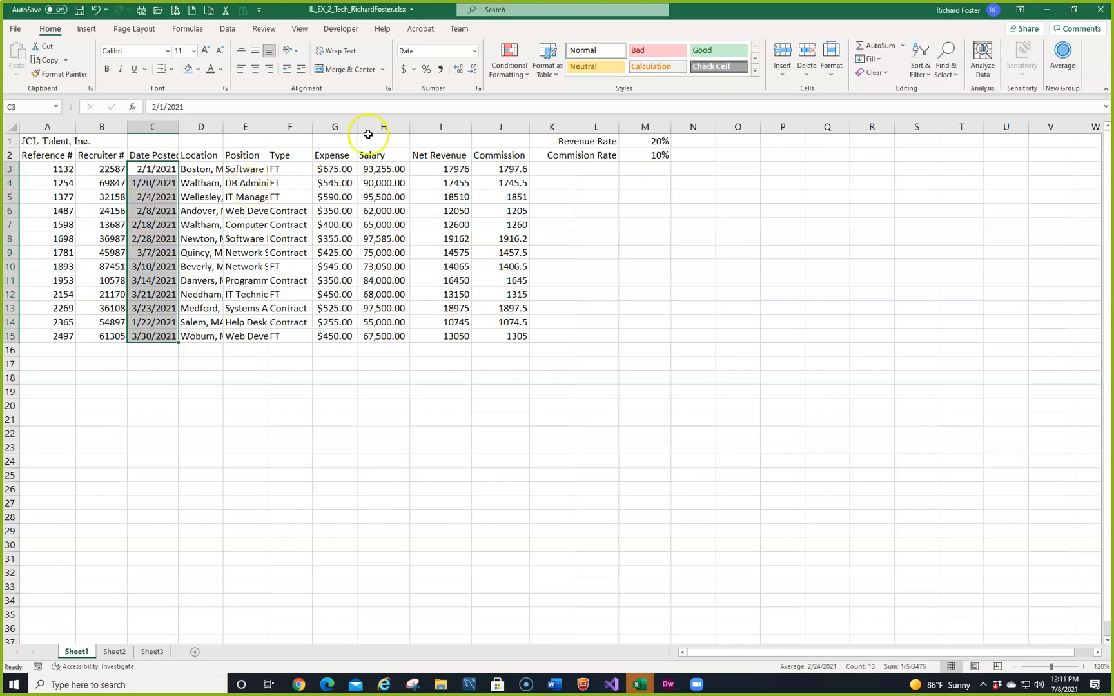
left_click(477, 88)
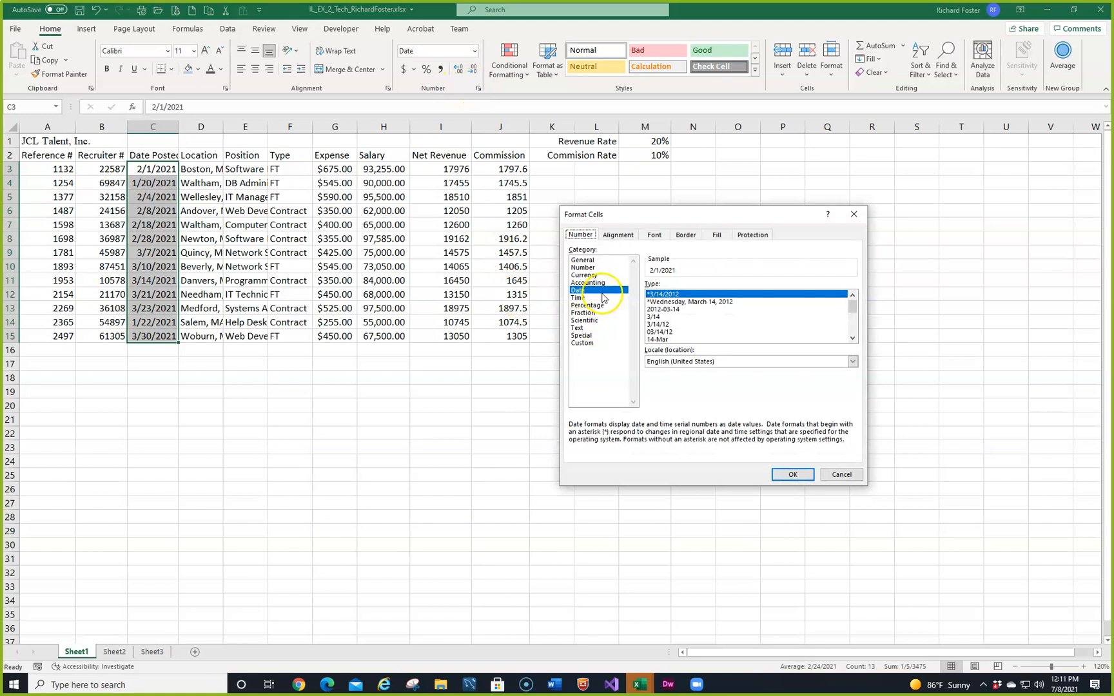
left_click(653, 339)
left_click(657, 341)
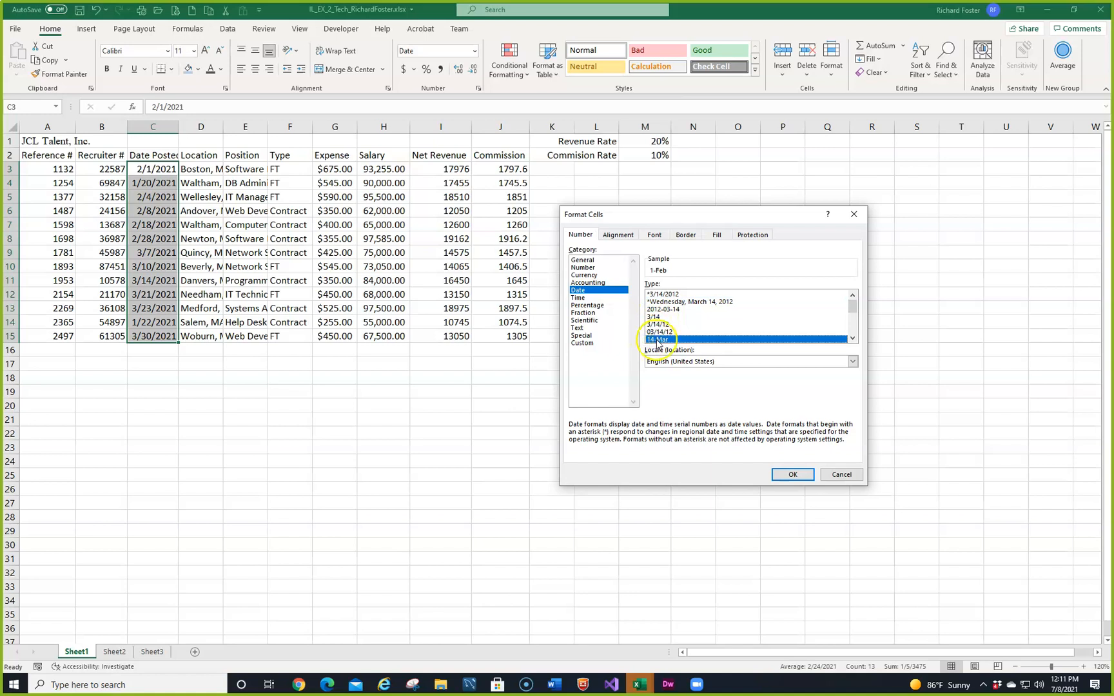
left_click(792, 474)
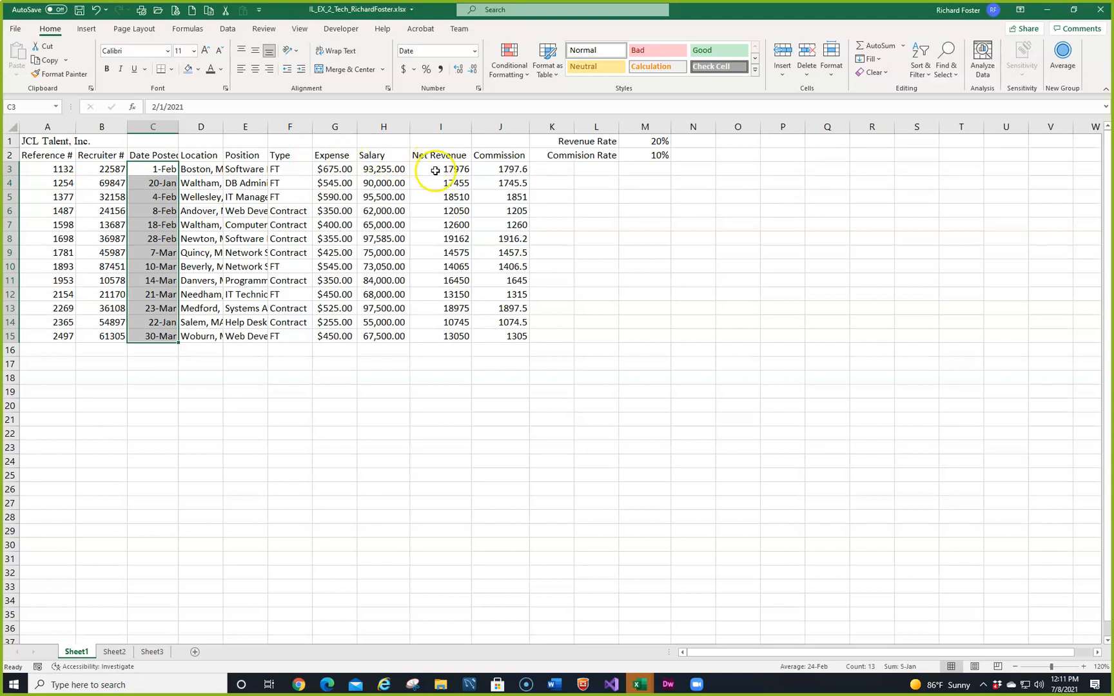
Step: Apply the Currency number format with two decimal places and the $ symbol to the Net Revenue and Commission values in I3:J15
left_click(39, 106)
type("i3:j15")
key("Return")
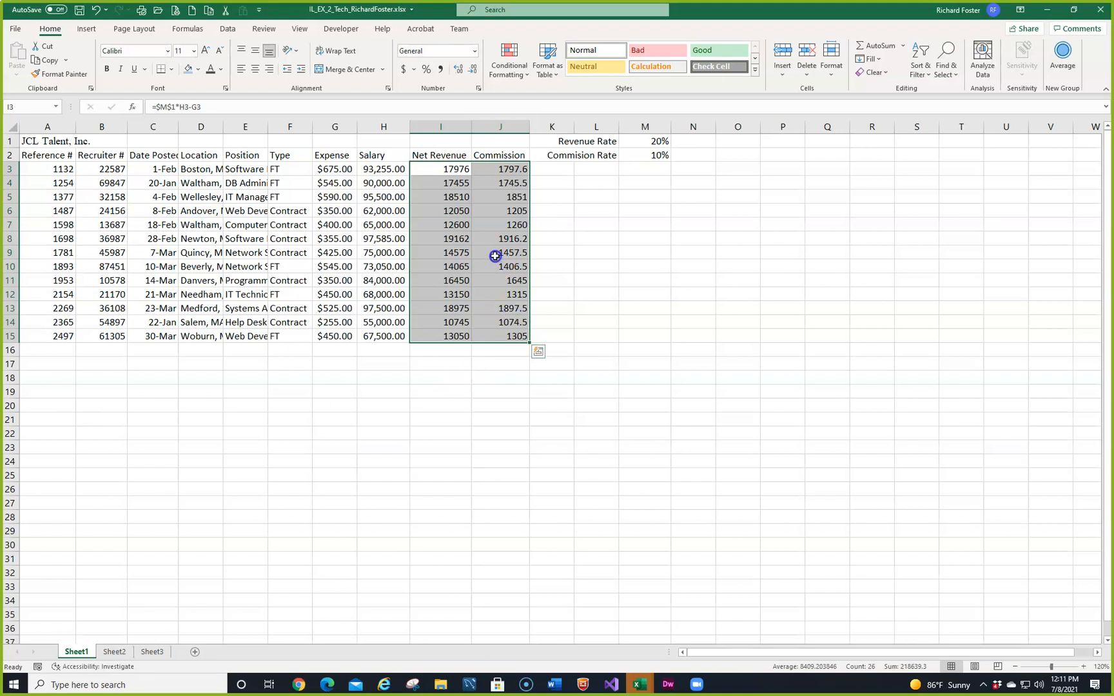
left_click(478, 88)
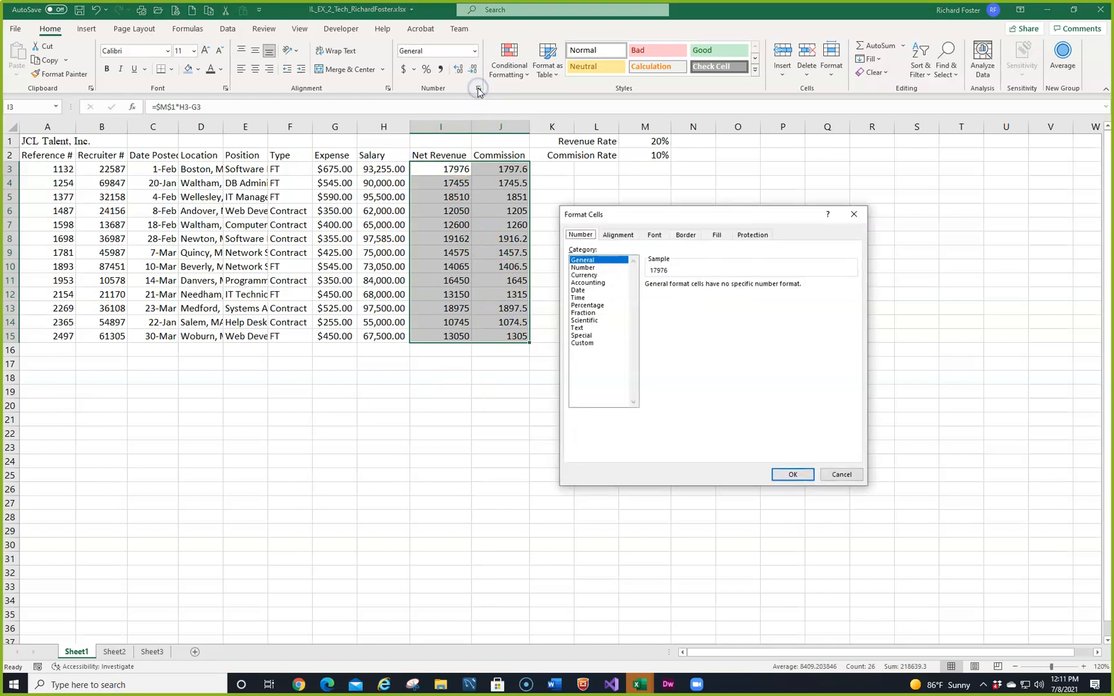
left_click(583, 275)
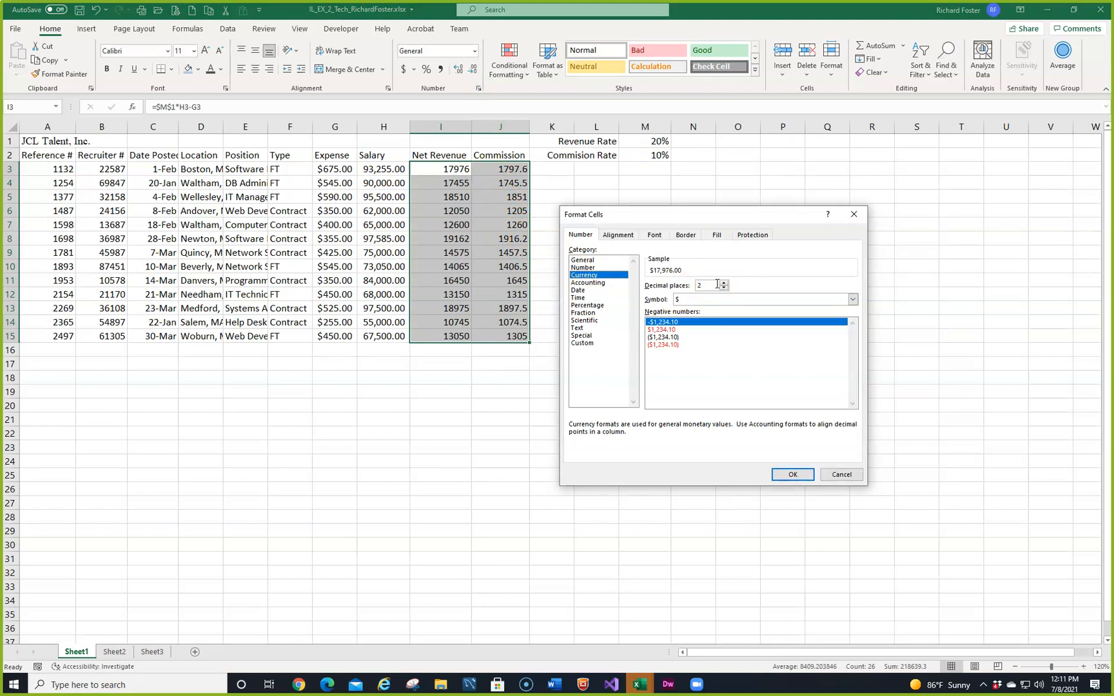
left_click(788, 475)
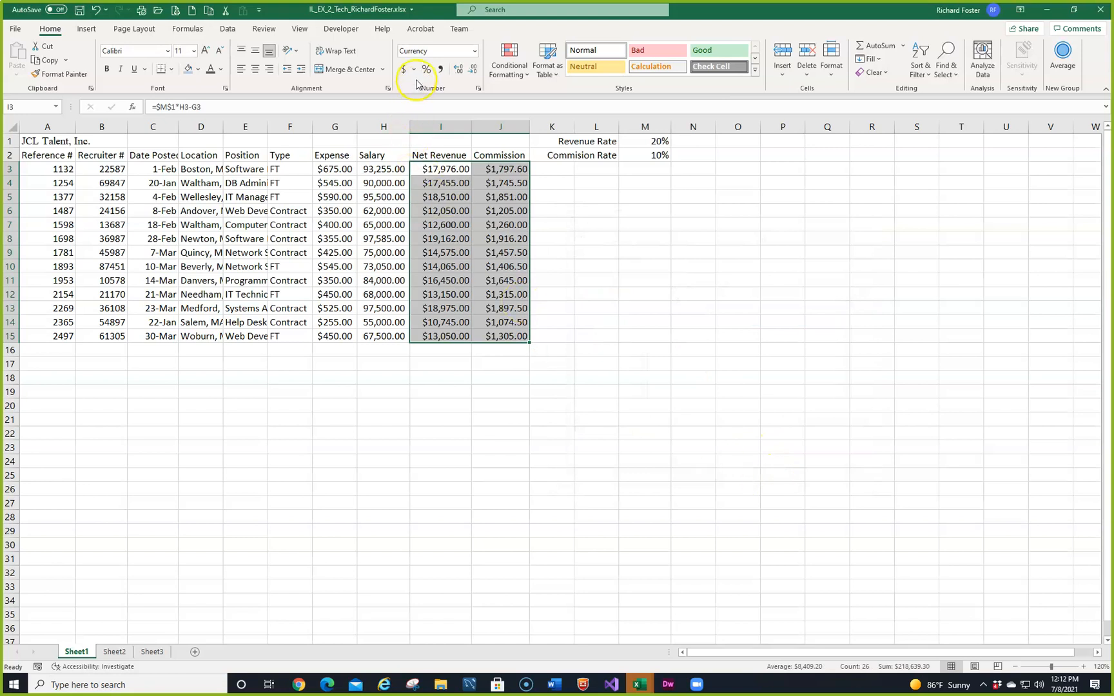
left_click(473, 54)
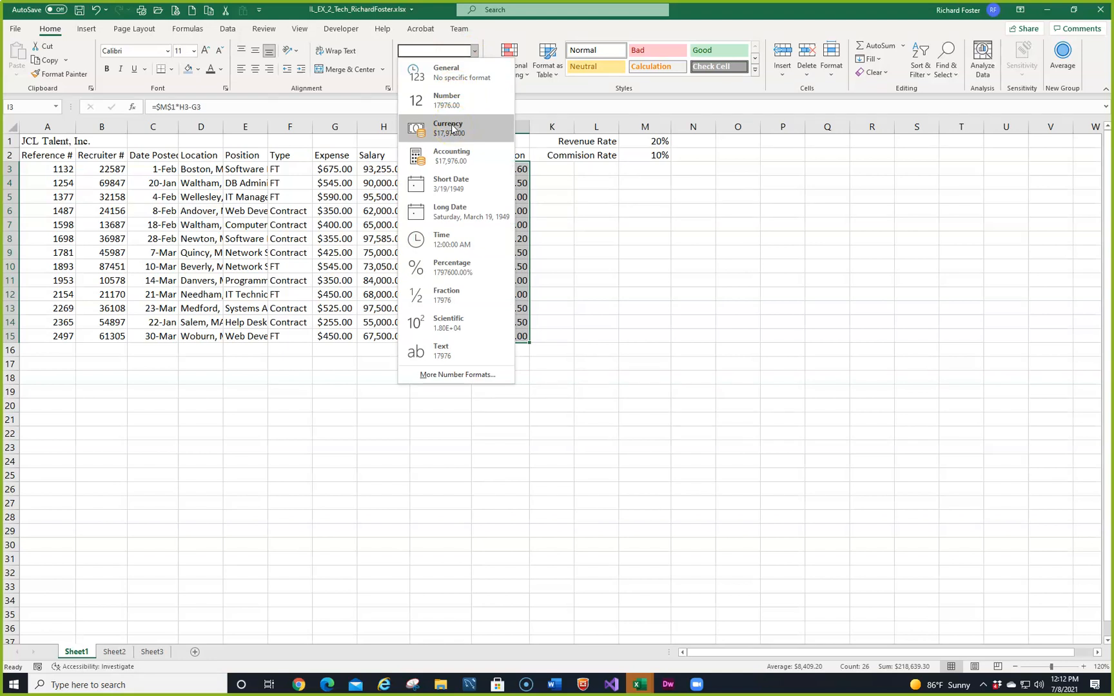
left_click(698, 350)
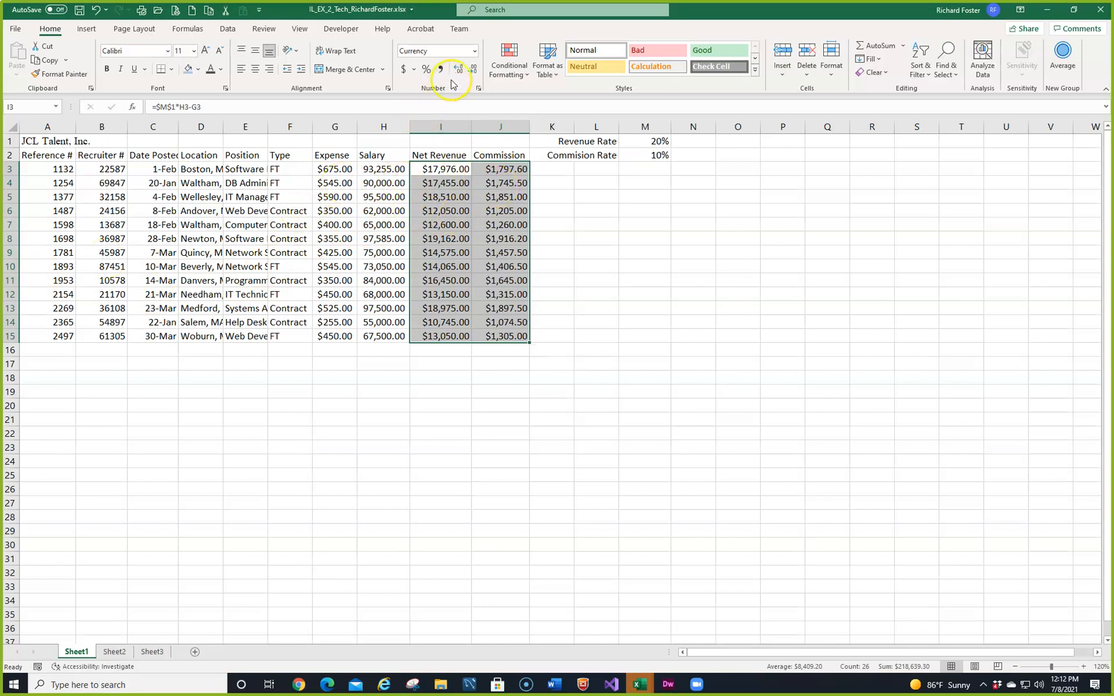
Step: Reduce the Net Revenue and Commission values in I3:J15 to zero decimal places, return to A1 and save the workbook
left_click(473, 70)
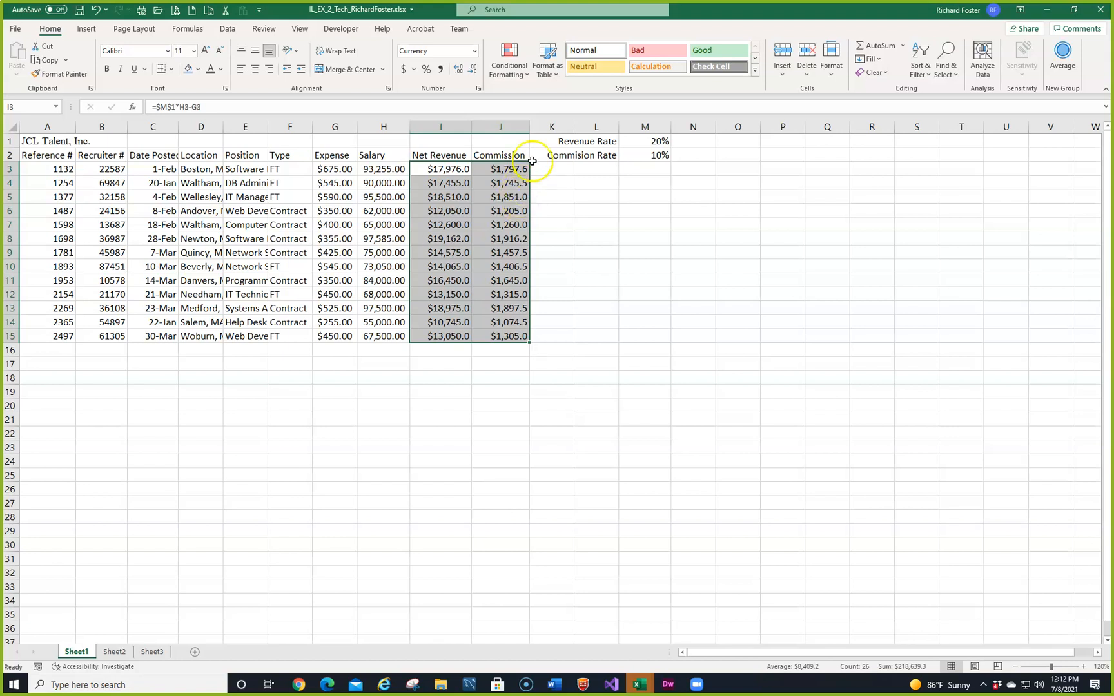
left_click(471, 70)
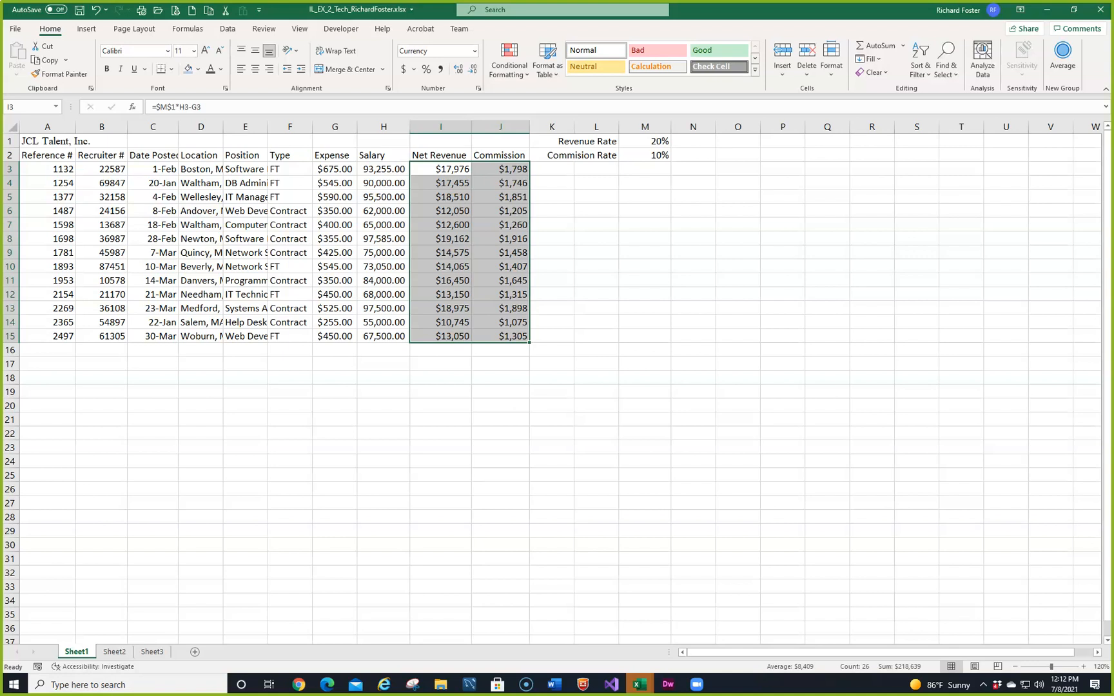
key("ctrl+Home")
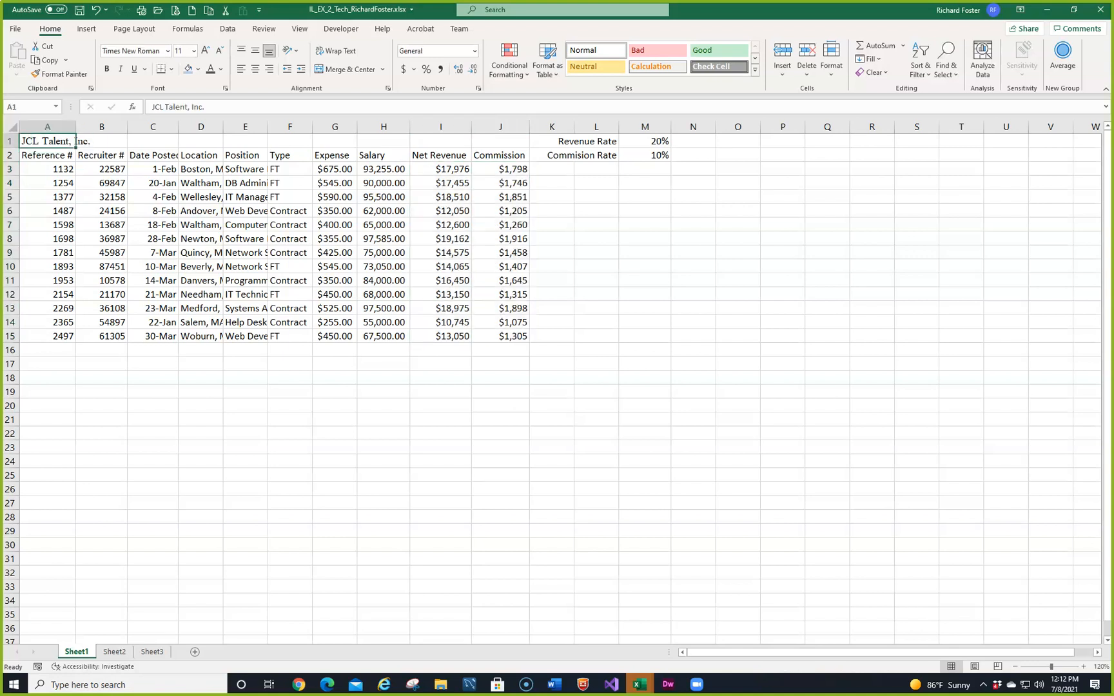
key("ctrl+s")
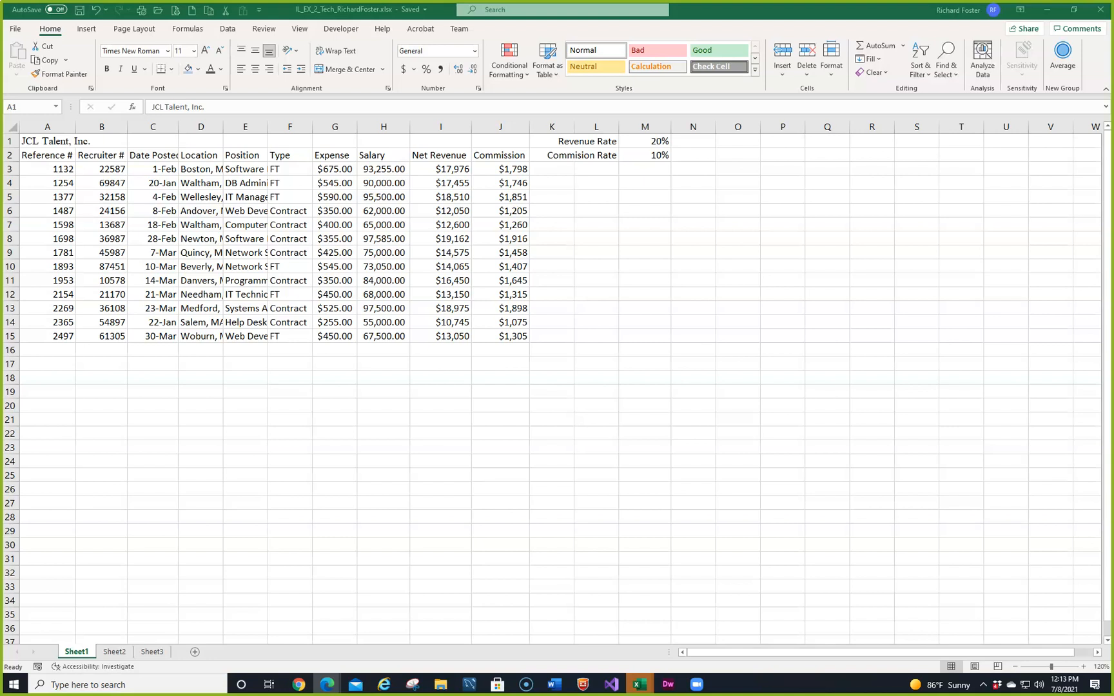
Step: Set the JCL Talent, Inc. title in A1 to the Calibri font at size 20
left_click(44, 141)
left_click(166, 52)
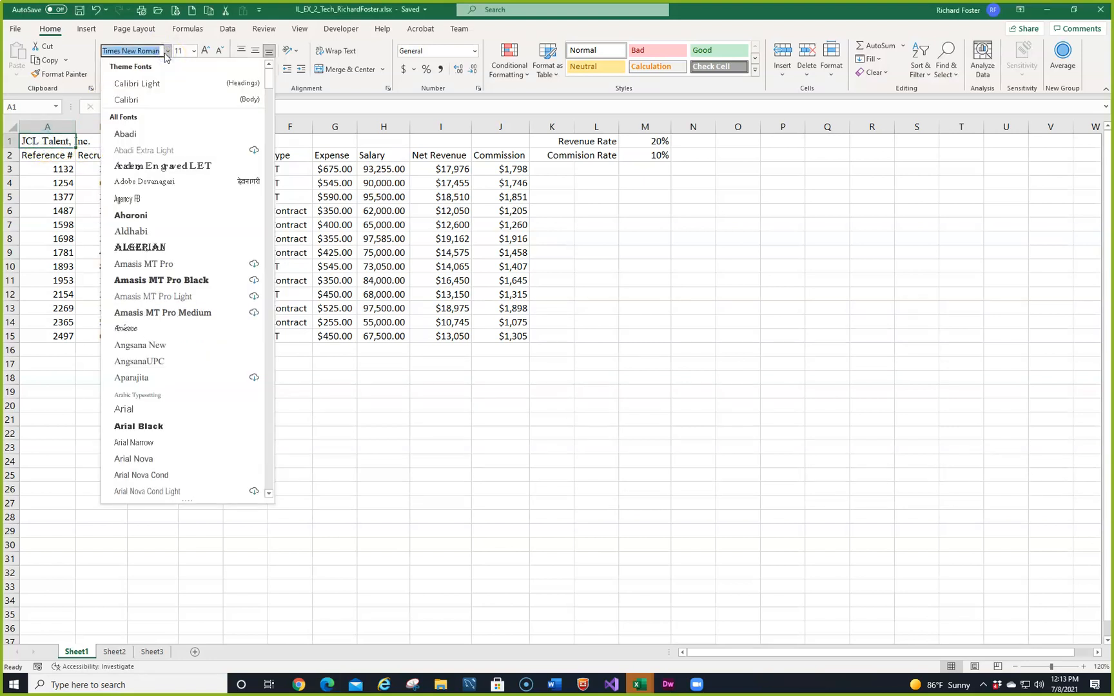
left_click(152, 99)
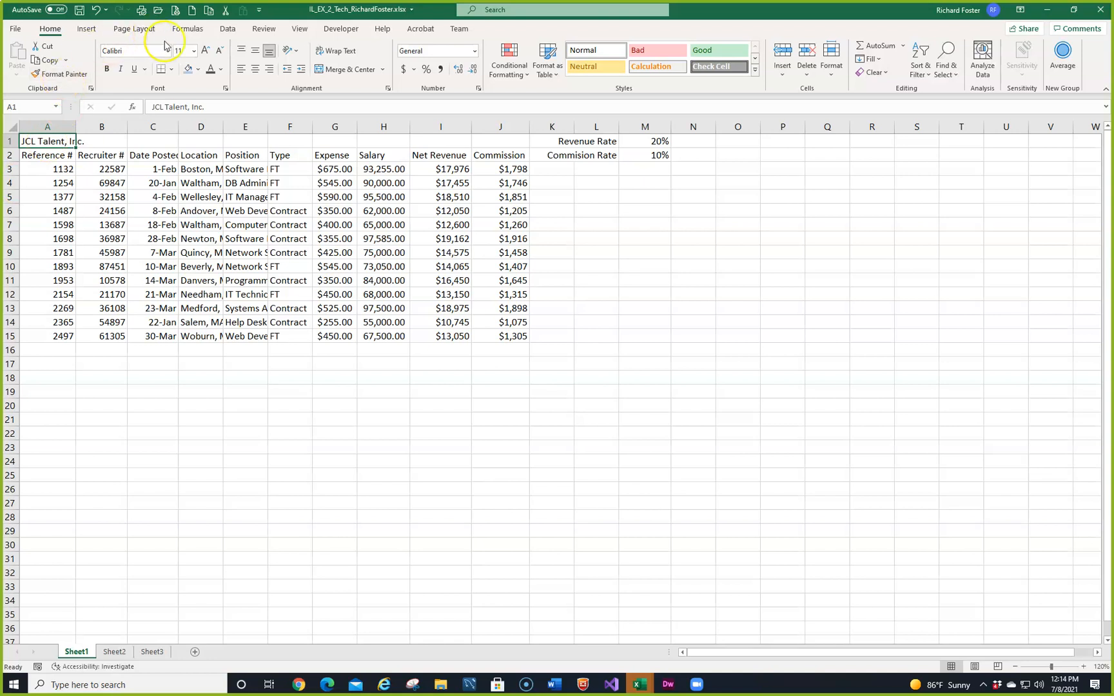
left_click(194, 52)
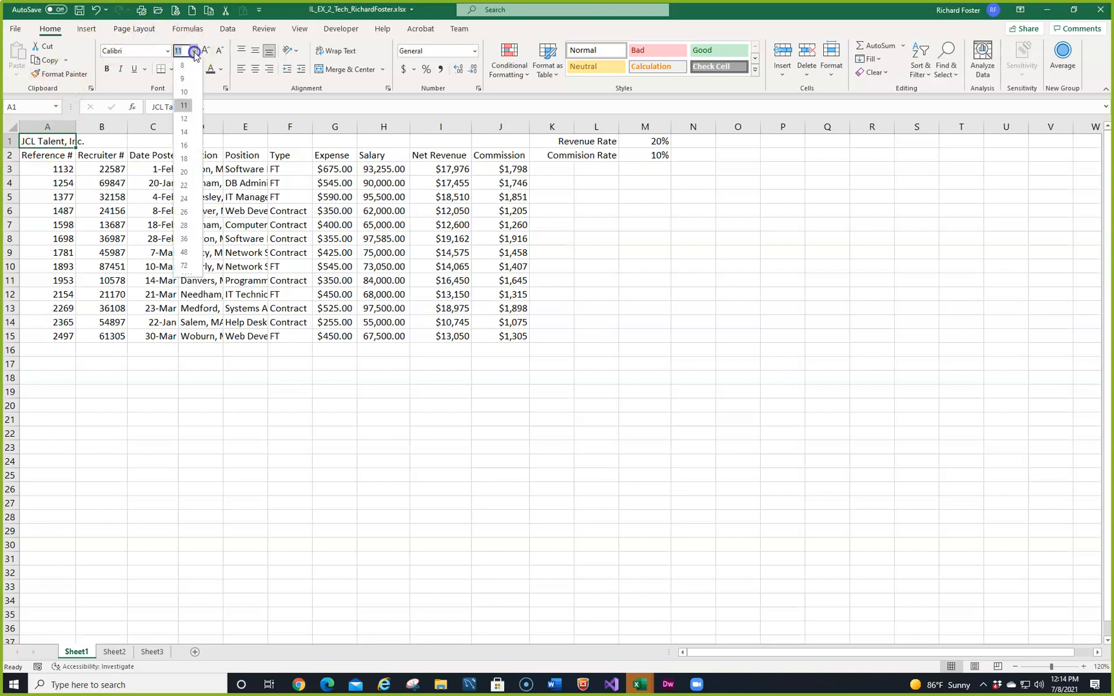
left_click(186, 171)
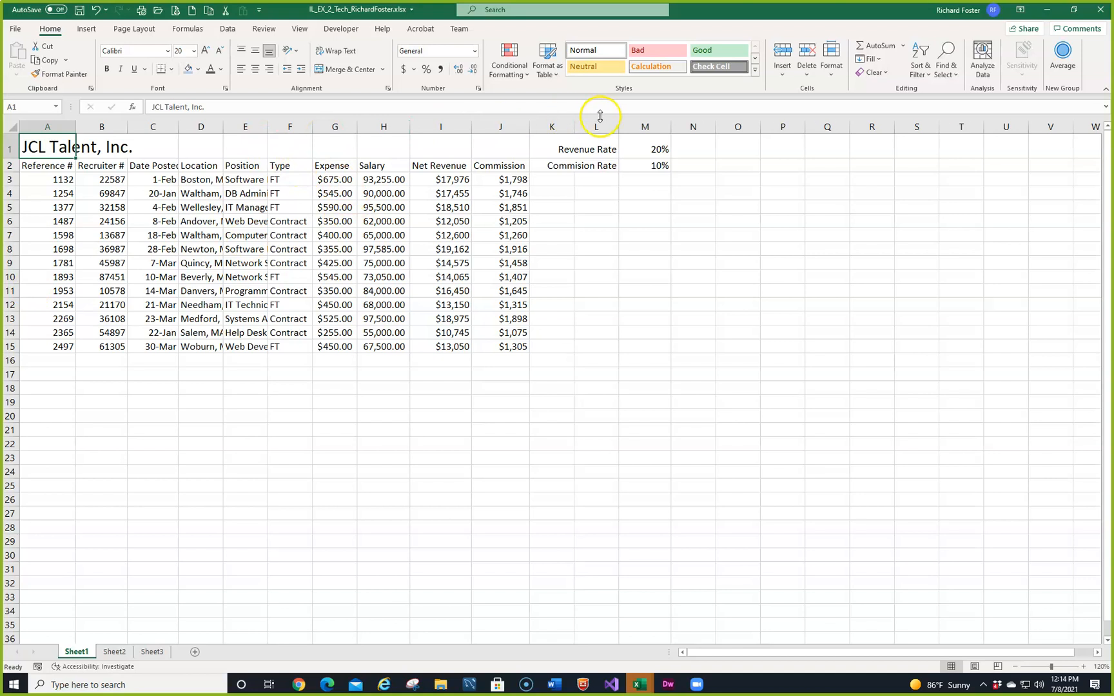
Step: Apply the Heading 1 cell style to the title in A1 and the Heading 2 style to the column labels in A2:J2
left_click(755, 69)
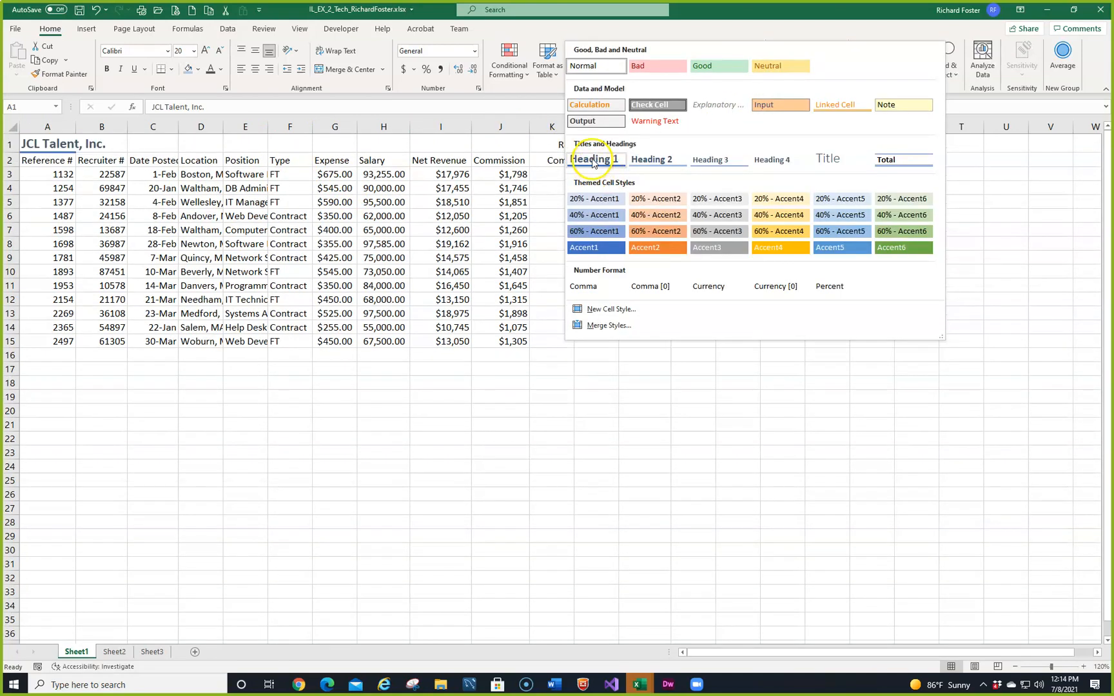
left_click(593, 161)
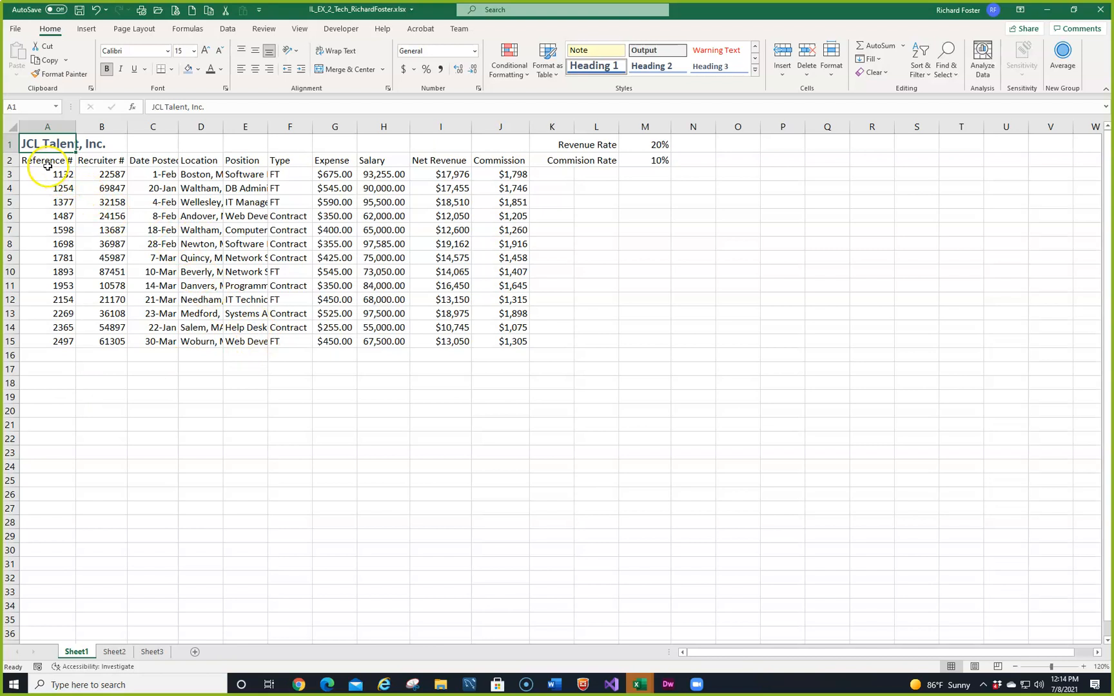
left_click_drag(47, 166, 495, 164)
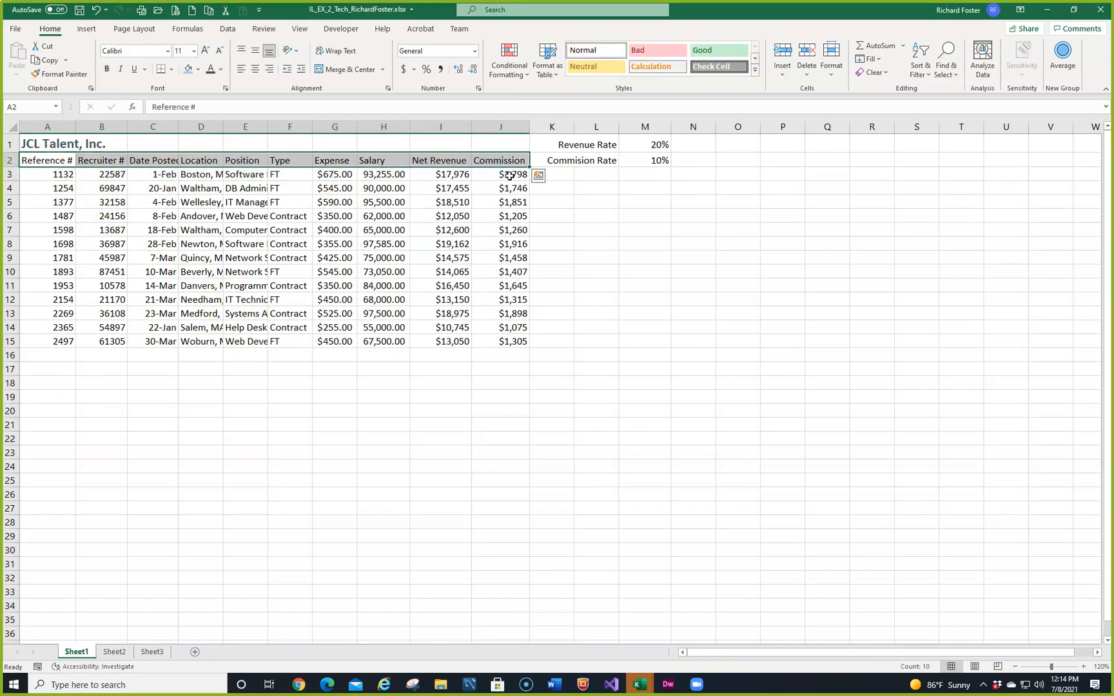
left_click(755, 69)
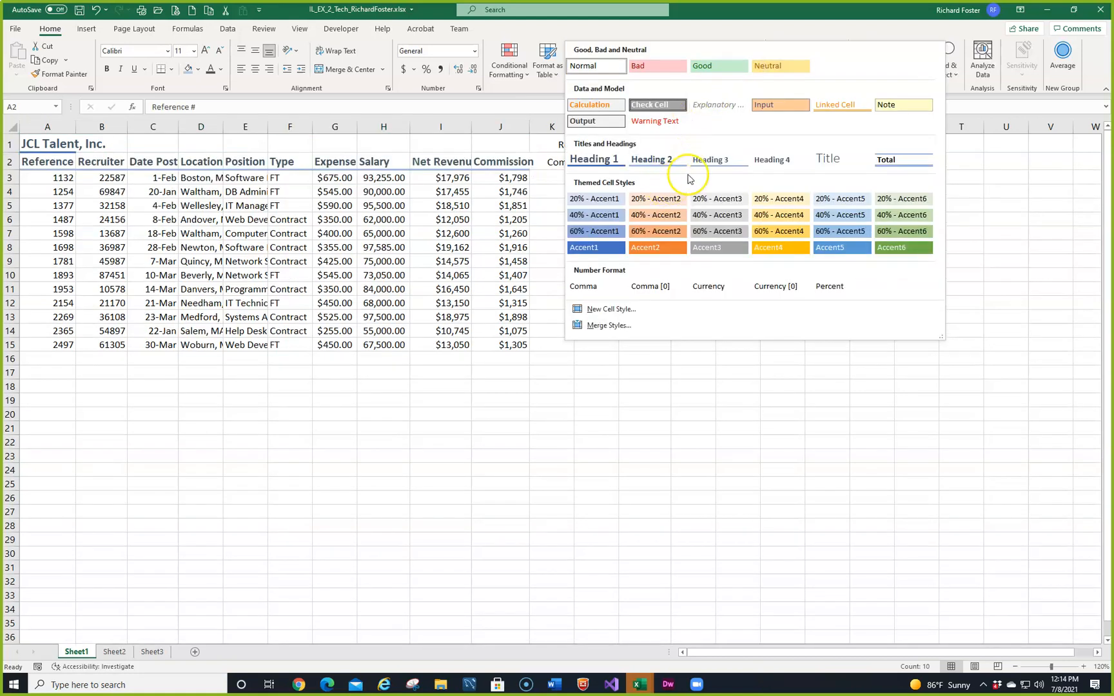
left_click(646, 163)
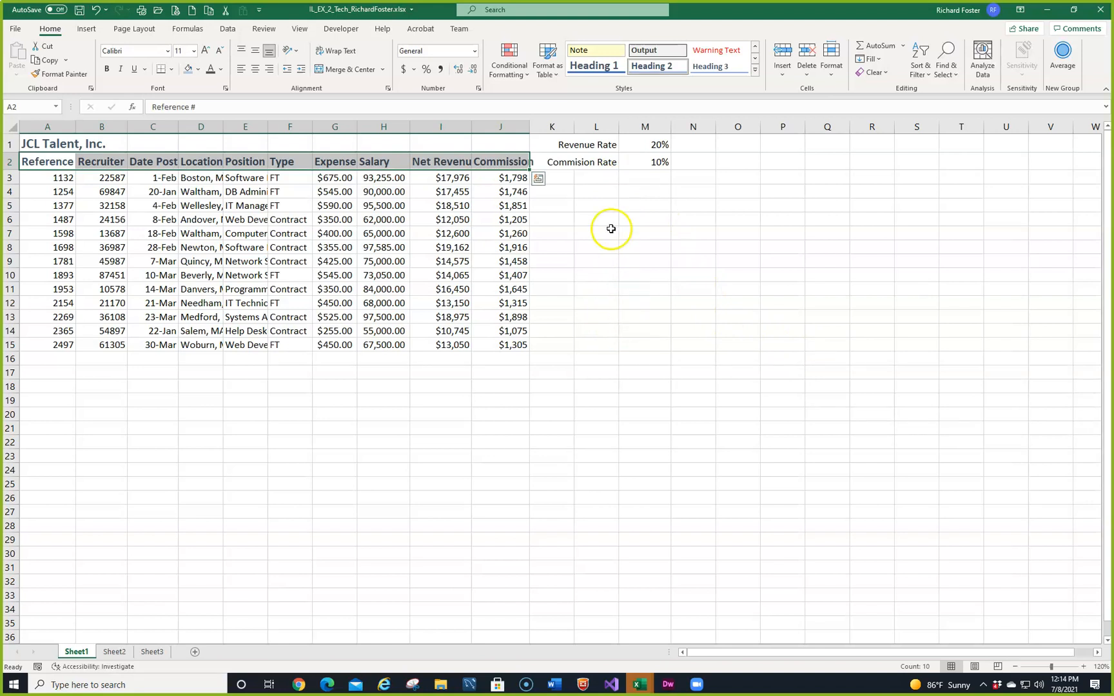
Step: Apply the Heading 4 cell style to the Revenue Rate and Commision Rate labels in L1:L2
left_click(603, 145)
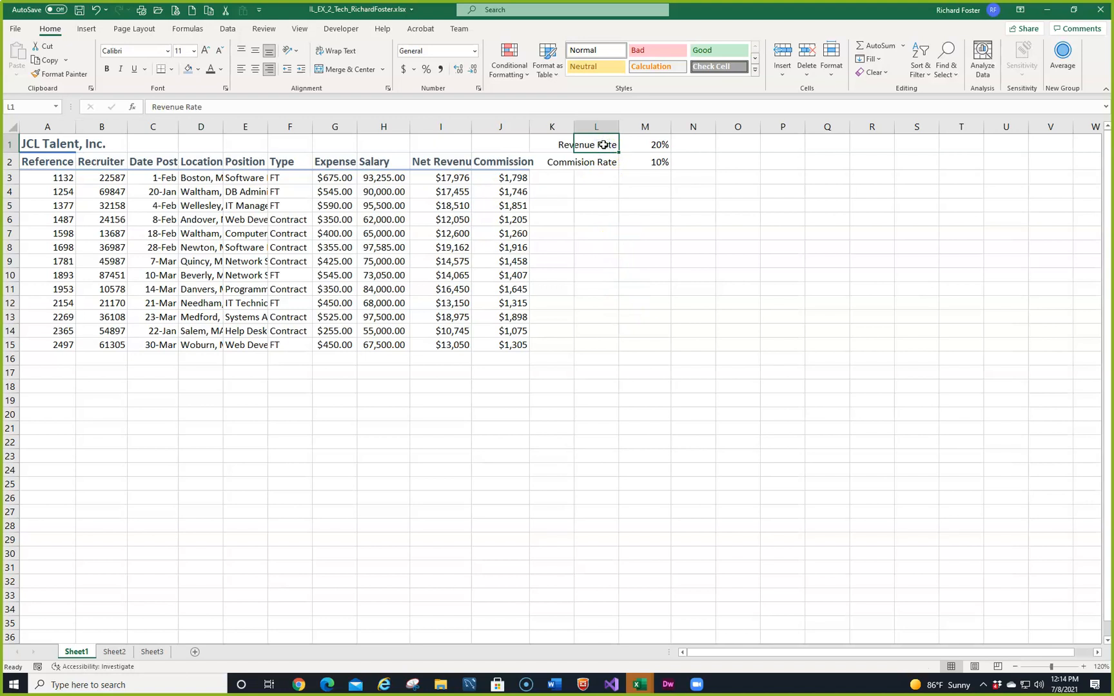
left_click_drag(602, 145, 603, 161)
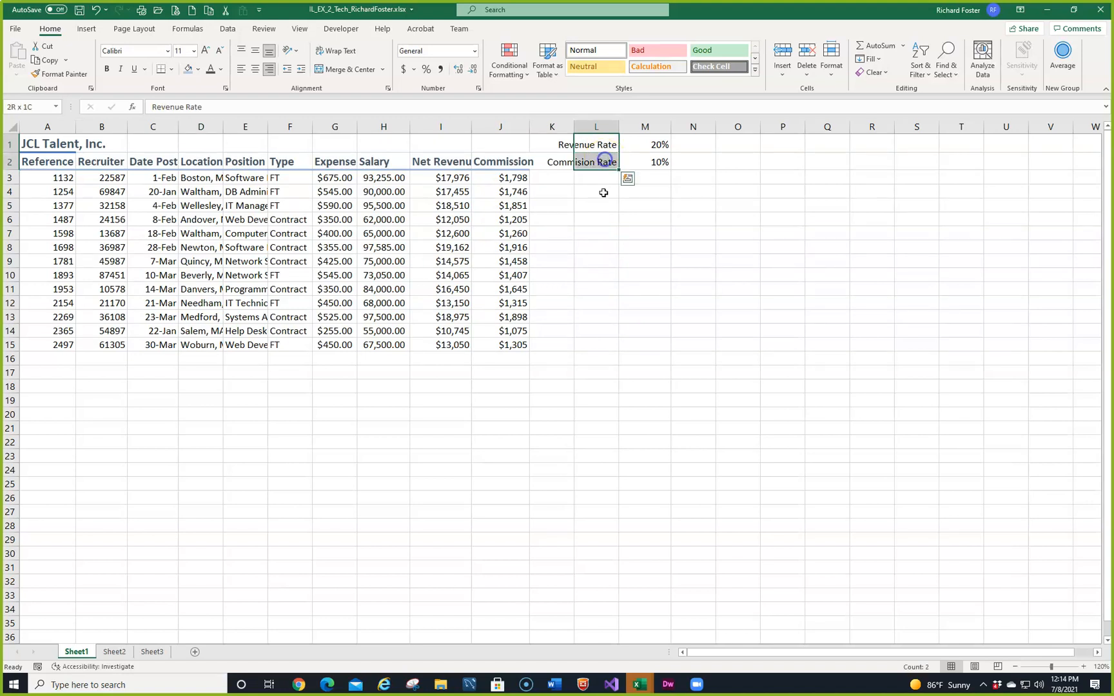
double_click(597, 144)
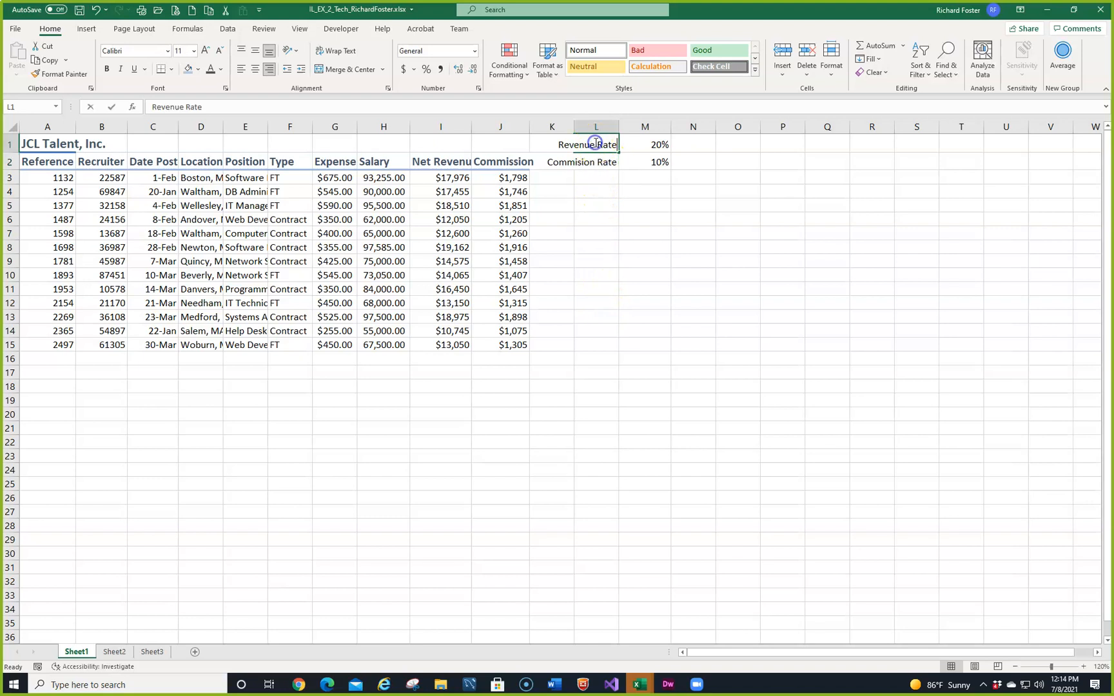
left_click(637, 243)
left_click_drag(576, 143, 582, 156)
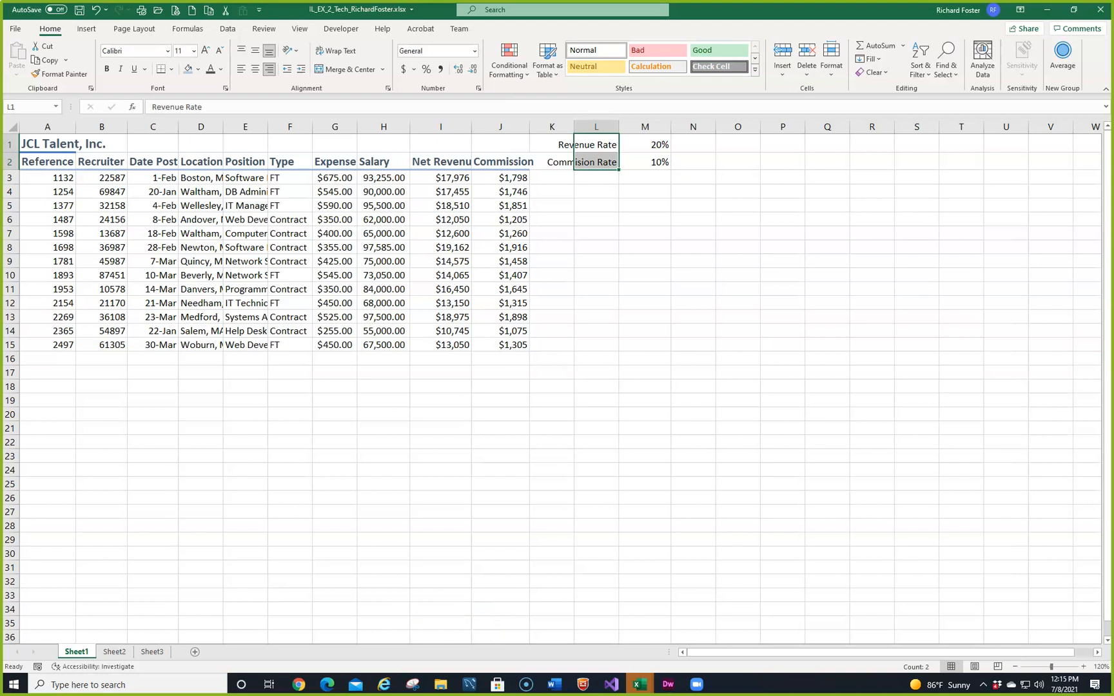
left_click(755, 69)
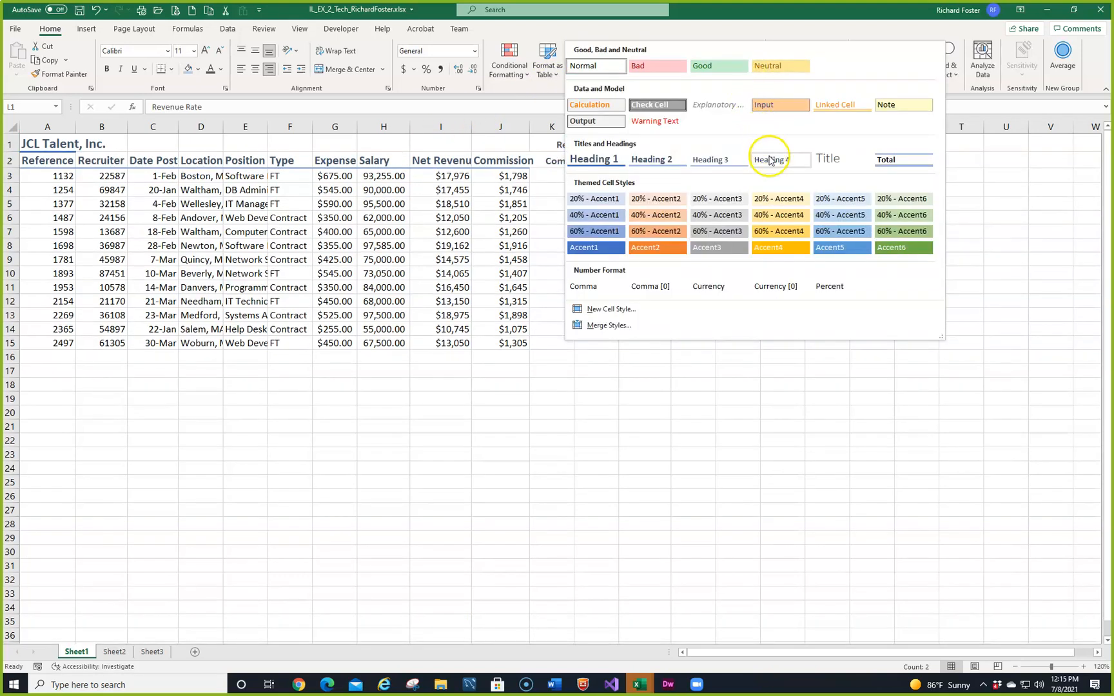
left_click(769, 160)
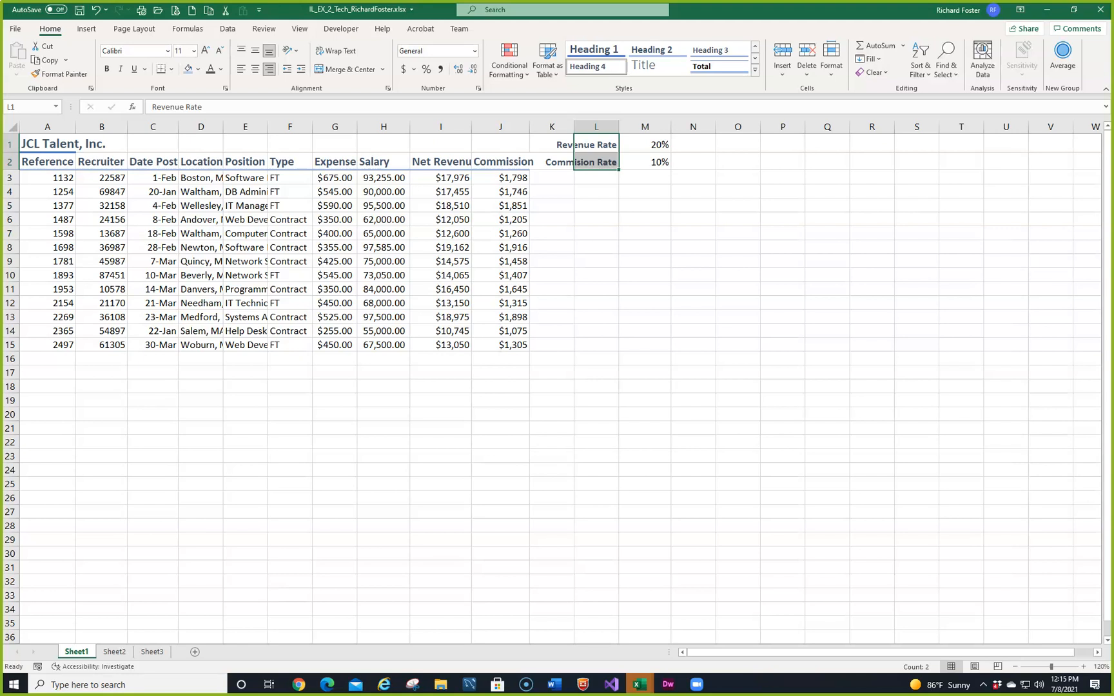
Step: Bring in the MindTap textbook window in Microsoft Edge and examine Figure 2-7 on the Cell Styles gallery's shortcut menu
left_click_drag(2, 96, 494, 70)
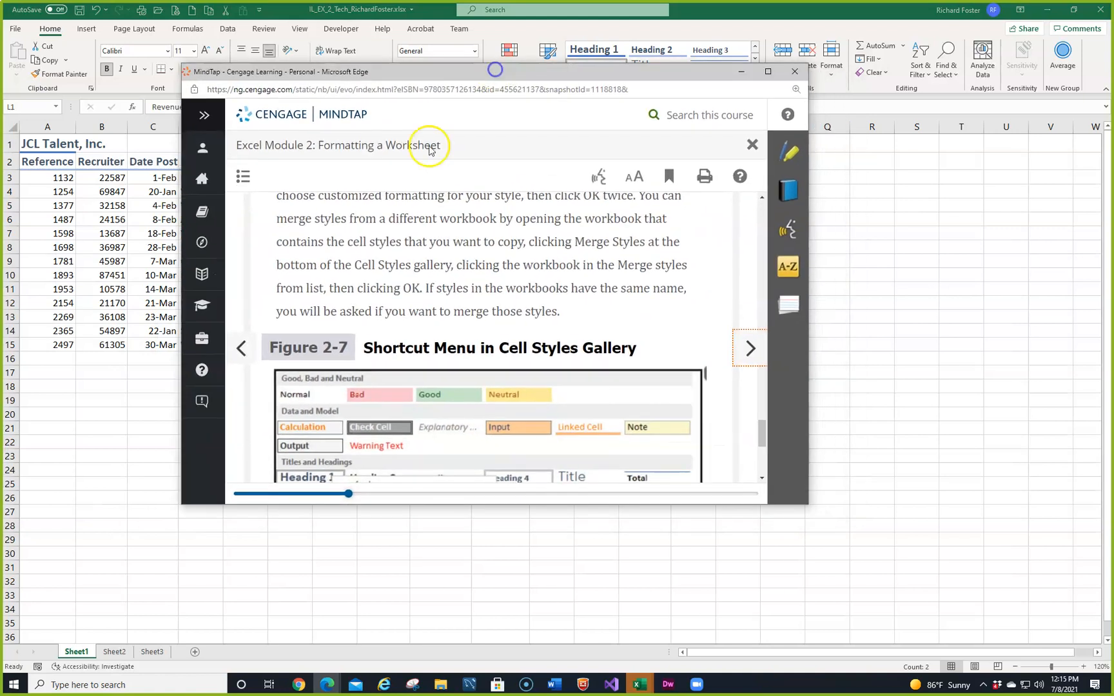
scroll(403, 224, "down", 1)
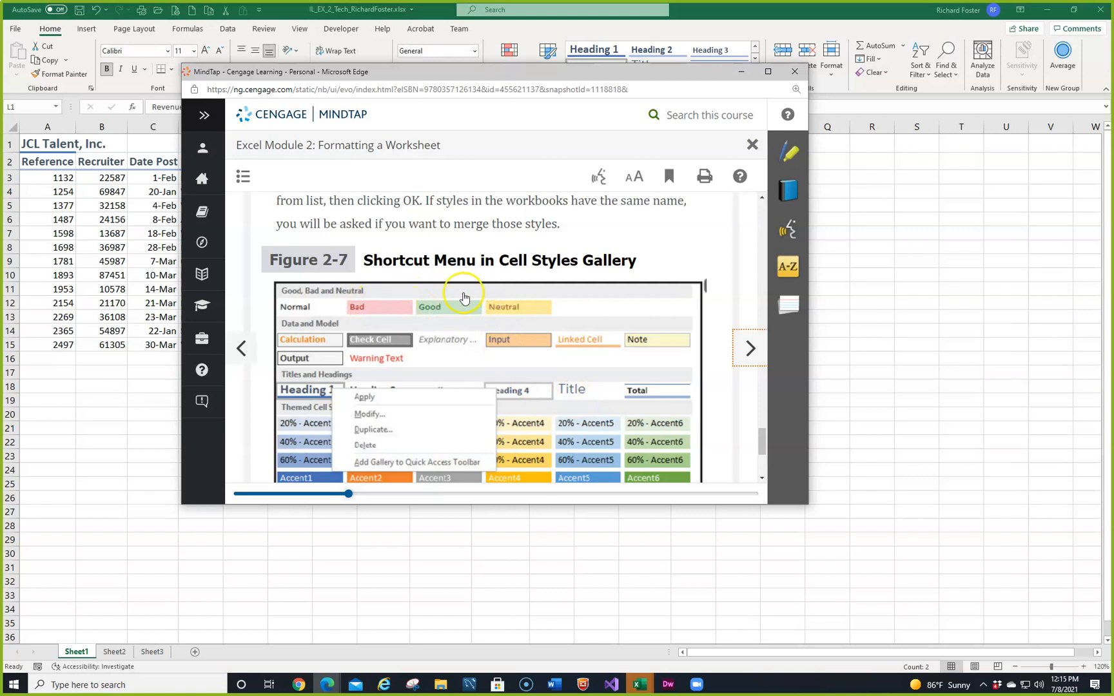
scroll(530, 356, "down", 3)
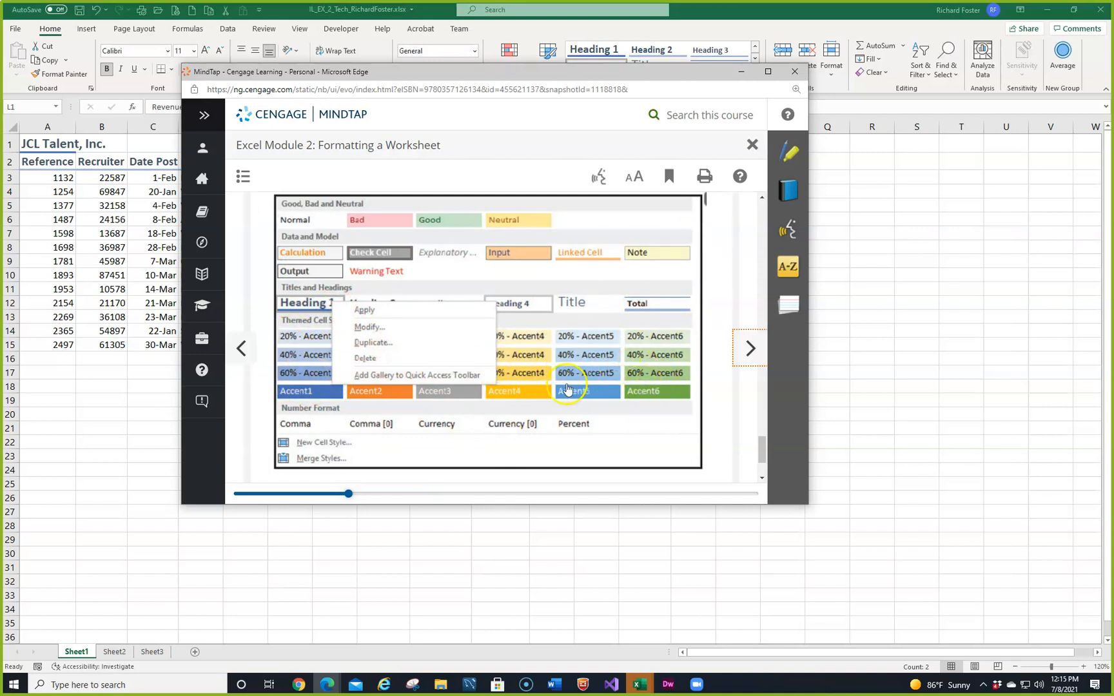
scroll(508, 388, "down", 3)
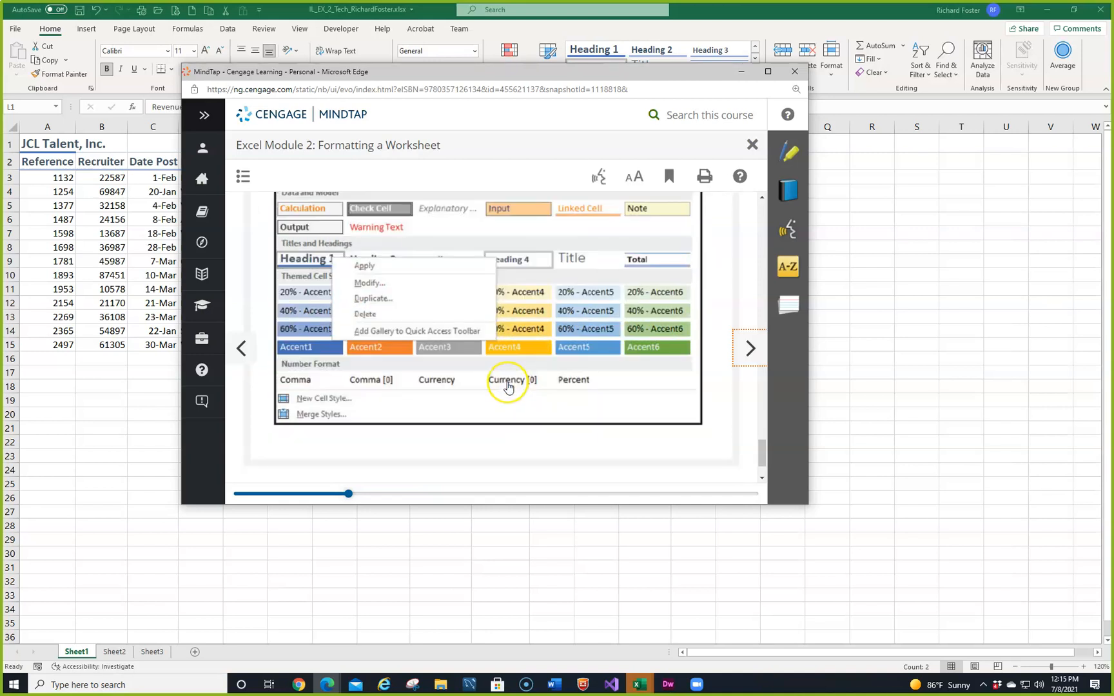
scroll(507, 386, "up", 5)
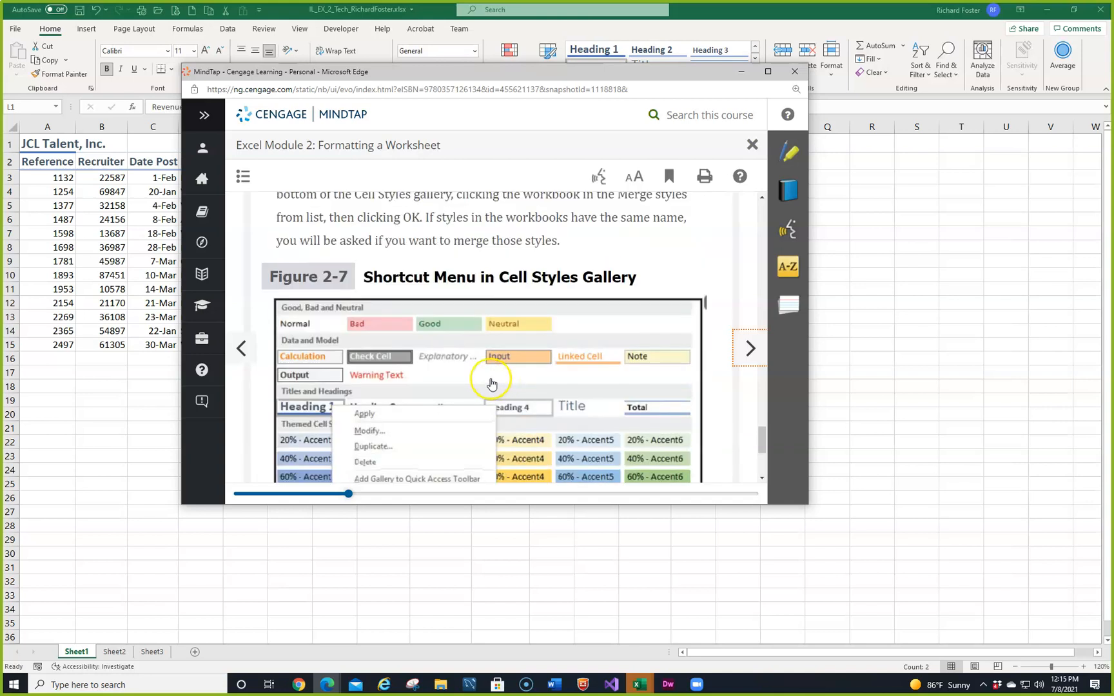
left_click_drag(658, 75, 0, 193)
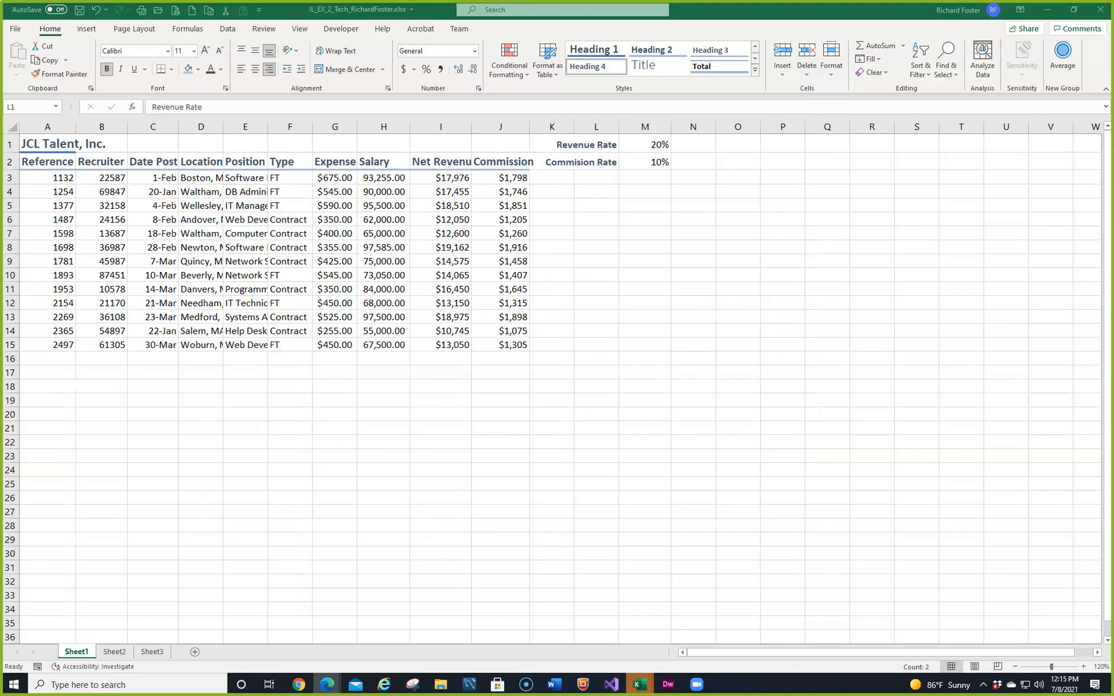
Step: Examine the full set of cell styles available for the selected rate labels in L1:L2
left_click(755, 70)
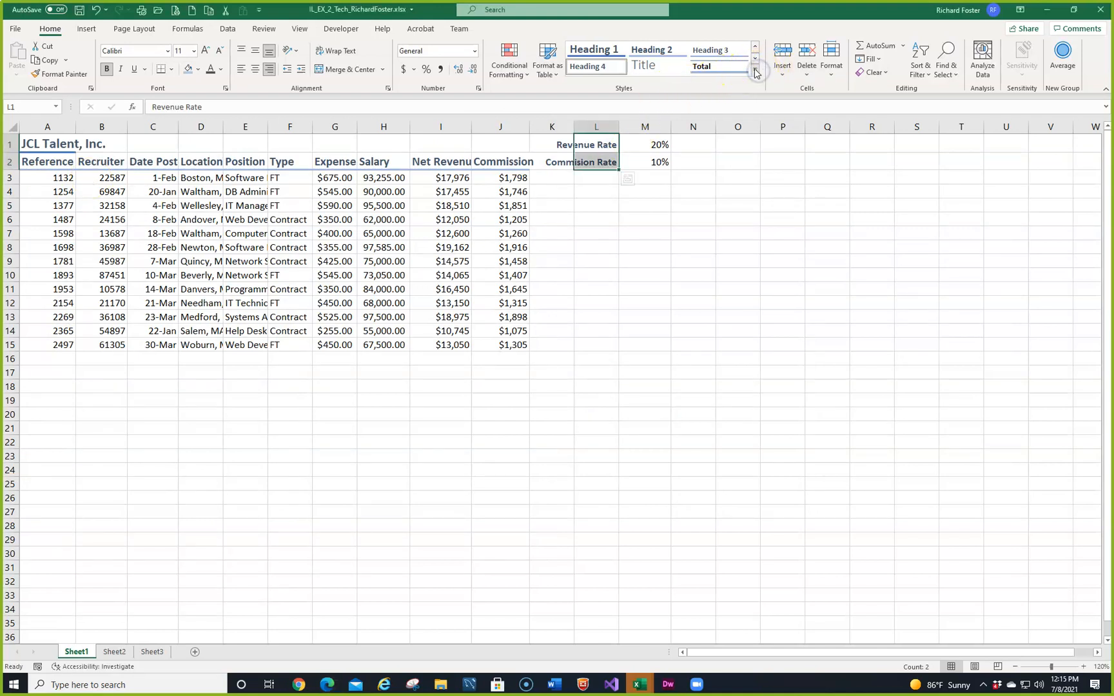
left_click(755, 70)
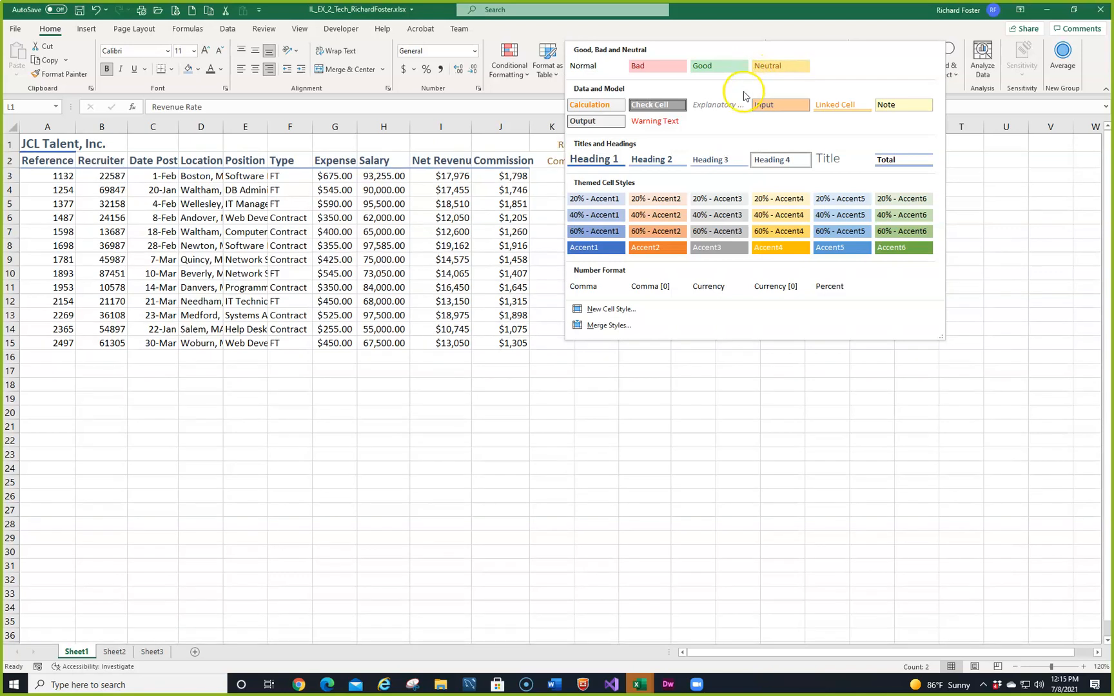
left_click(634, 484)
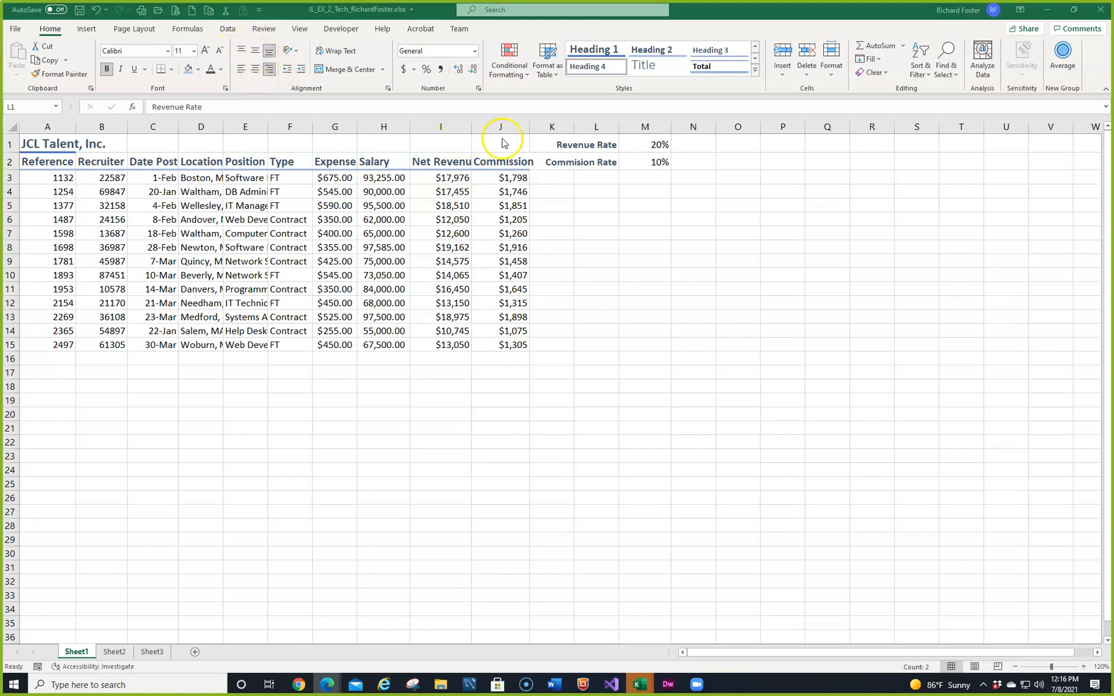
left_click(593, 143)
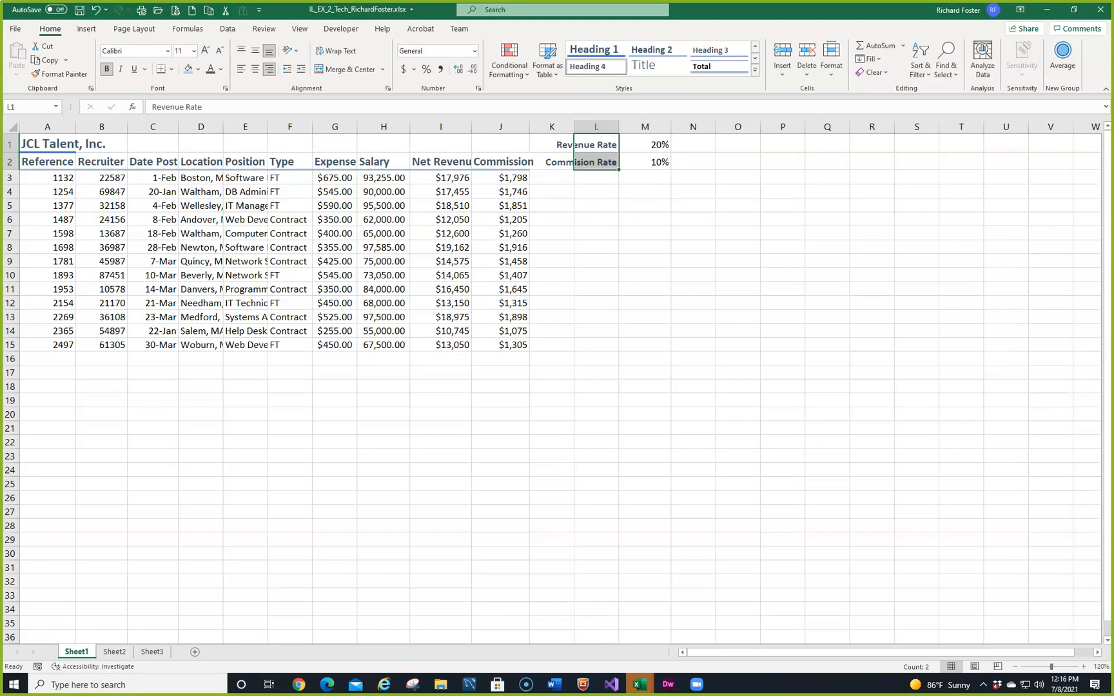
Step: Make the reference numbers in A3:A15 bold
left_click(49, 181)
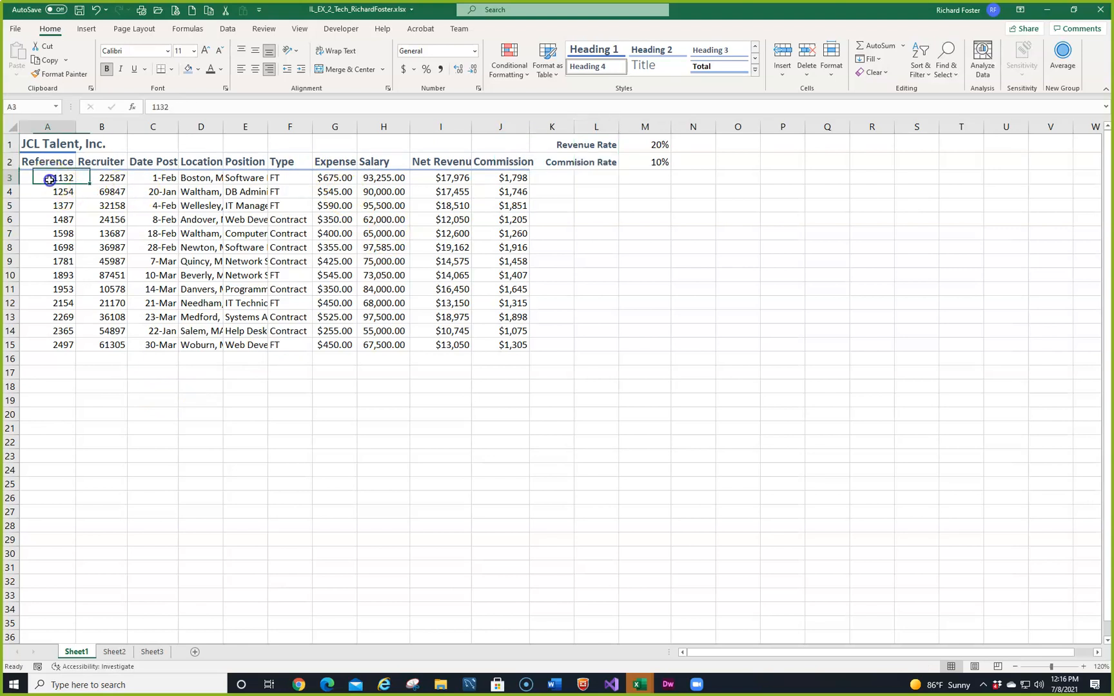
left_click(52, 347, "shift")
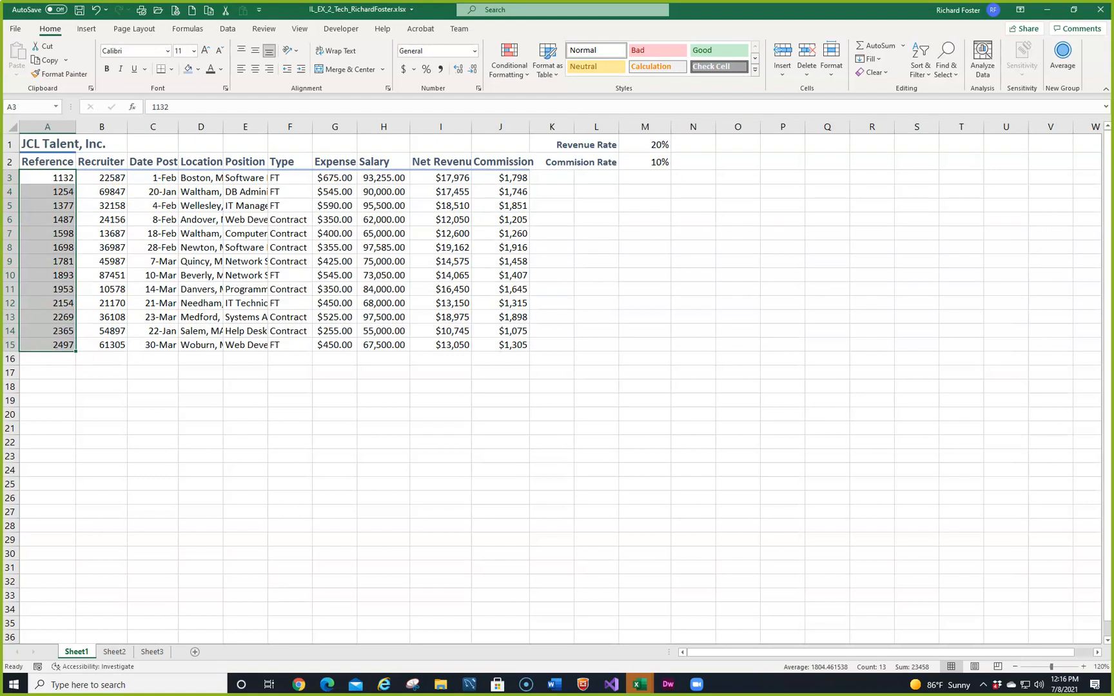
left_click(106, 72)
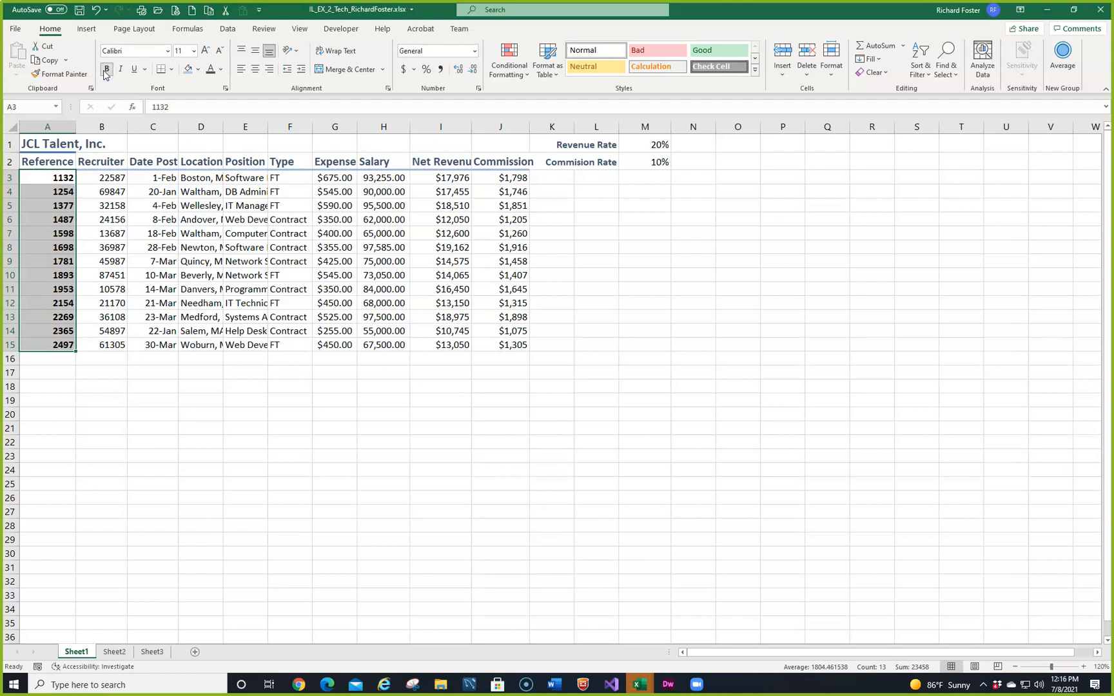
left_click(118, 69)
left_click(119, 71)
key("ctrl+e")
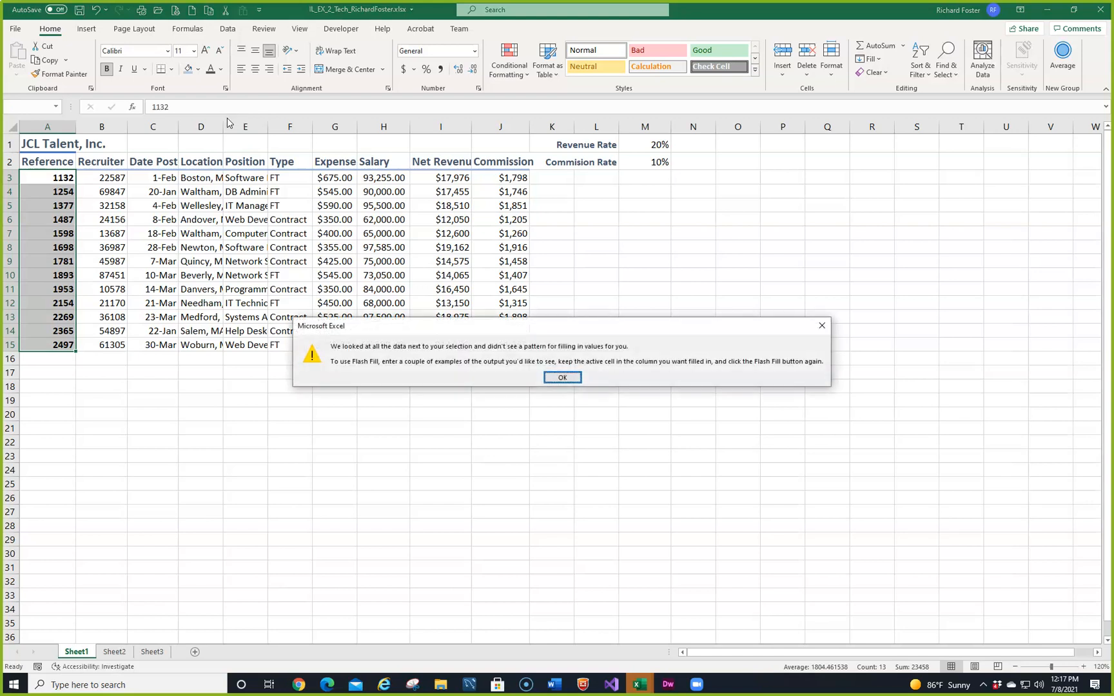
left_click(542, 376)
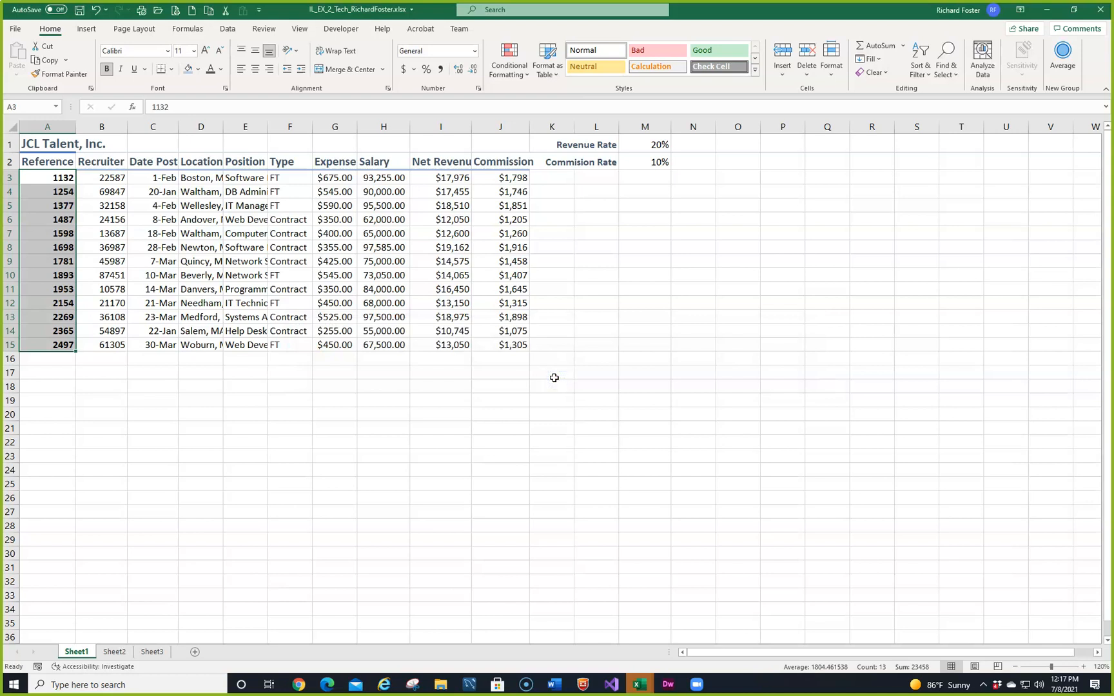
key("ctrl+e")
left_click(557, 381)
Step: Center the reference numbers in A3:A15 and copy their formatting to the recruiter numbers in B3:B15 with Format Painter
left_click(255, 71)
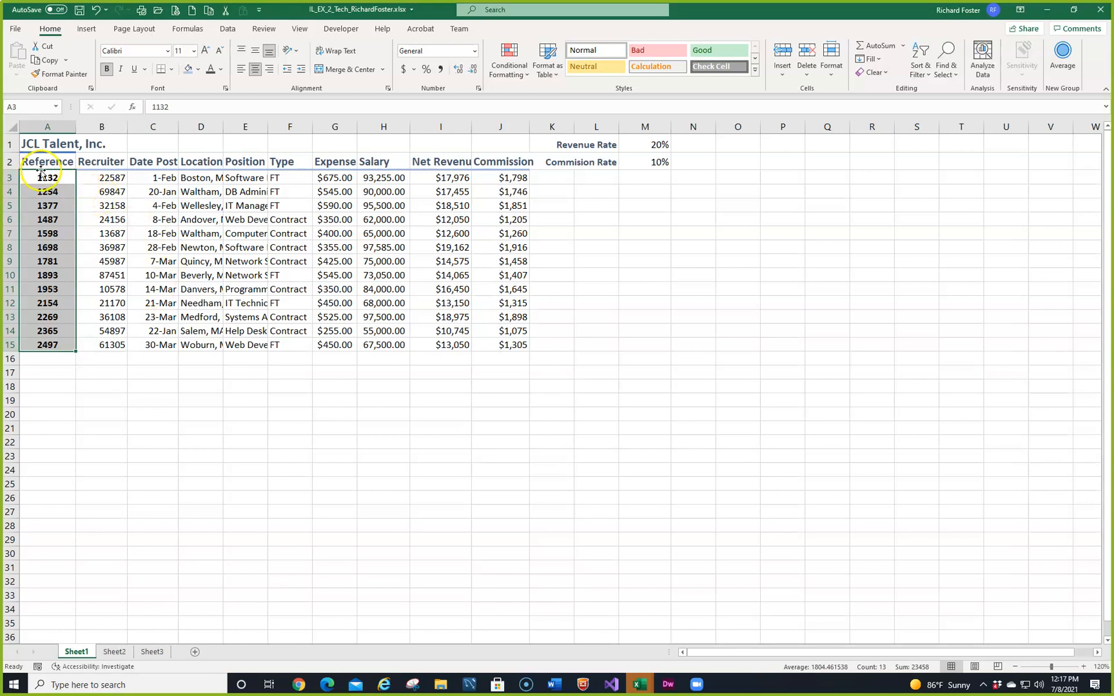
left_click(54, 74)
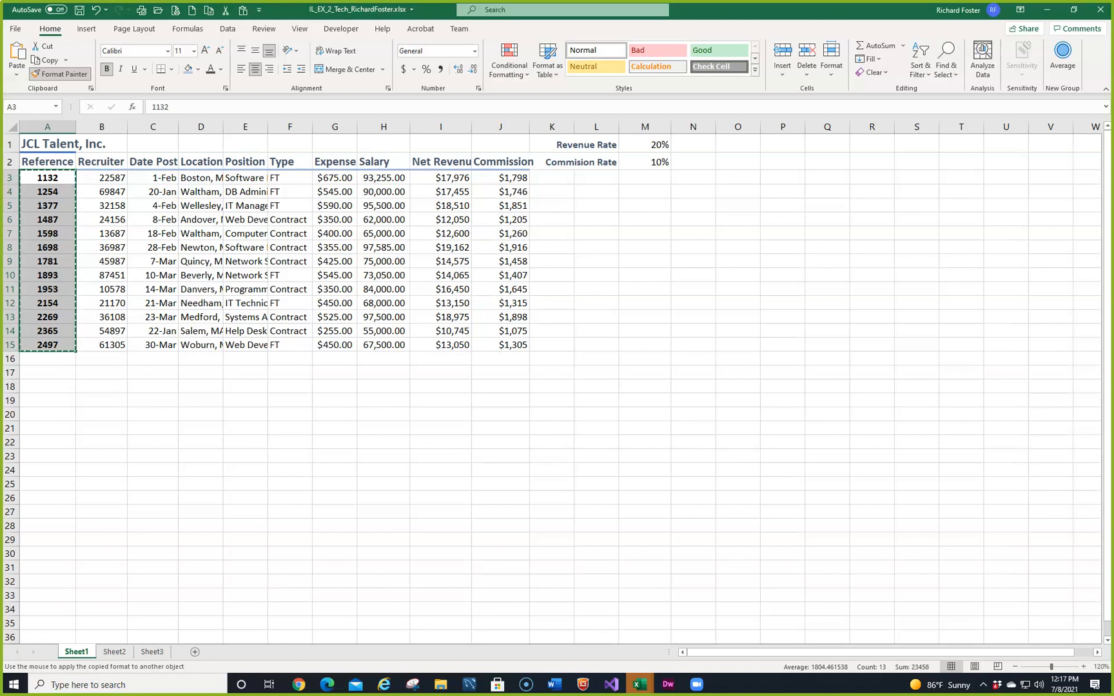
left_click_drag(106, 184, 104, 340)
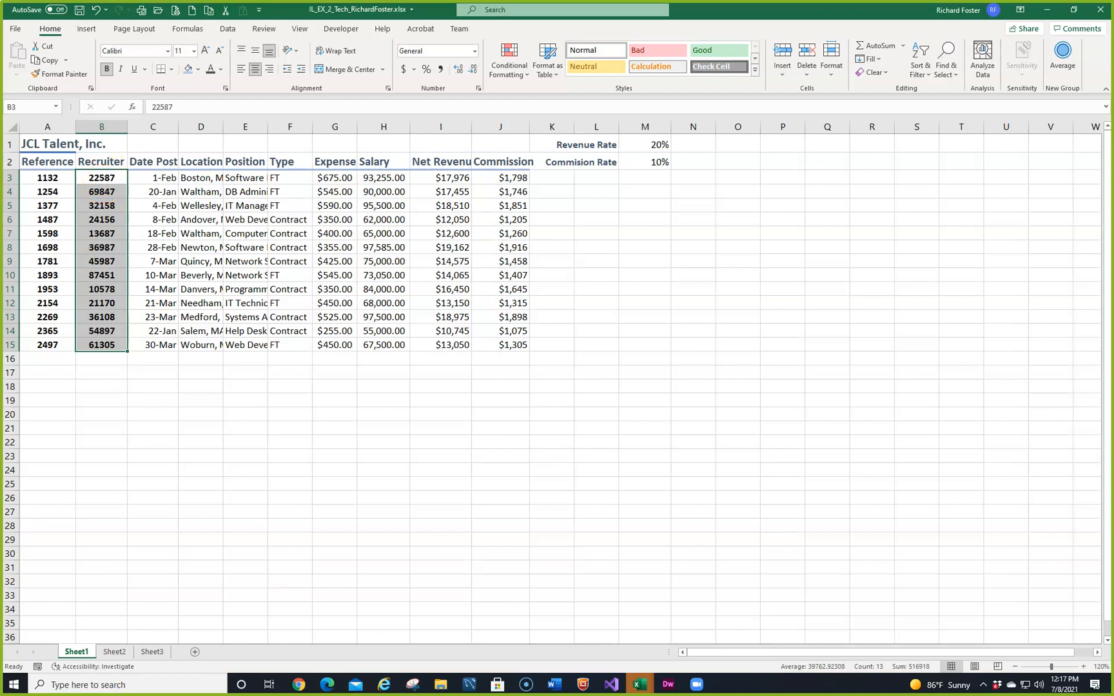
Step: Merge and center the JCL Talent, Inc. title across A1:J1
left_click(39, 145)
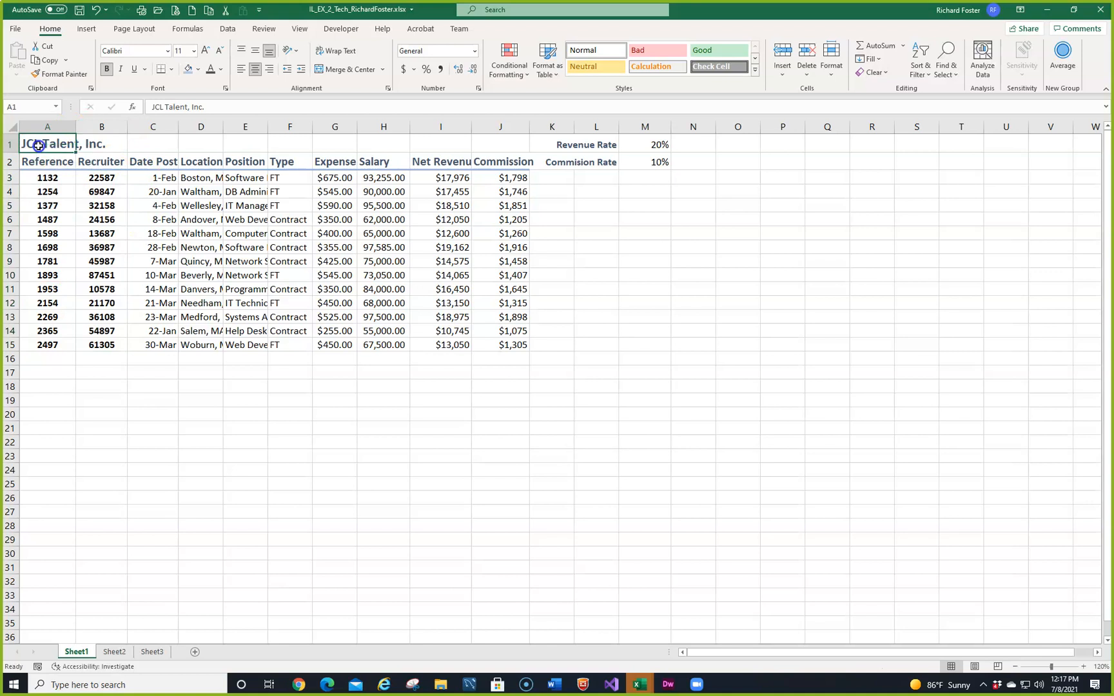
left_click_drag(39, 145, 514, 149)
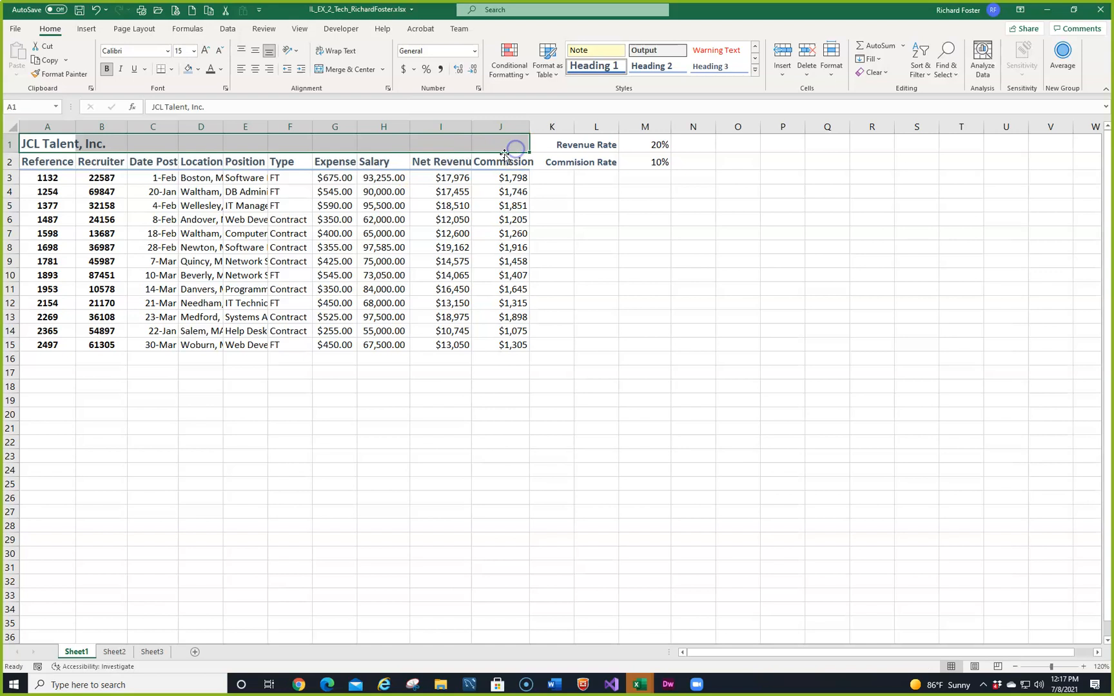
left_click(349, 68)
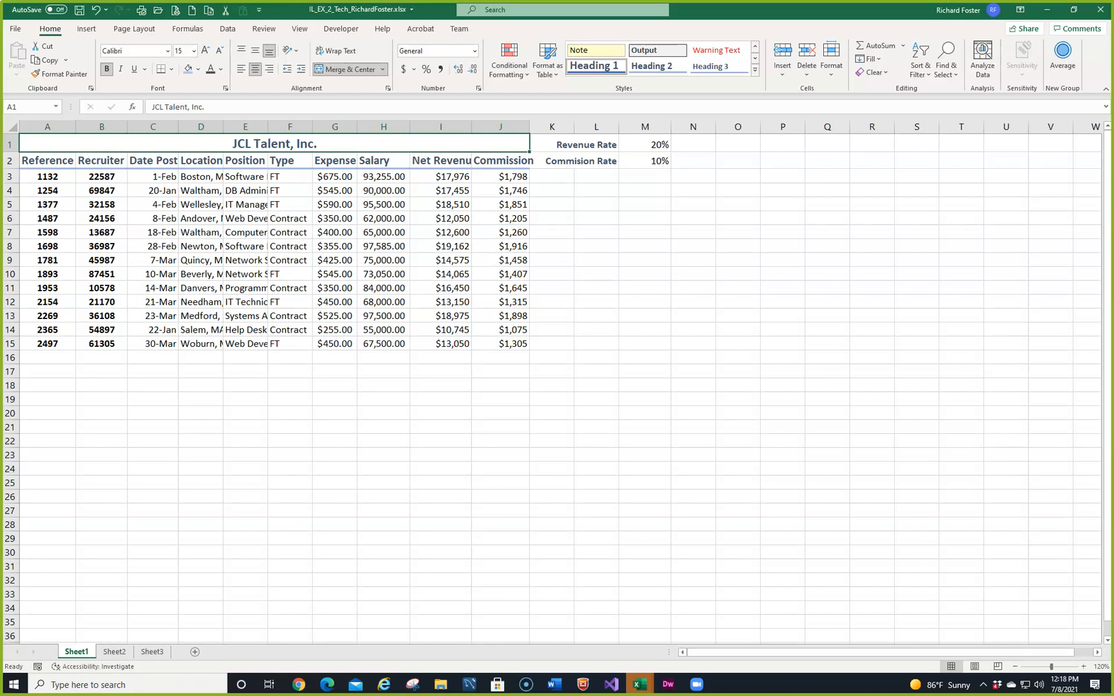
Step: Switch to the MindTap textbook in Microsoft Edge and examine the enlarged Figure 2-8 on font styles and alignment, then move the window aside
left_click(327, 683)
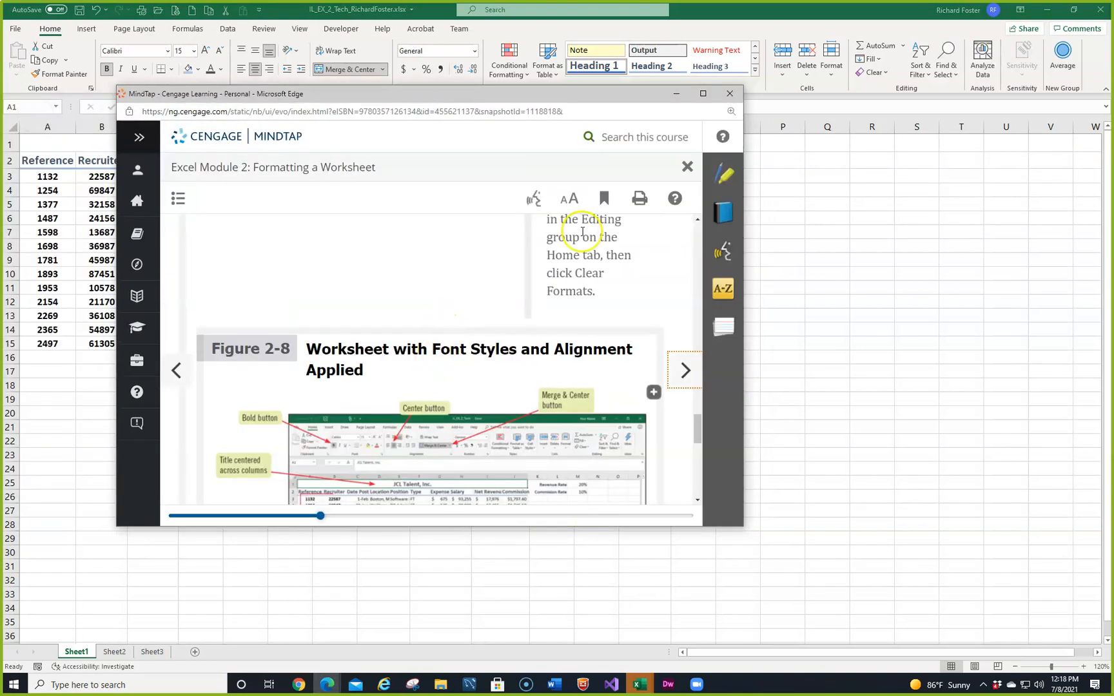
left_click(702, 94)
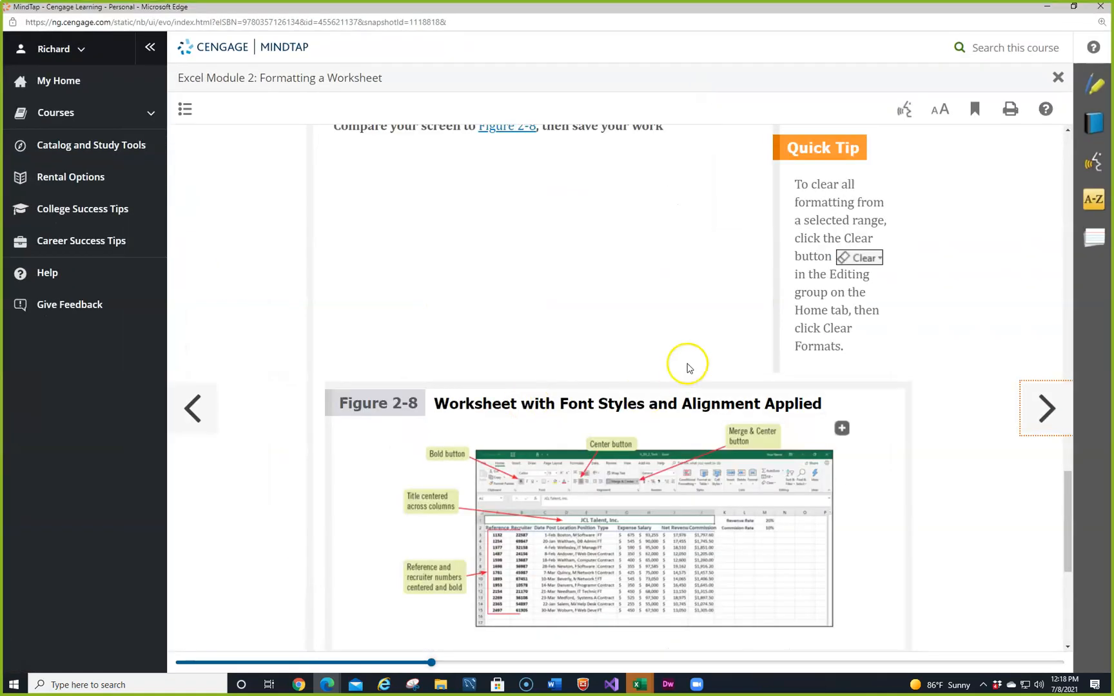
left_click(843, 430)
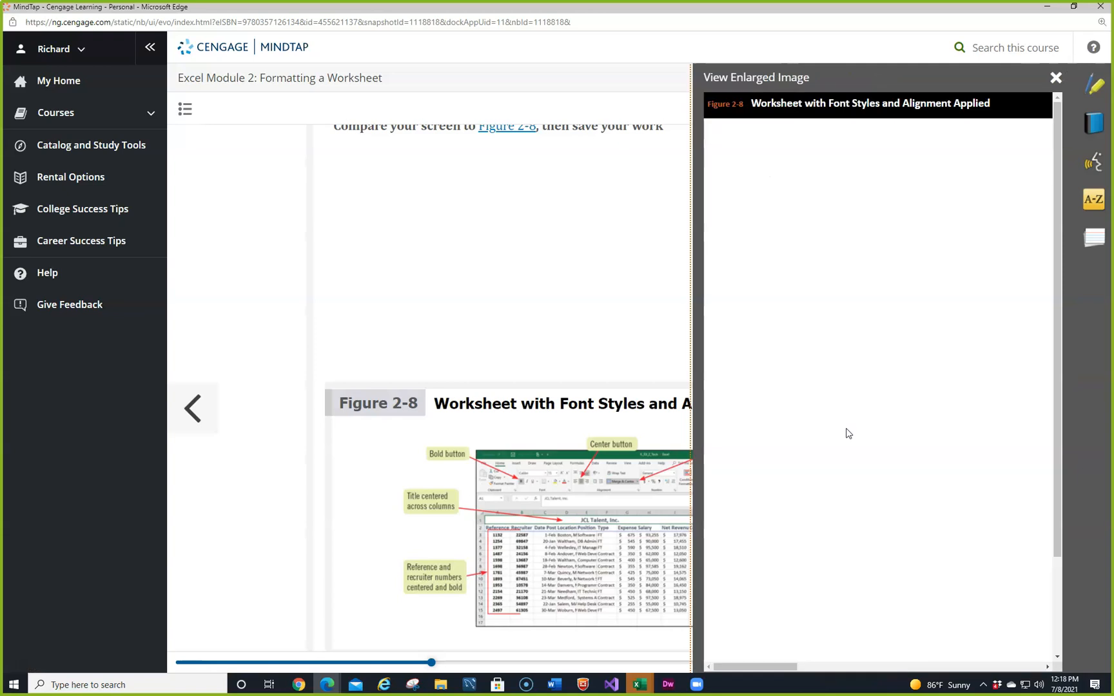
left_click(849, 79)
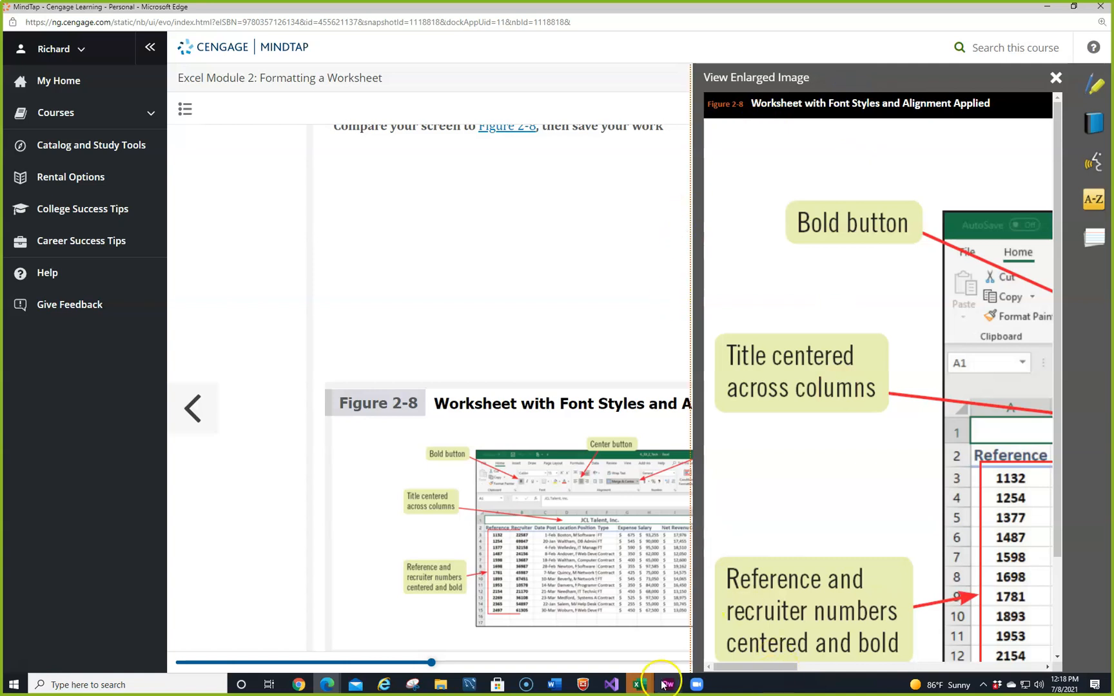
left_click_drag(716, 666, 813, 665)
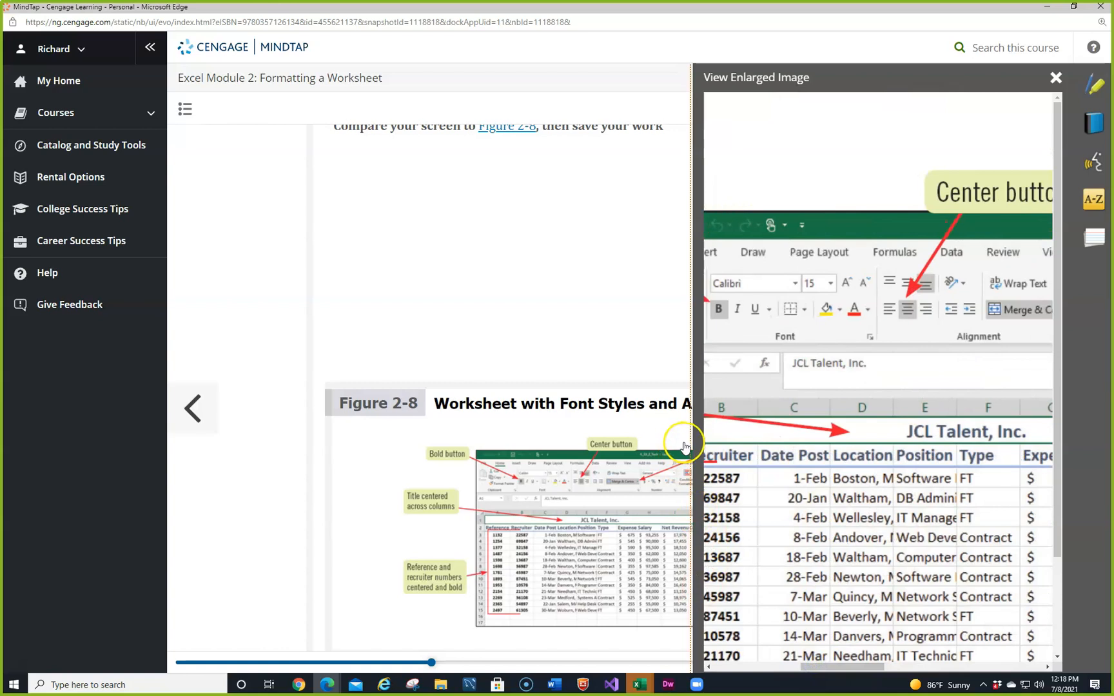
left_click(1049, 84)
double_click(863, 10)
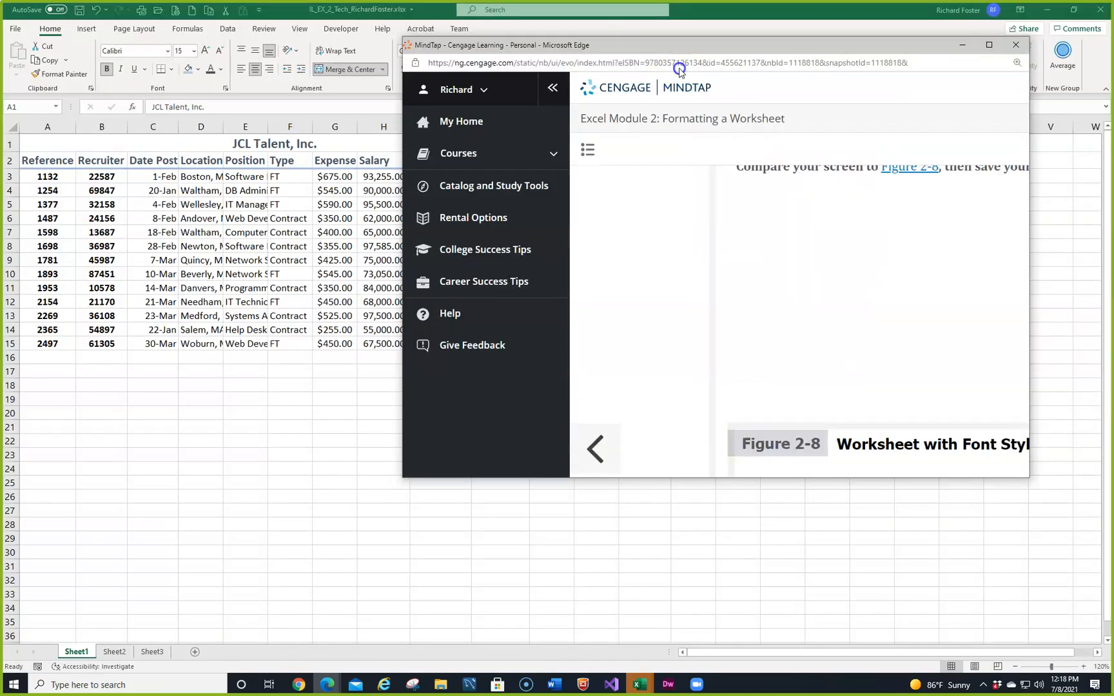
left_click_drag(679, 68, 2, 194)
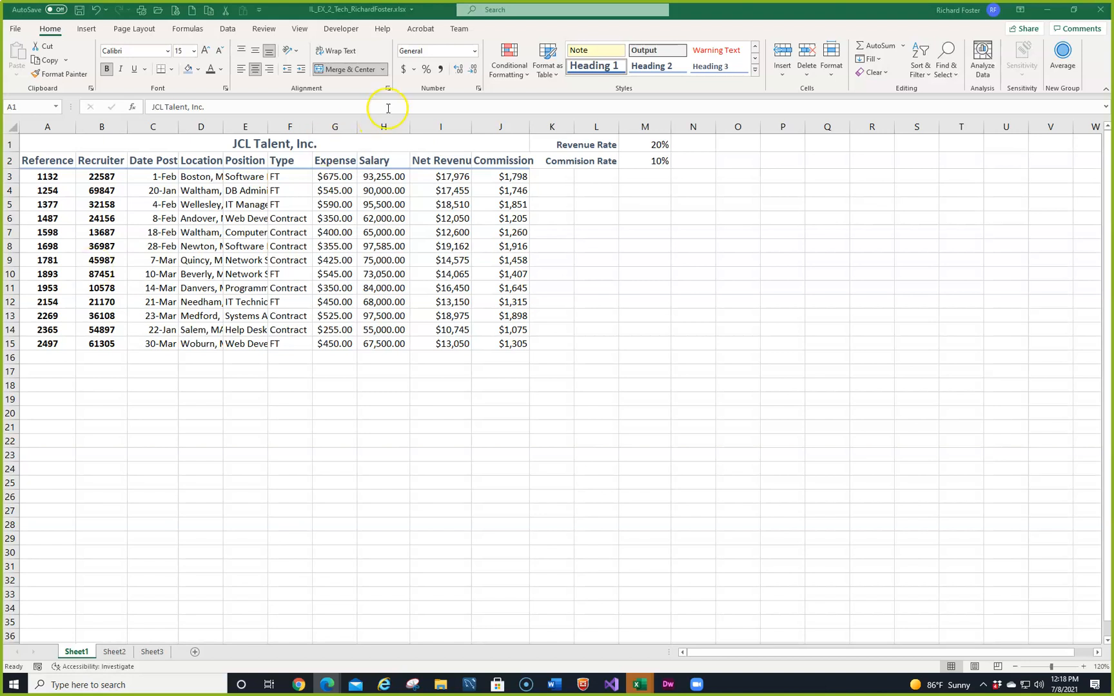
Step: Examine the text rotation choices and the Format Cells alignment settings for the merged title, leaving them unapplied
left_click(295, 55)
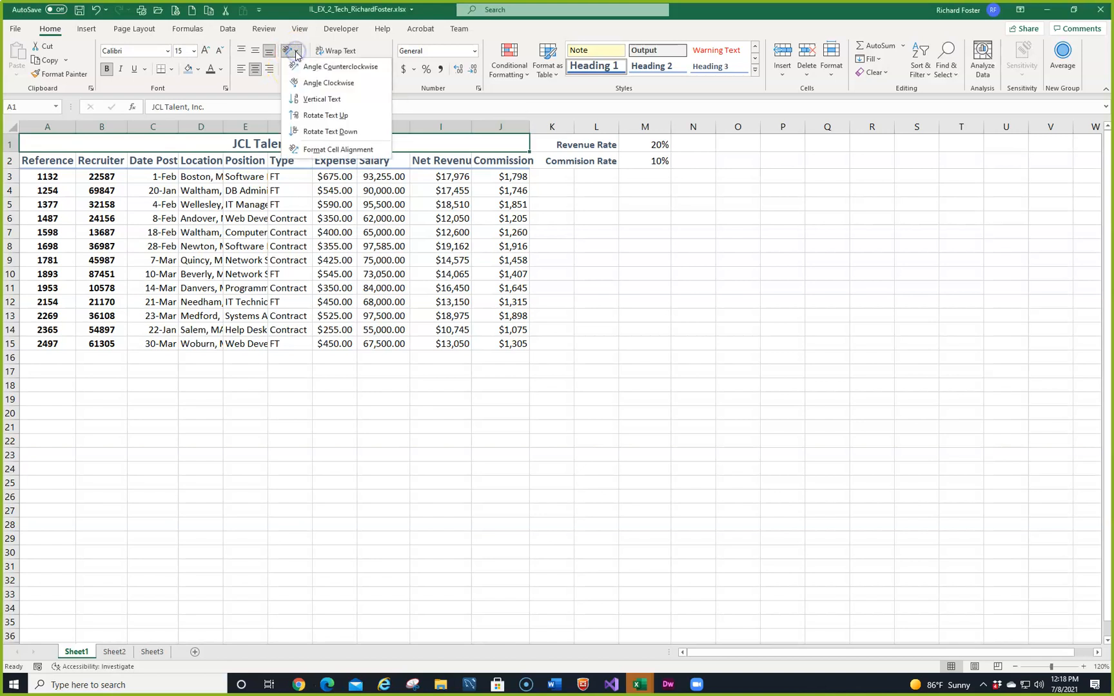
left_click(673, 274)
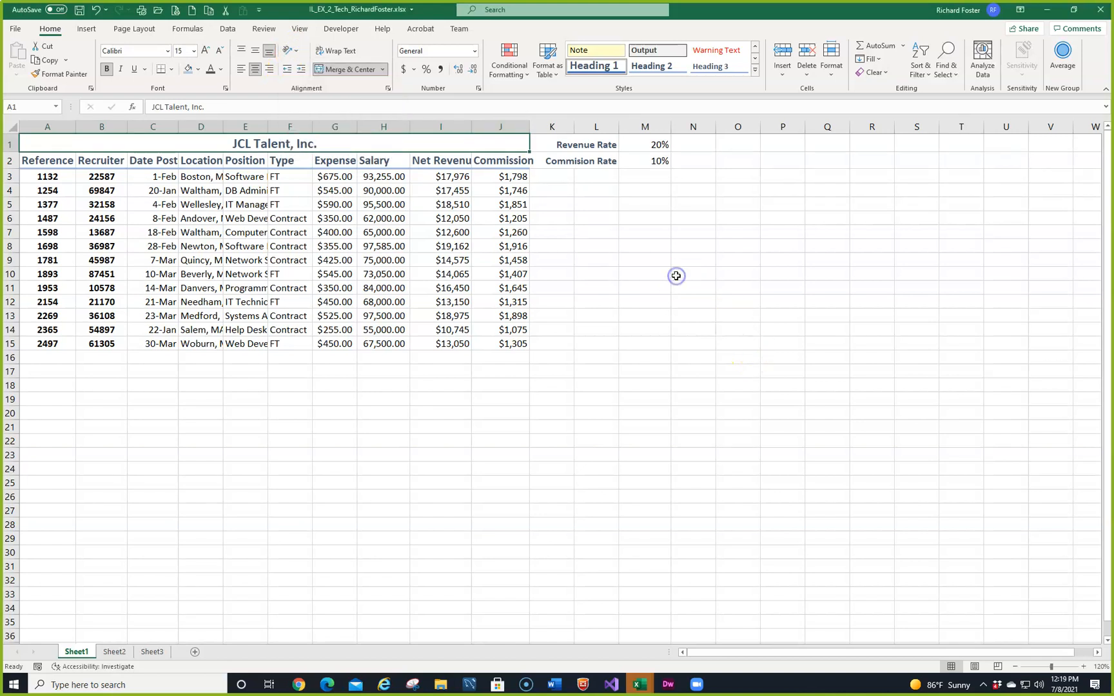
left_click(479, 89)
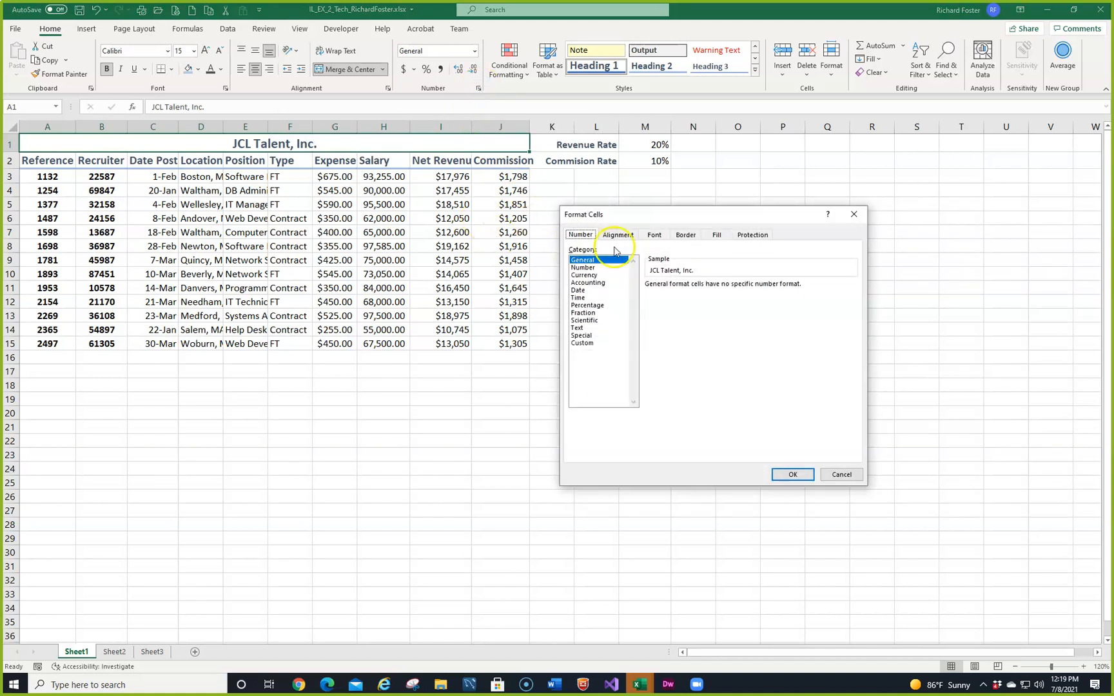
left_click(616, 235)
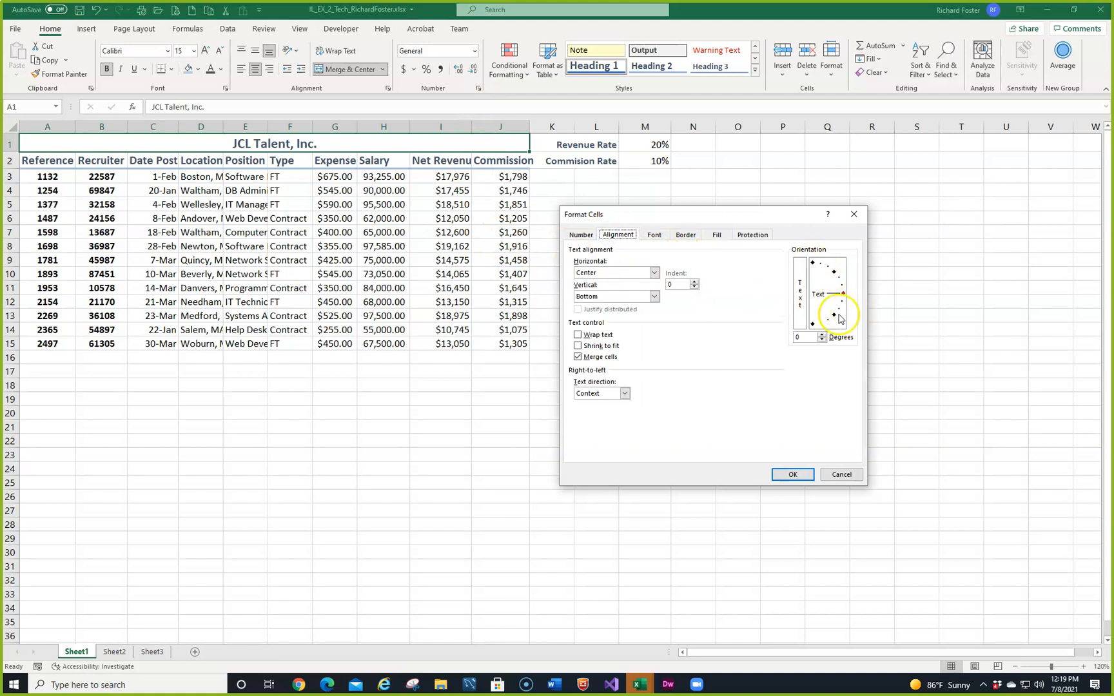
left_click(841, 474)
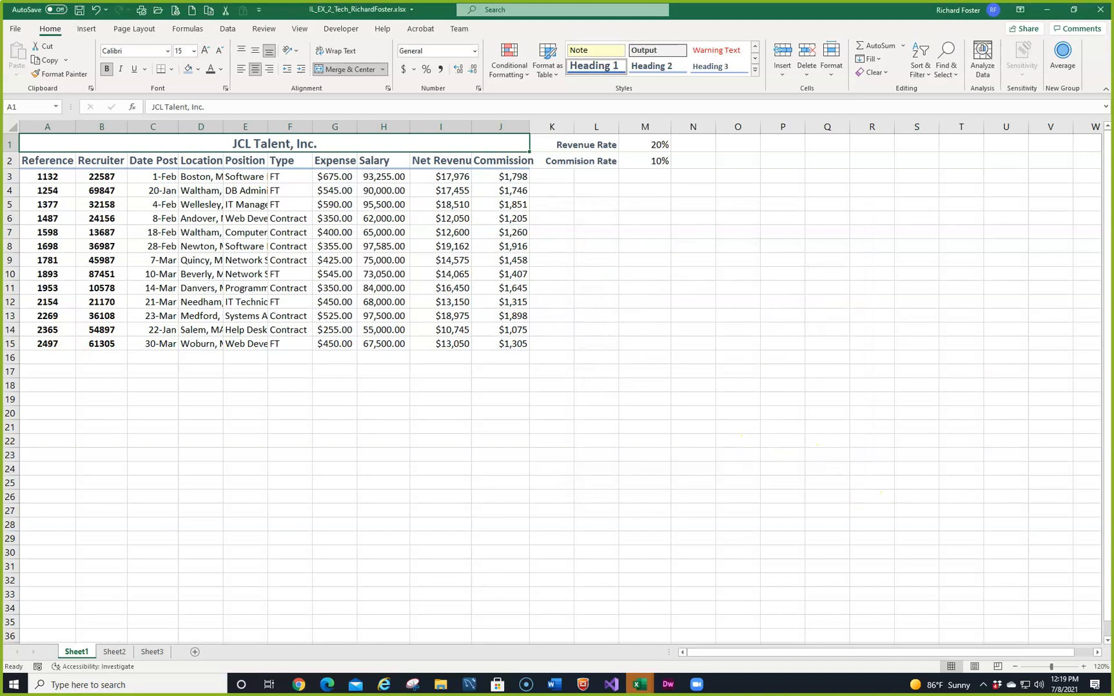
Step: Widen column C to about 12.86 so that the full Date Posted label fits
key("alt+Tab")
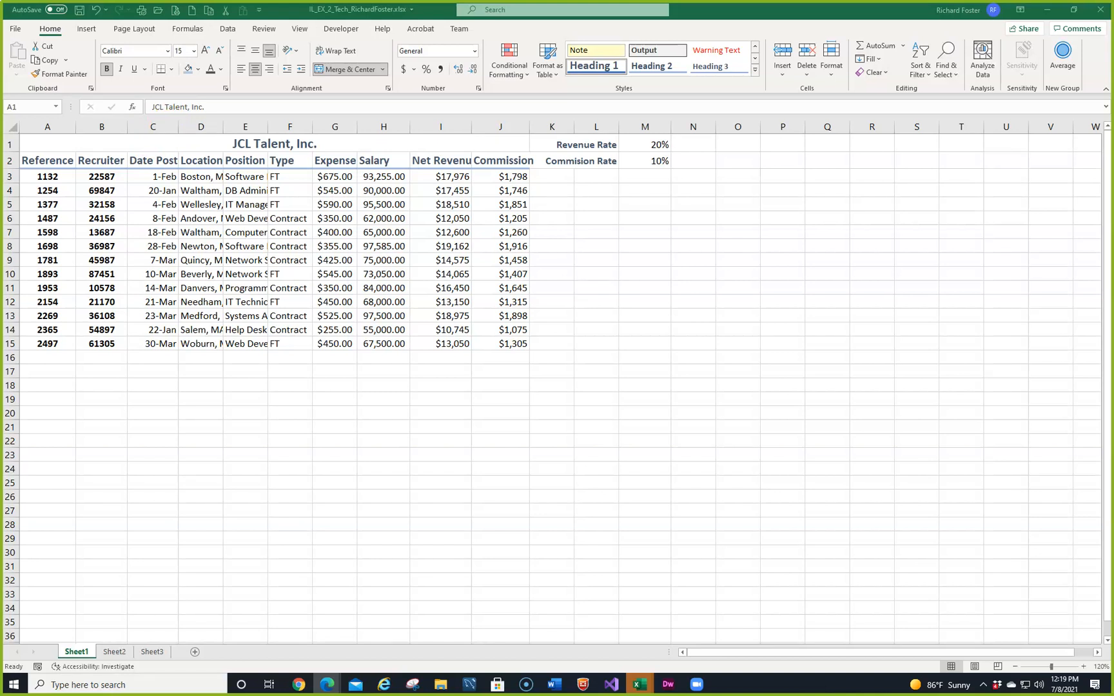
left_click(178, 131)
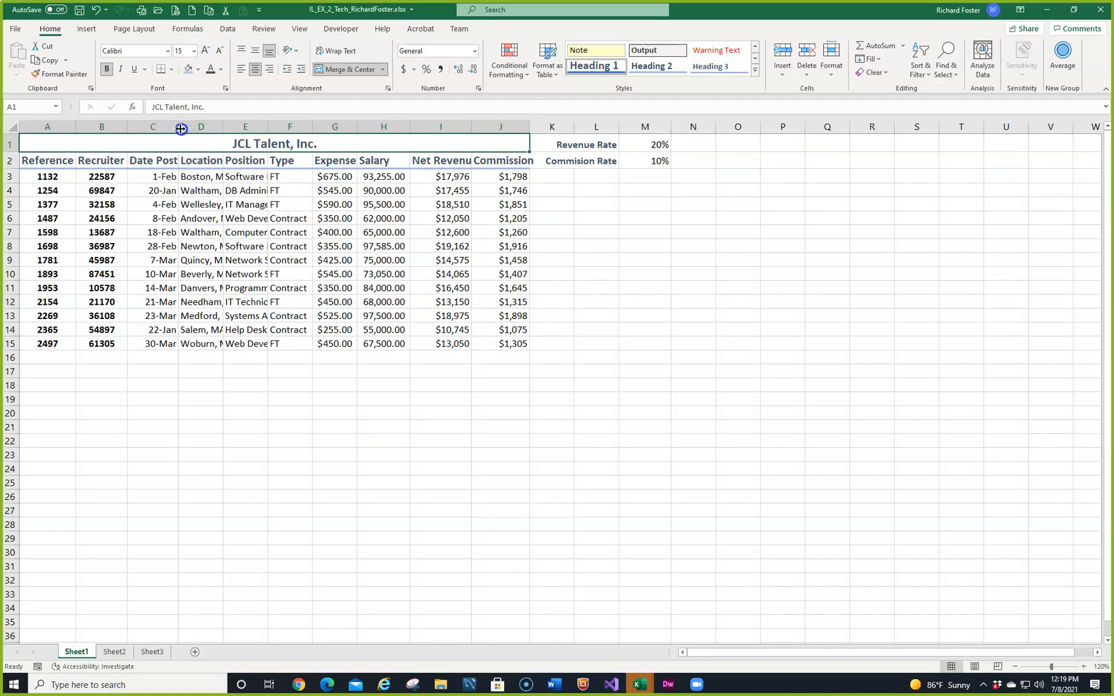
left_click_drag(179, 129, 192, 132)
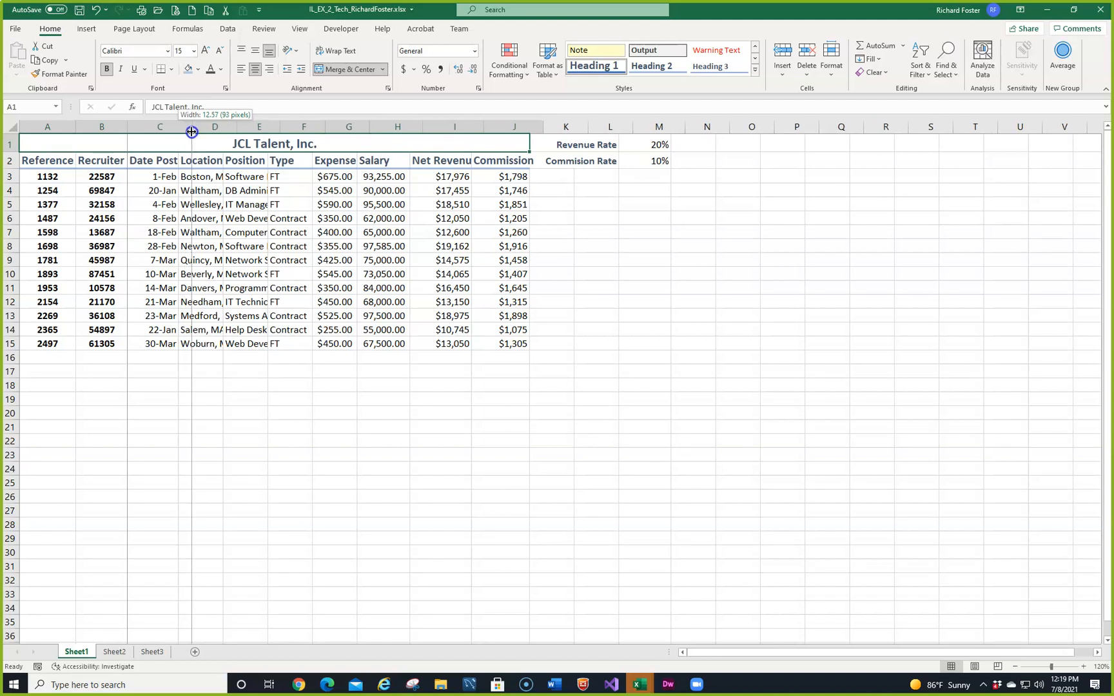
left_click_drag(192, 131, 193, 132)
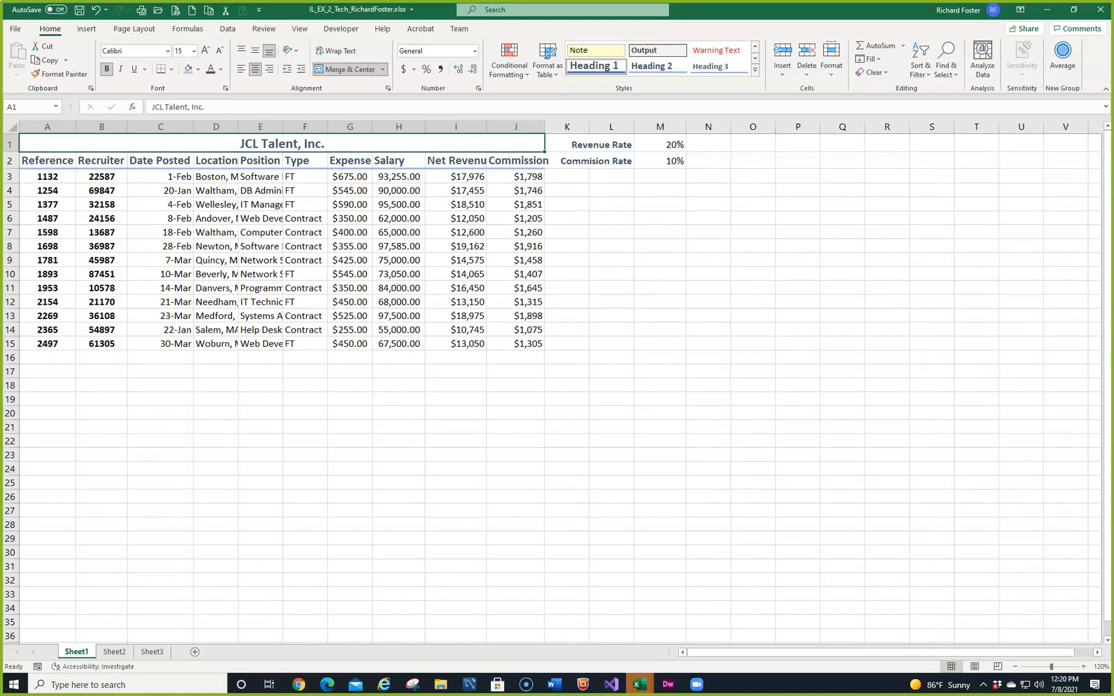
Step: Set the Date Posted column's width to 12.71 and AutoFit the Location column to its contents
left_click(170, 125)
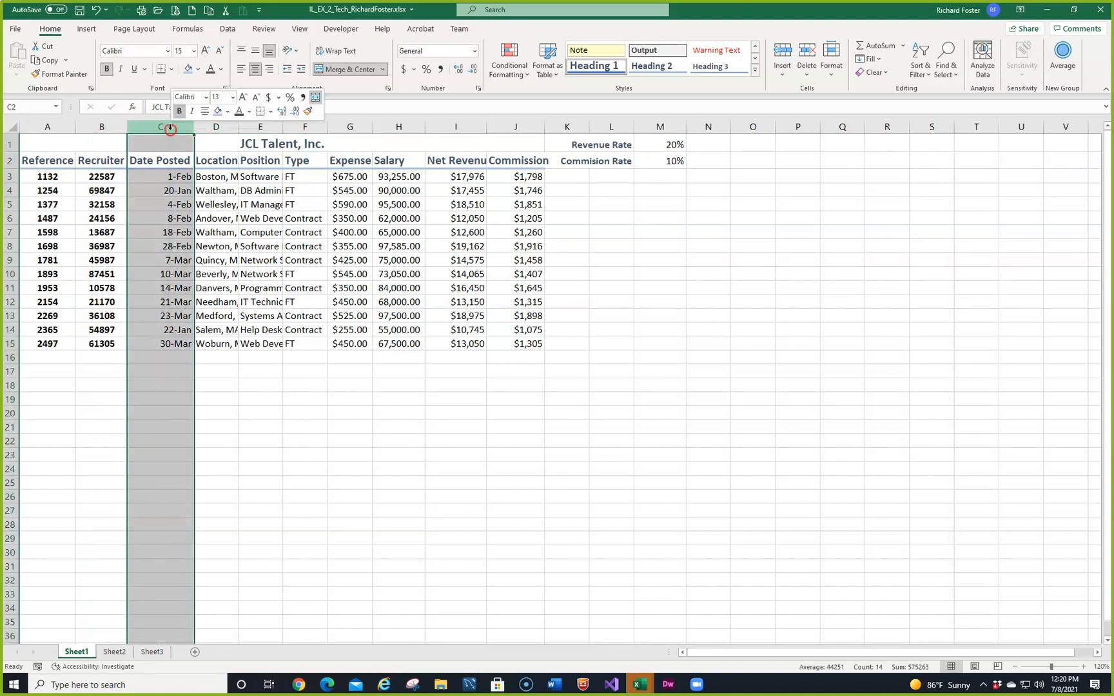
right_click(169, 126)
left_click(195, 294)
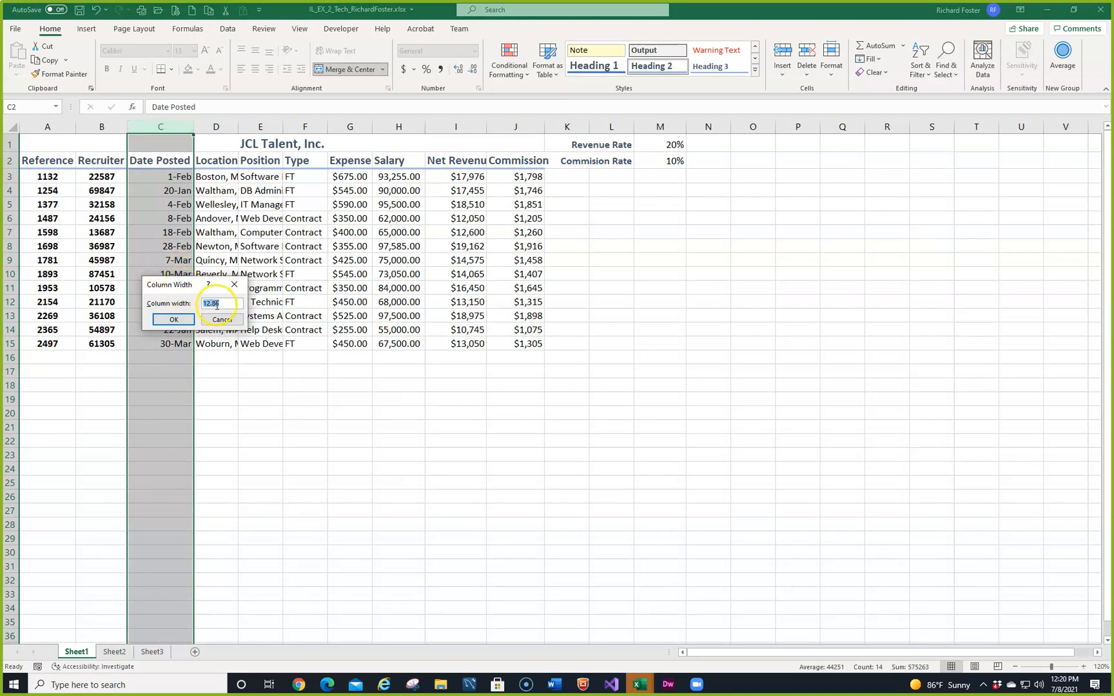
type("12.71")
left_click(173, 318)
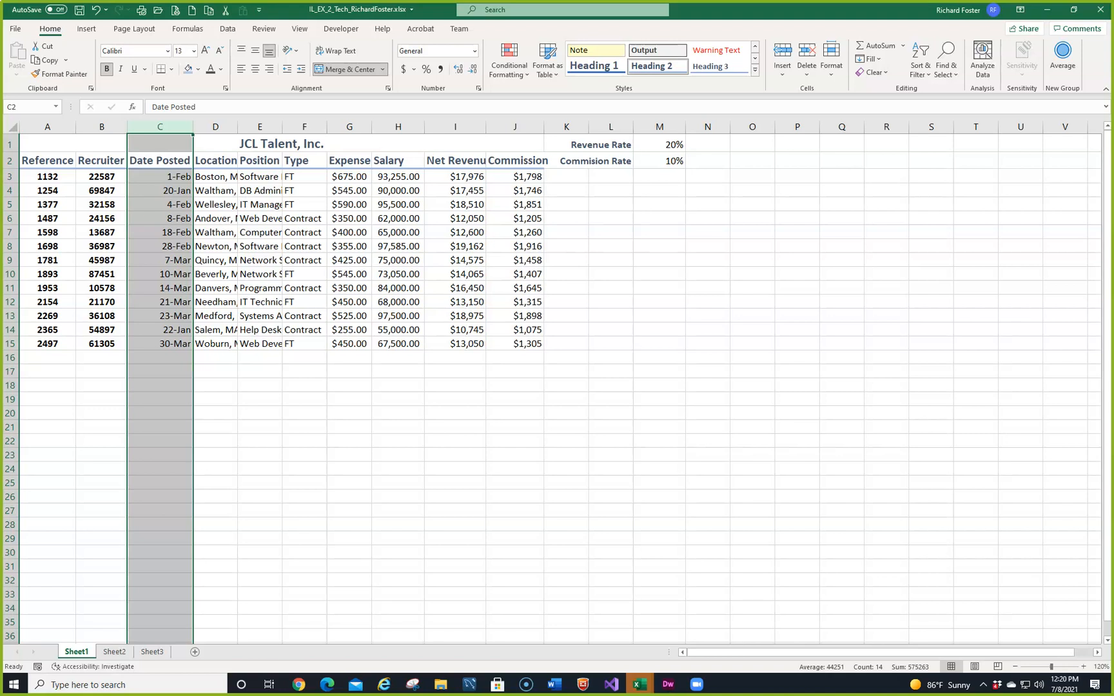
double_click(237, 127)
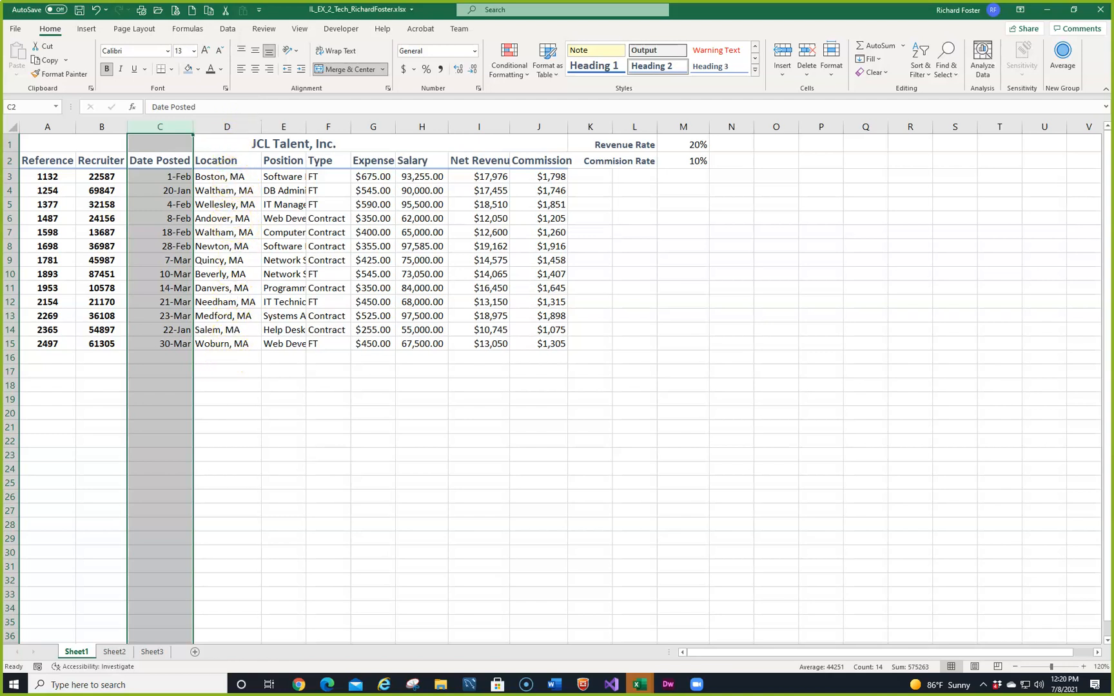
Step: Append the filler text "ssuattttttt" to the Boston, MA entry in D3 and AutoFit the Location column to it
left_click(236, 177)
left_click(204, 108)
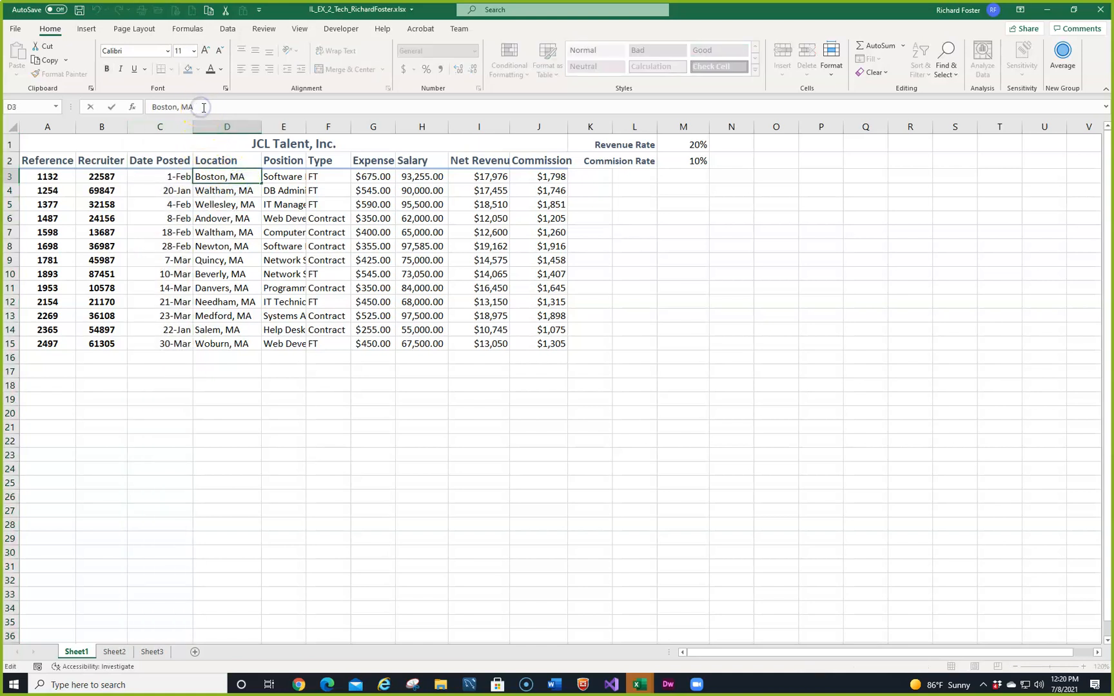
type("ssuattttttts")
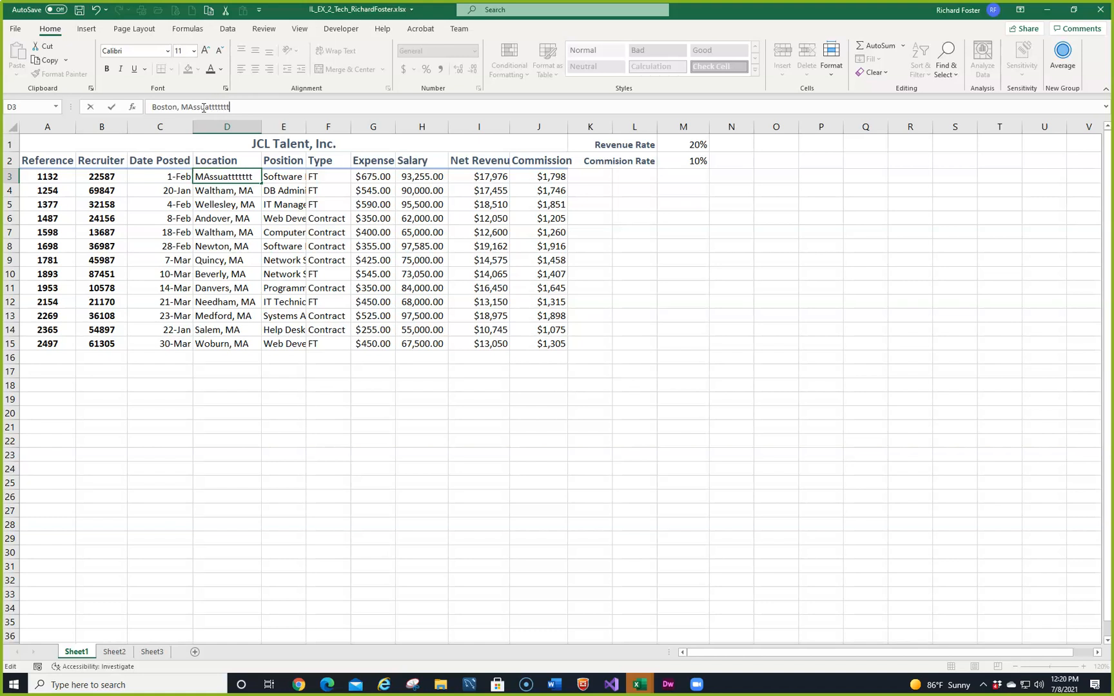
left_click(327, 385)
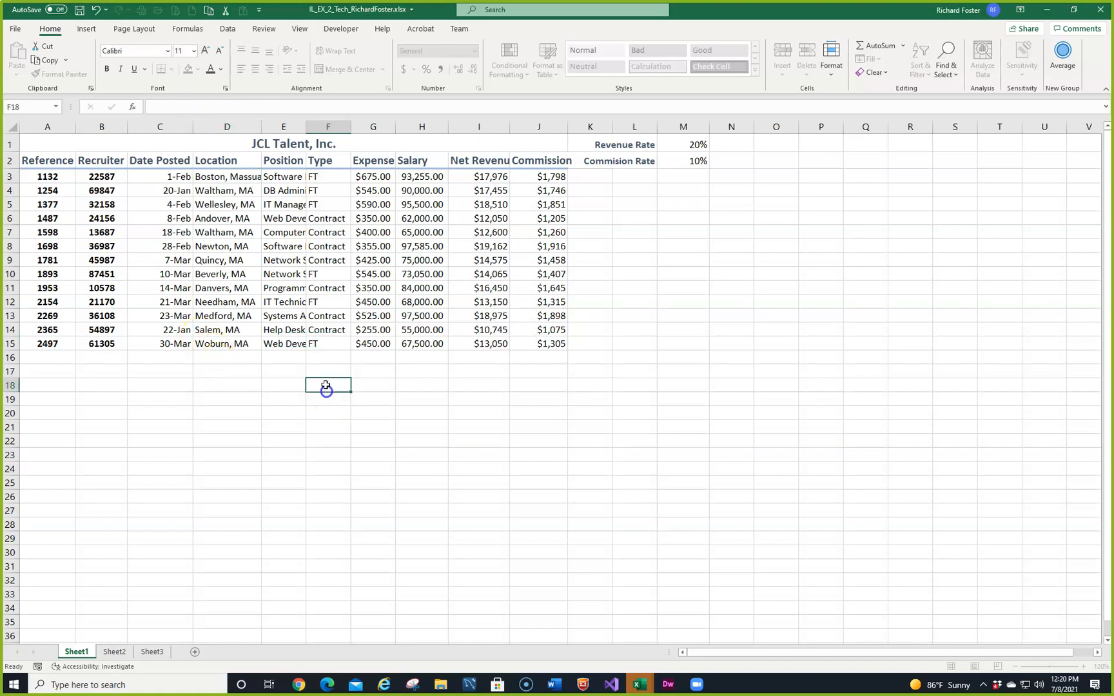
double_click(261, 126)
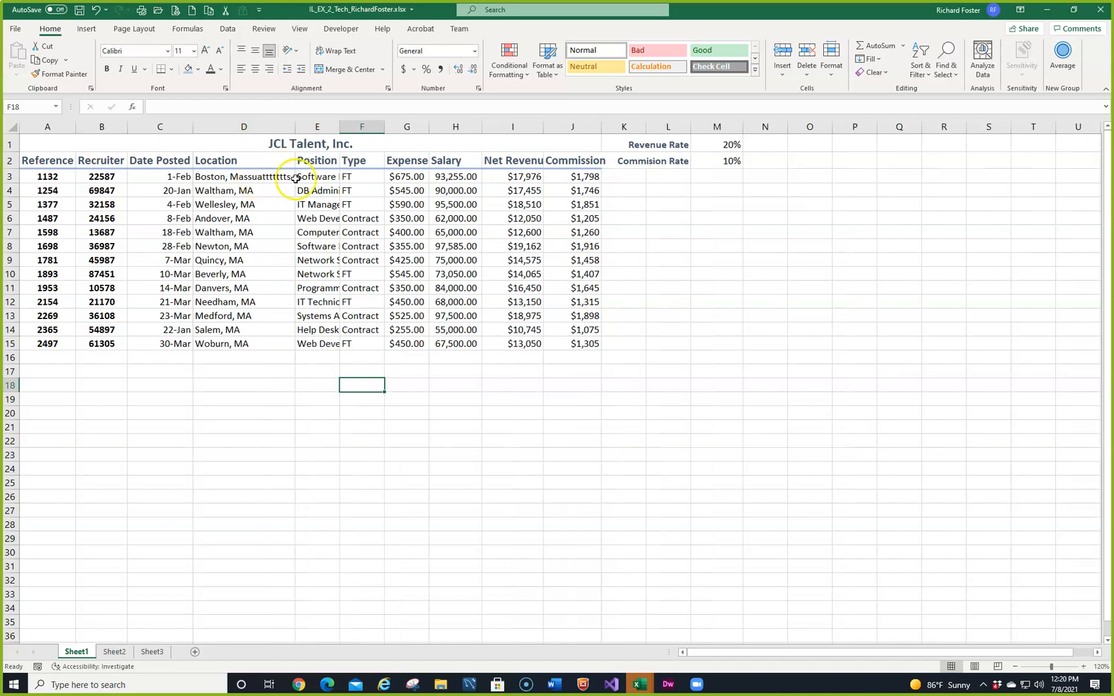
Step: Undo the latest Location column AutoFit and the filler text added to D3
left_click(95, 11)
left_click(95, 11)
left_click(95, 11)
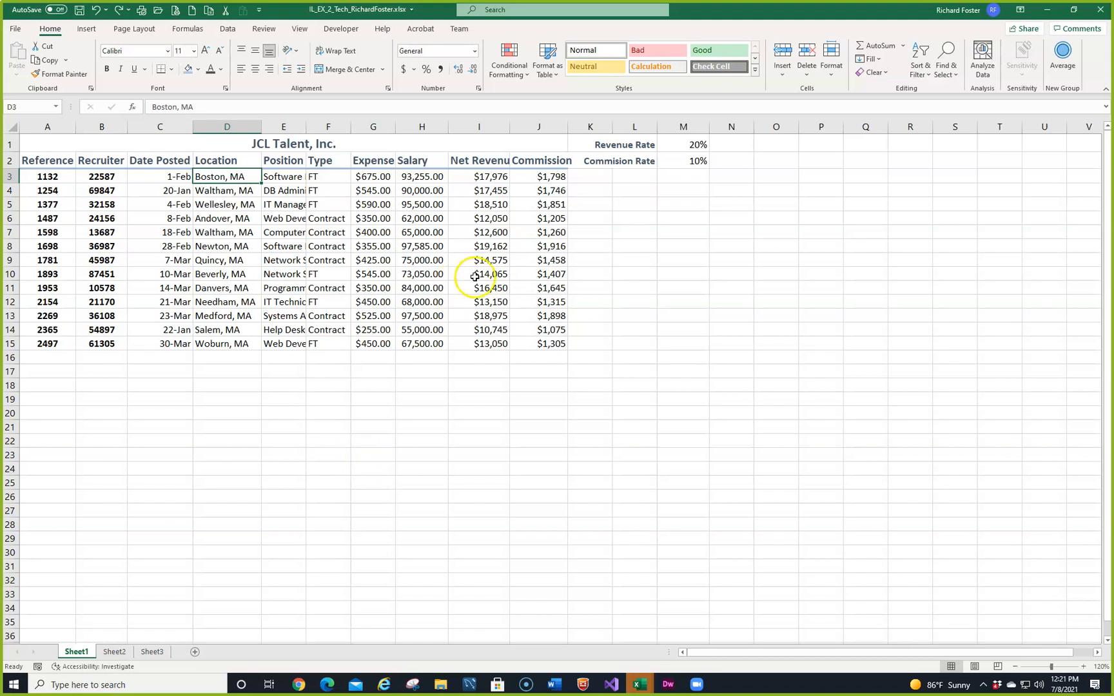
Step: AutoFit the widths of columns E through H, from Position to Salary
left_click_drag(285, 124, 415, 126)
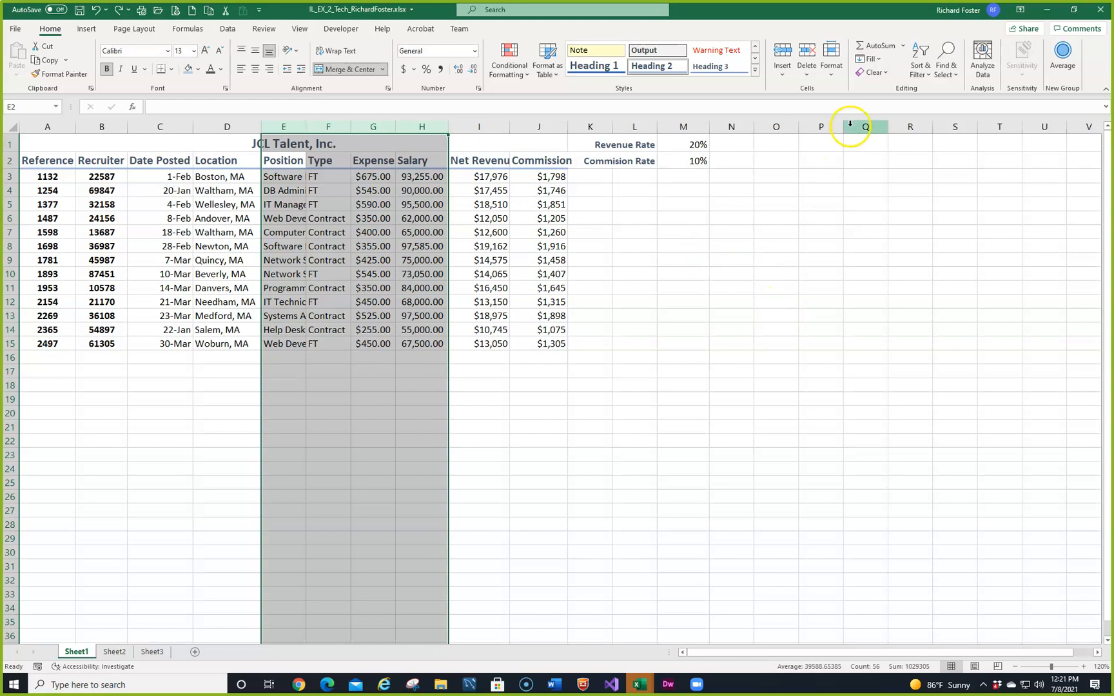
left_click(834, 73)
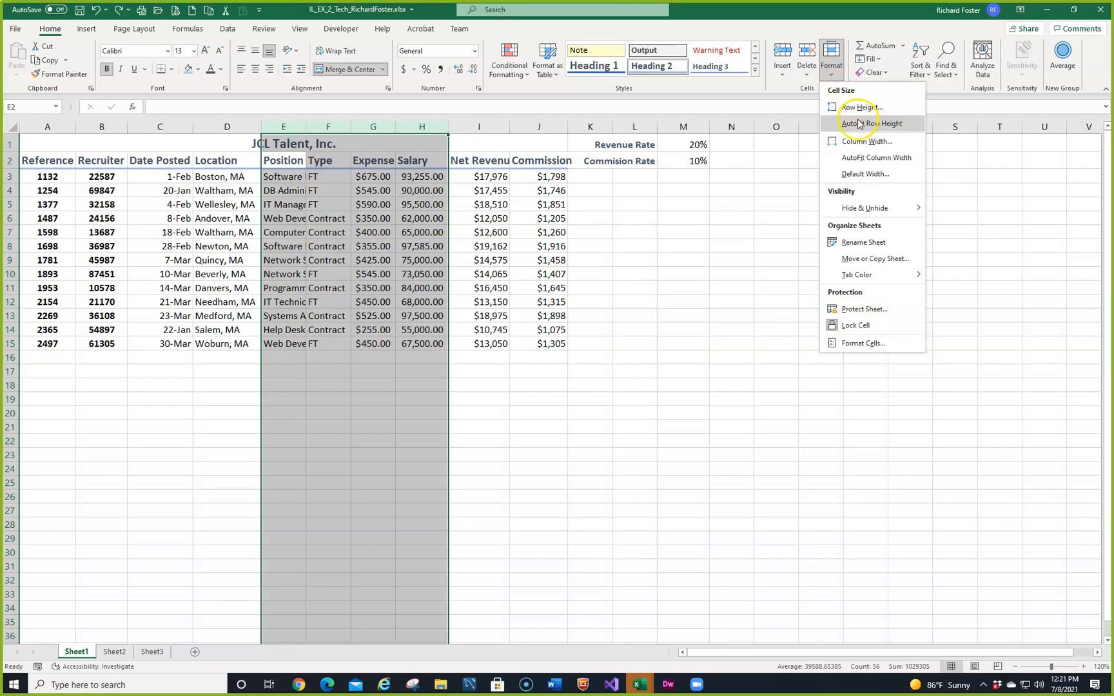
left_click(857, 159)
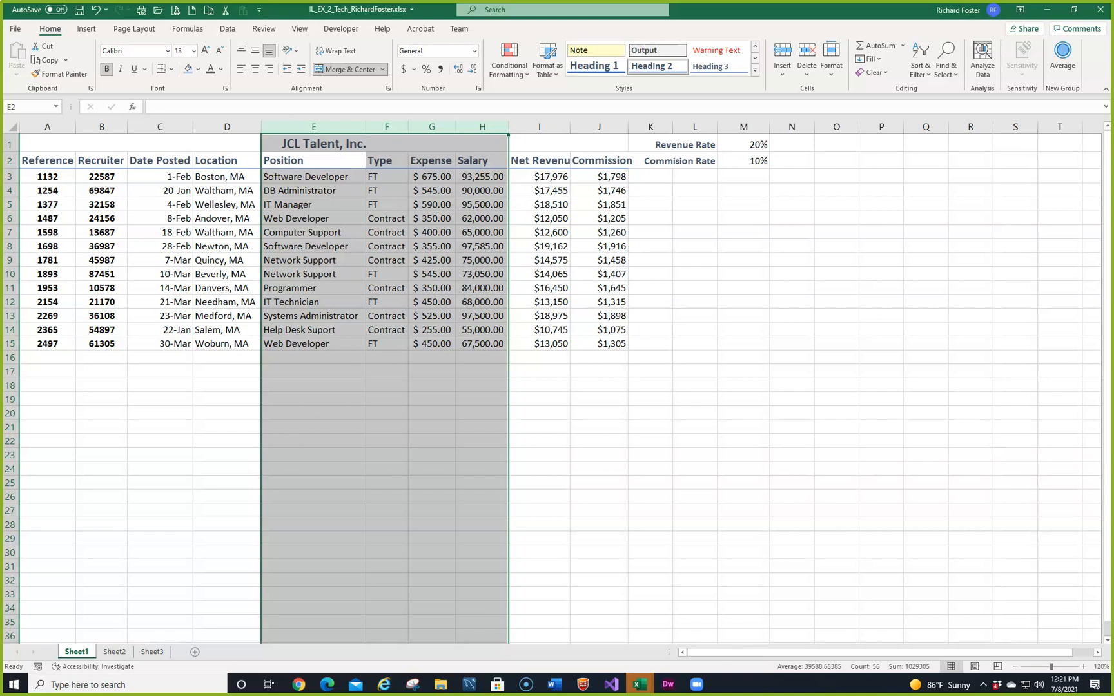
Step: Set the Net Revenue column's width to 14
left_click(546, 124)
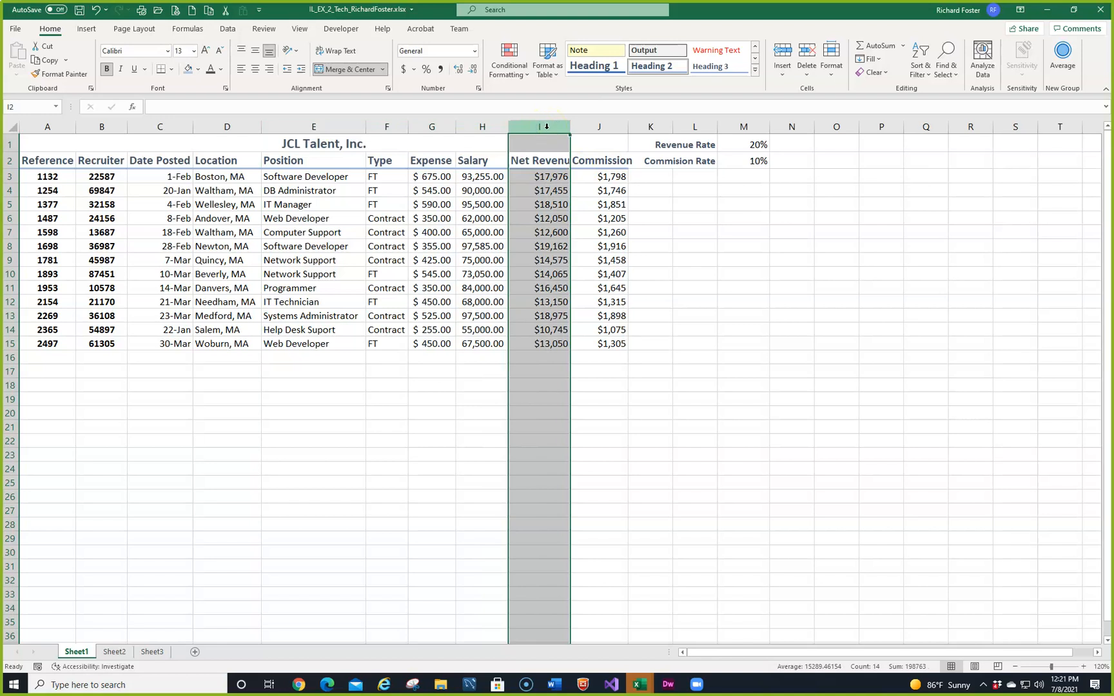
right_click(546, 126)
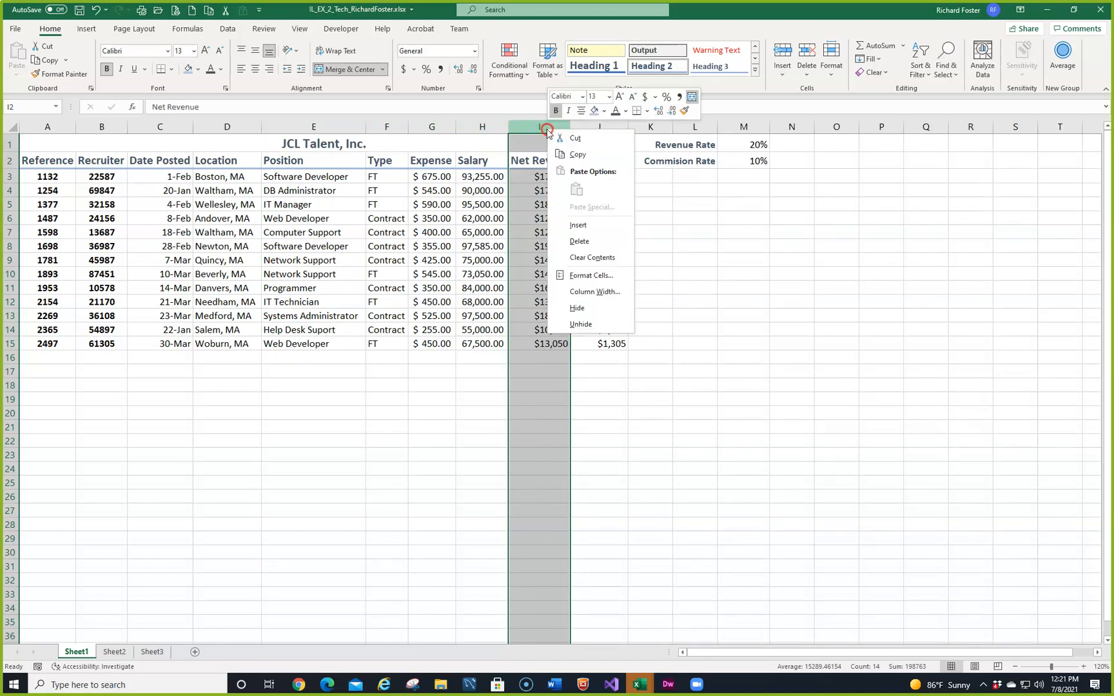
left_click(590, 292)
type("14")
key("Return")
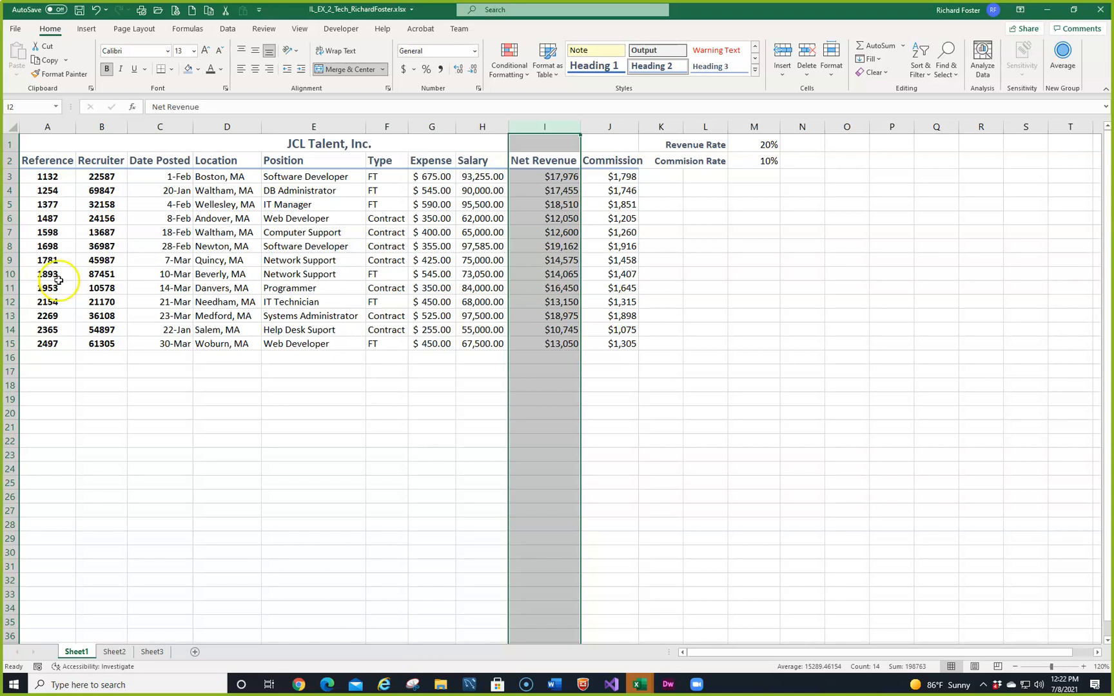
right_click(11, 274)
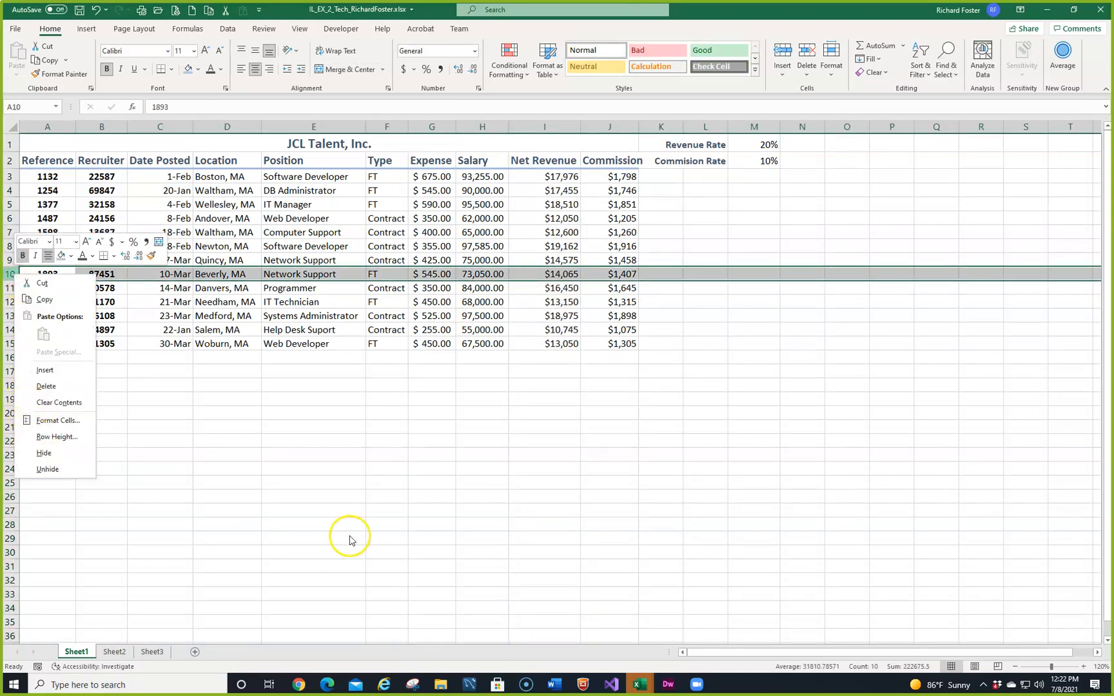
key("alt+Tab")
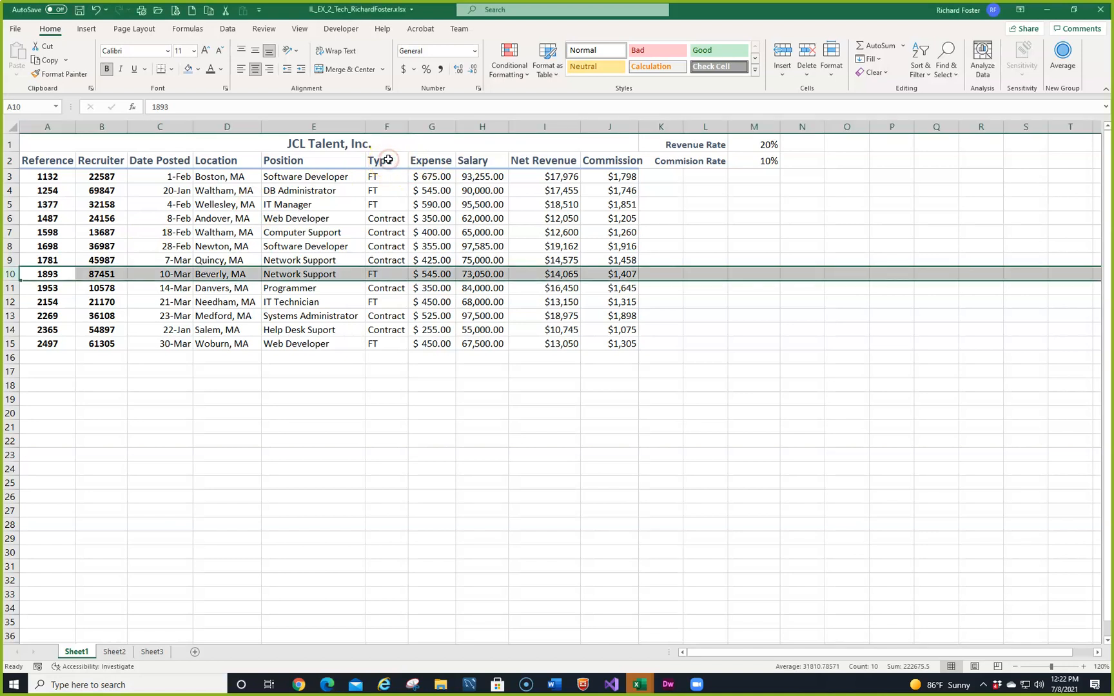
Step: Insert a single cell at the Type label in F2, shifting cells right, and undo that insertion
right_click(388, 162)
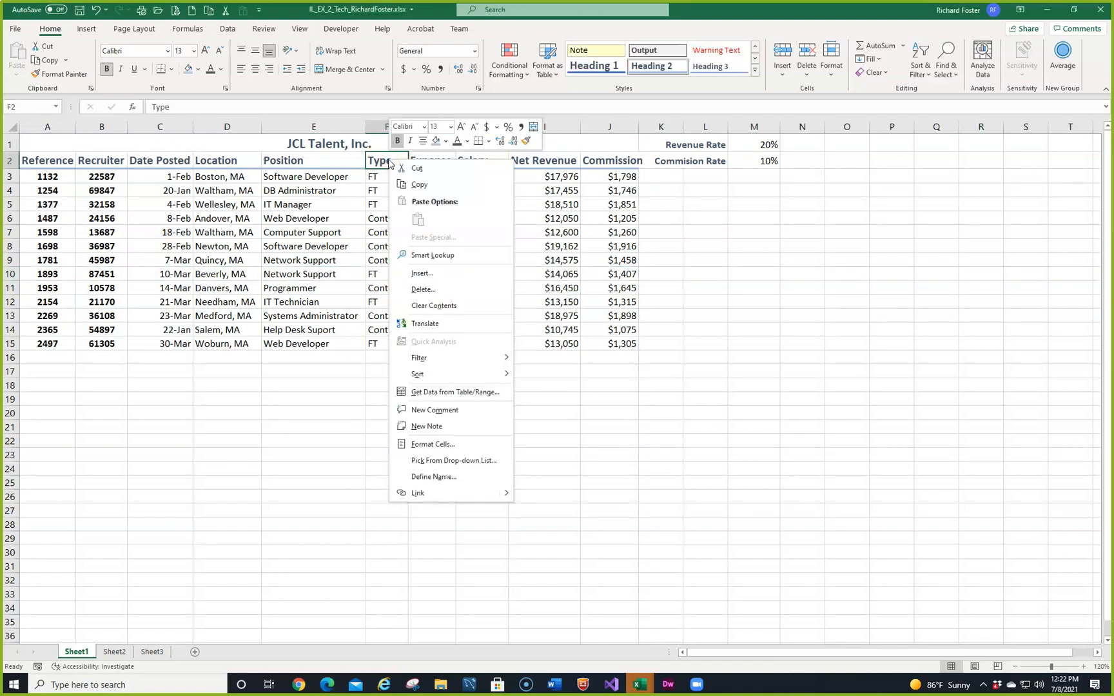
left_click(420, 273)
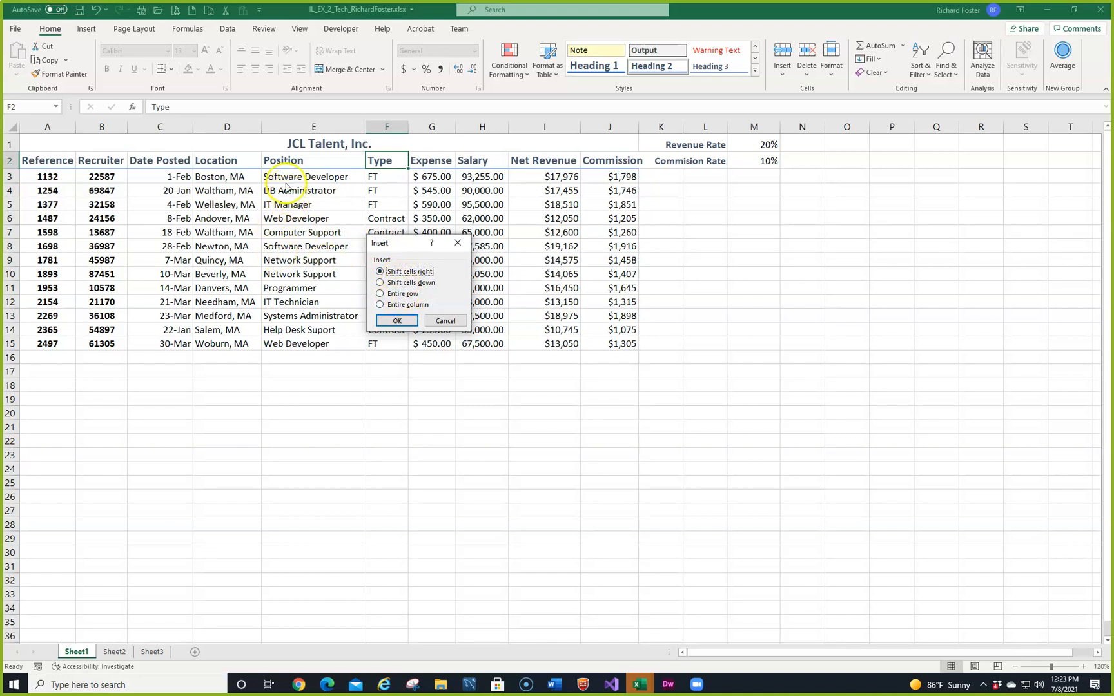
left_click(387, 319)
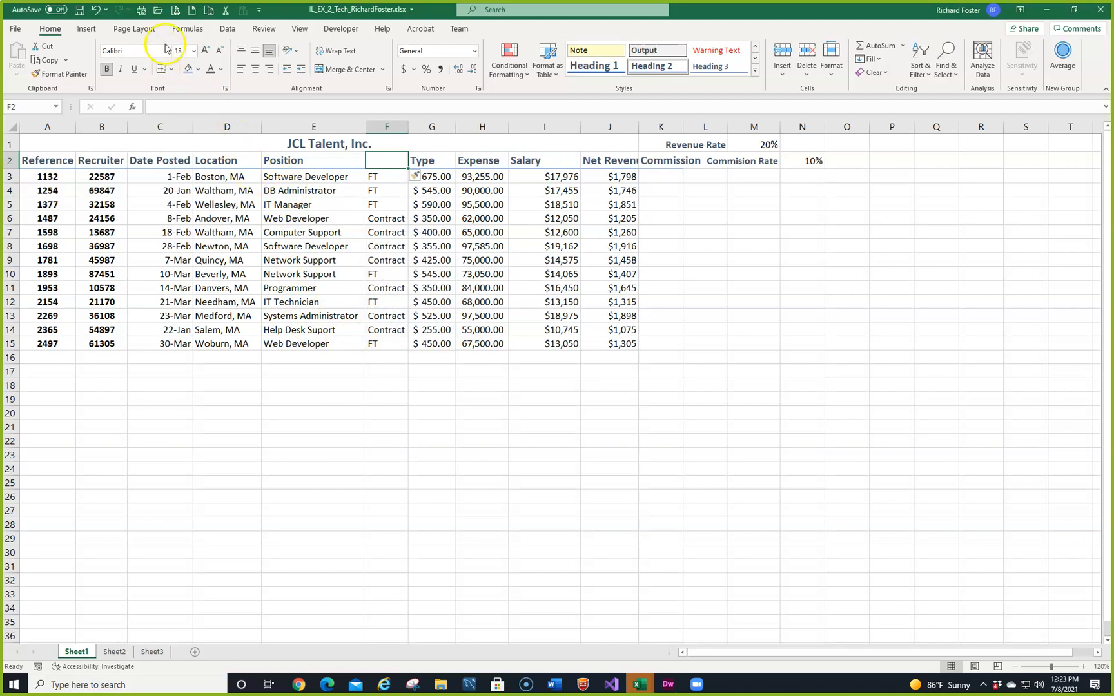
left_click(94, 10)
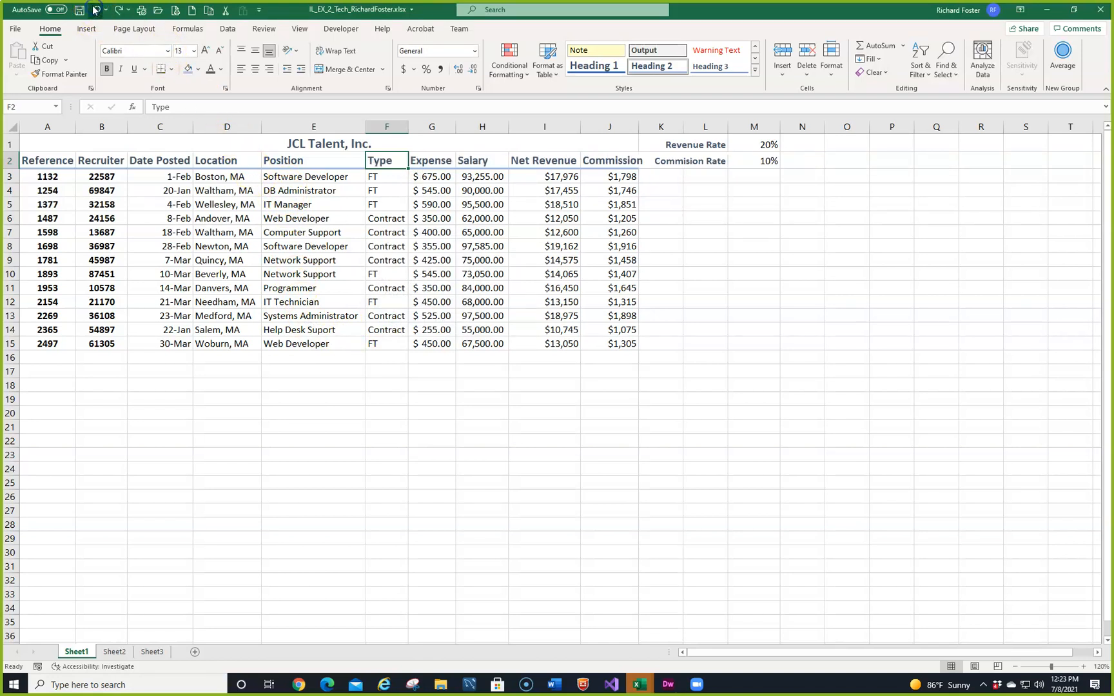
Step: Insert an entire blank row at row 2, between the JCL Talent, Inc. title and the column labels
right_click(381, 163)
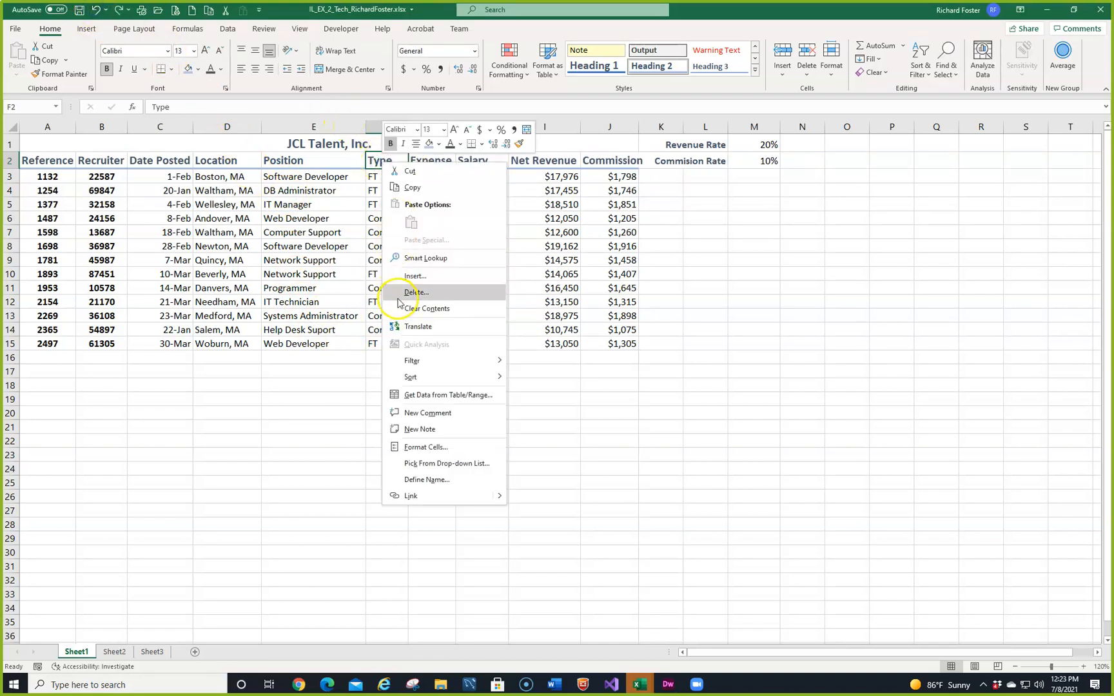
left_click(405, 279)
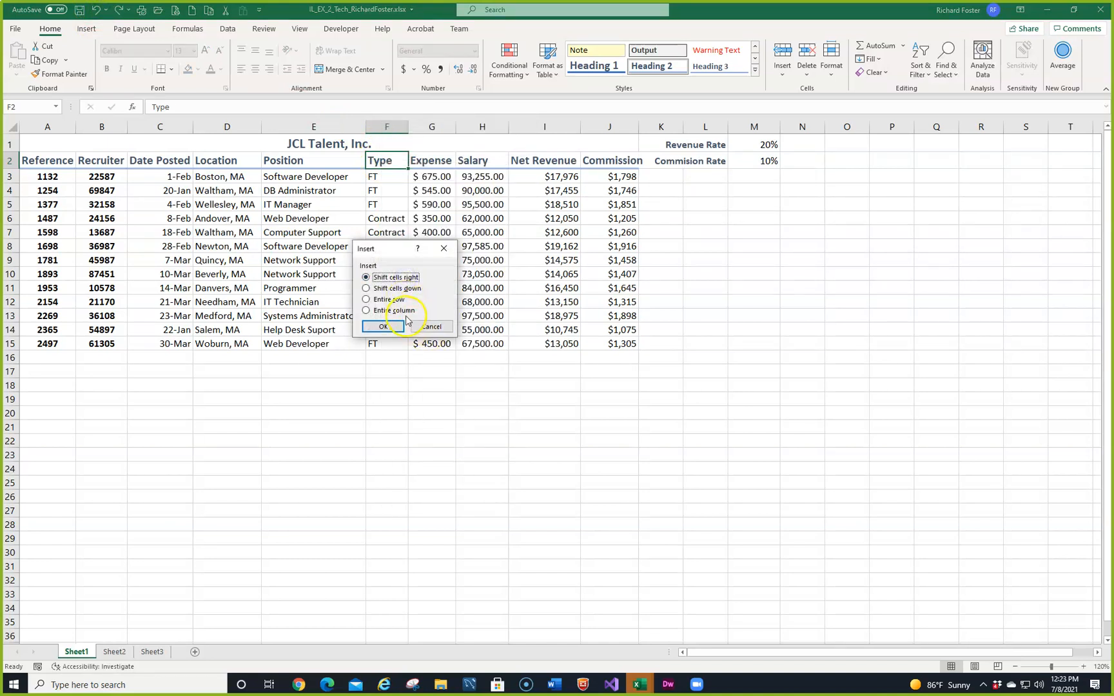
left_click(384, 300)
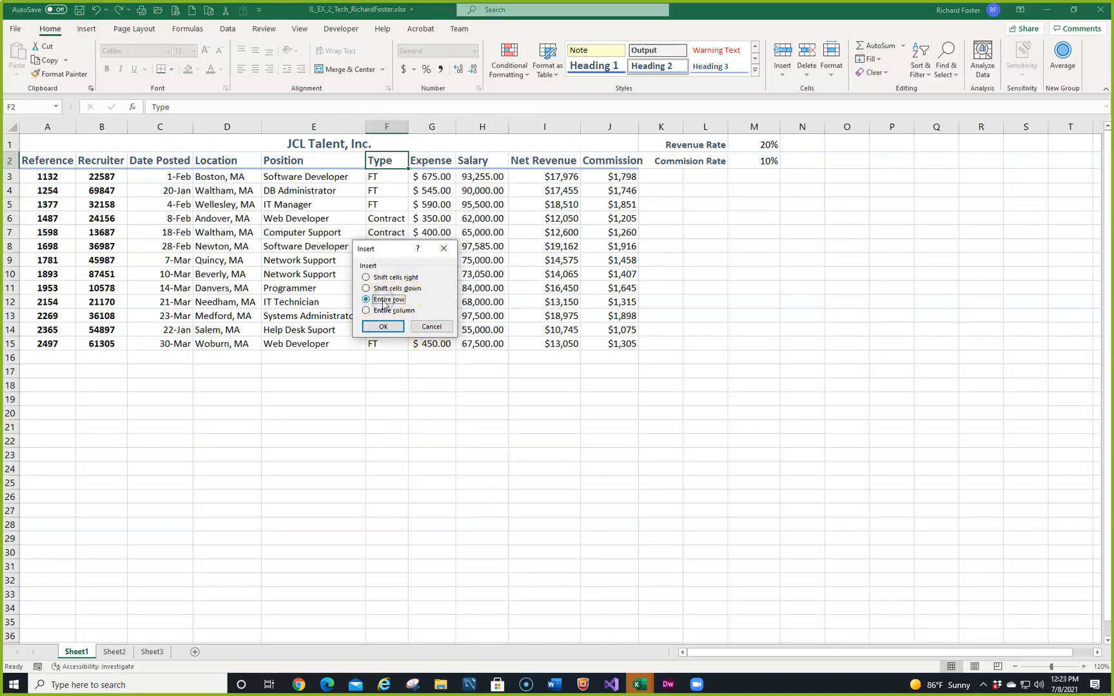
left_click(377, 328)
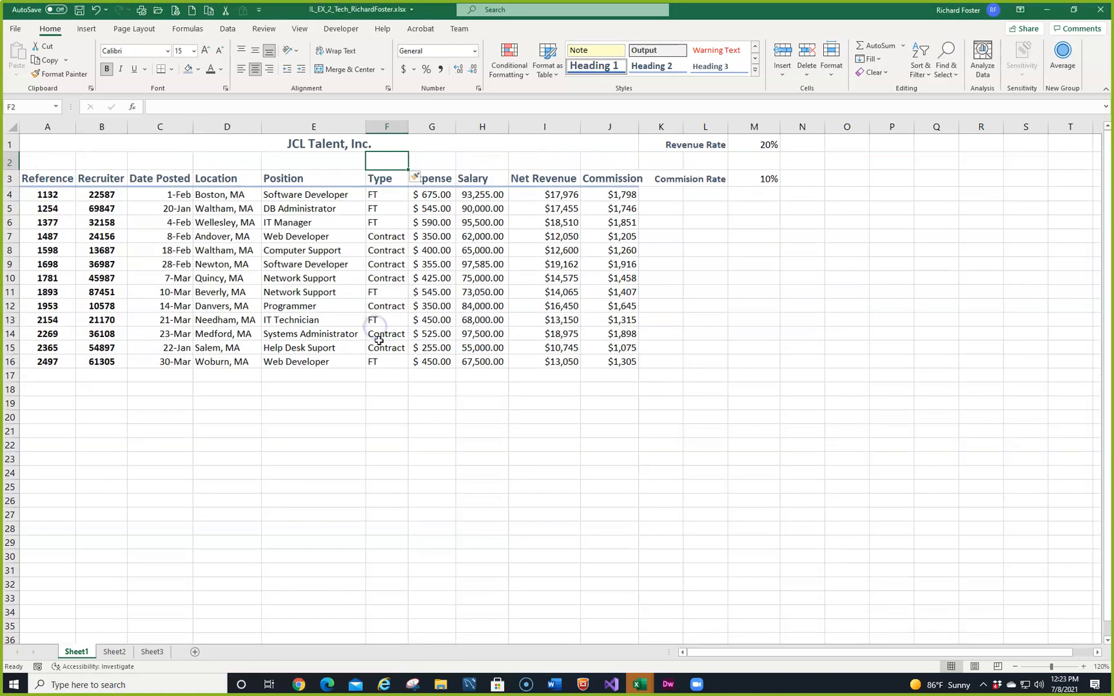
right_click(9, 180)
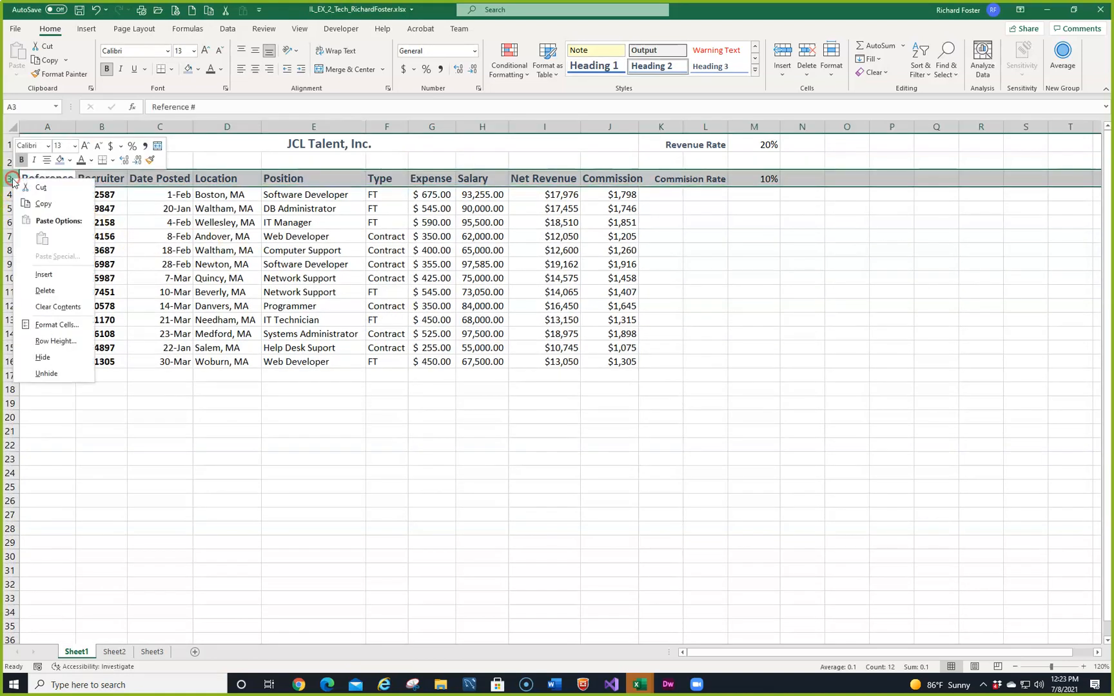
left_click(44, 275)
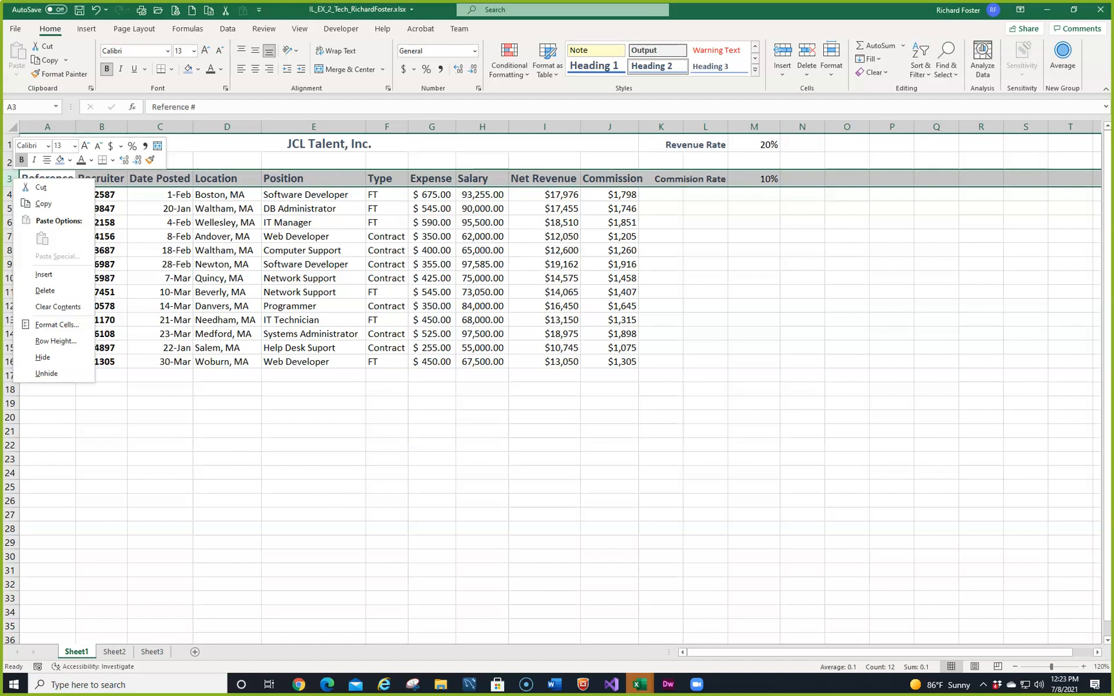
left_click(175, 421)
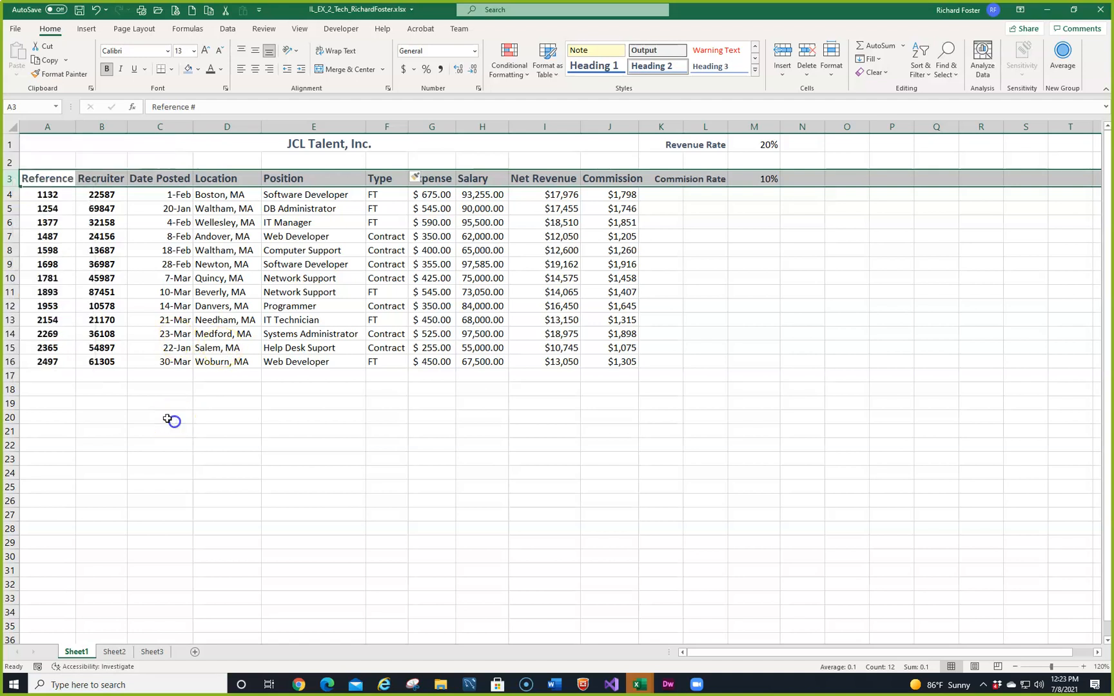
Step: Delete sheet row 9, the Newton, MA record with reference 1698
left_click(9, 264)
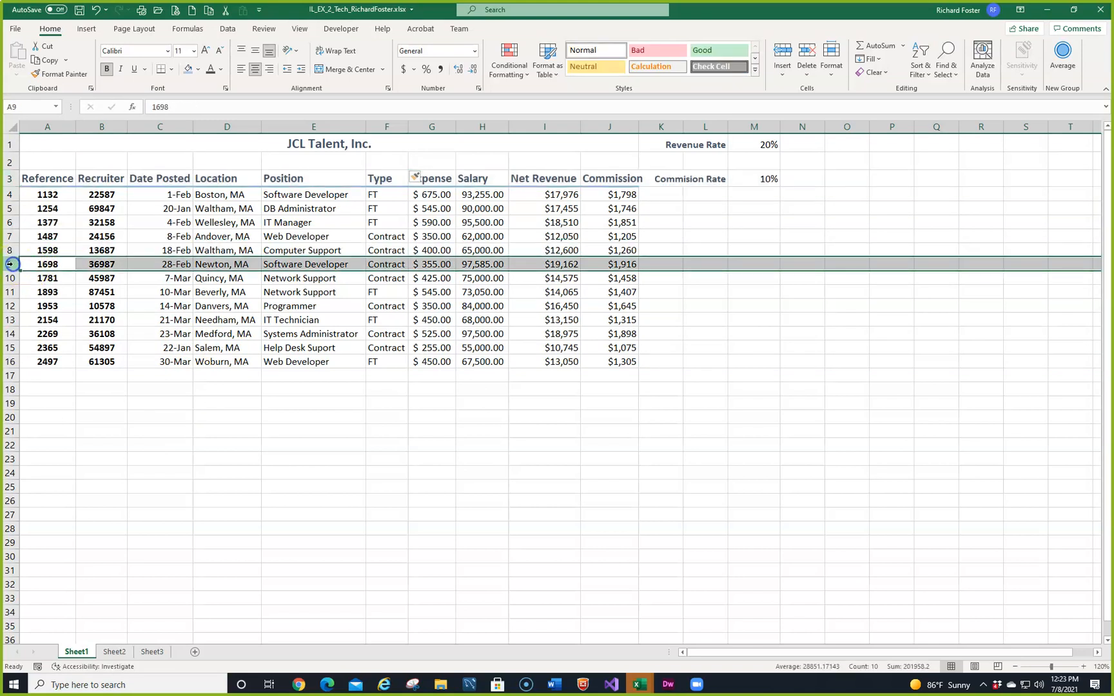
right_click(10, 264)
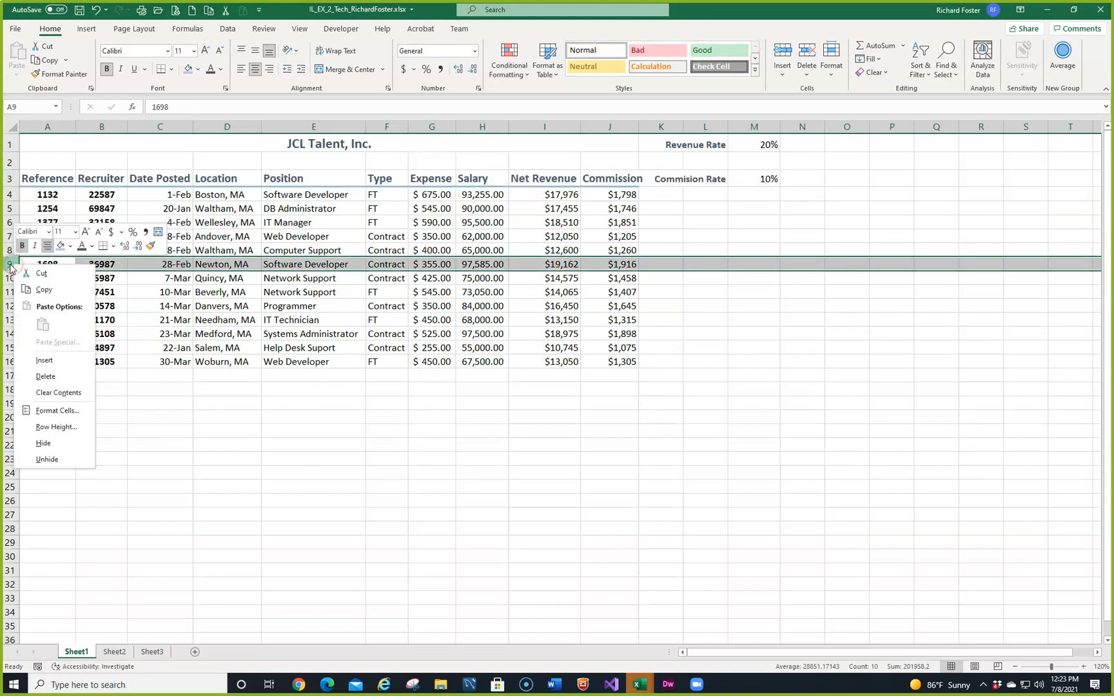
left_click(10, 267)
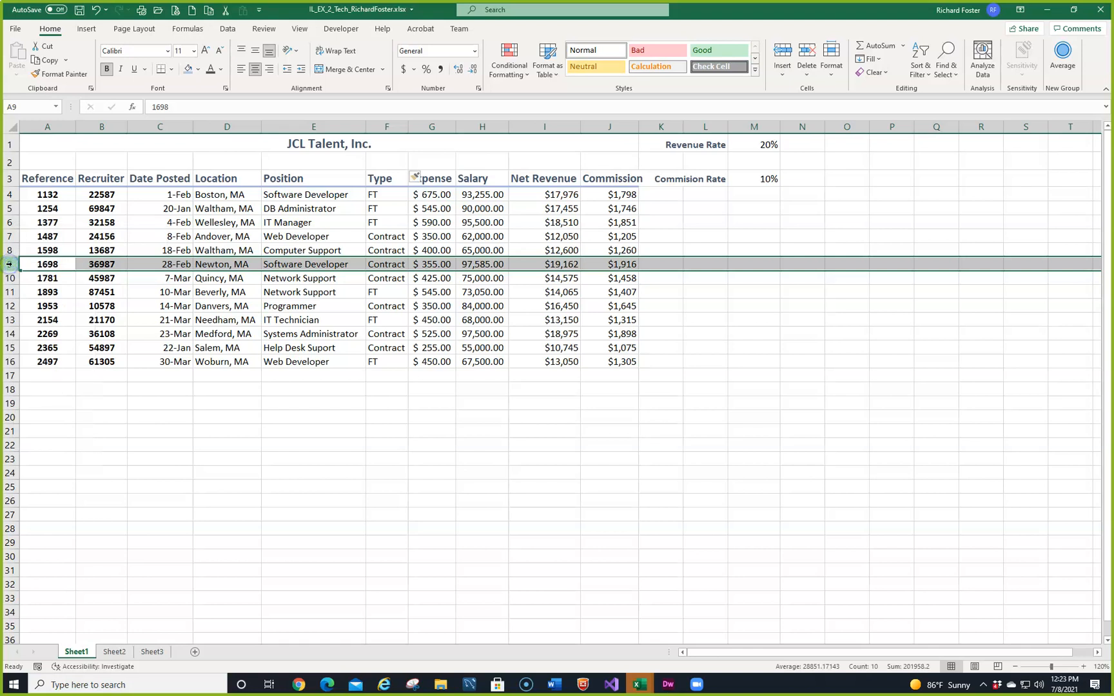
left_click(808, 76)
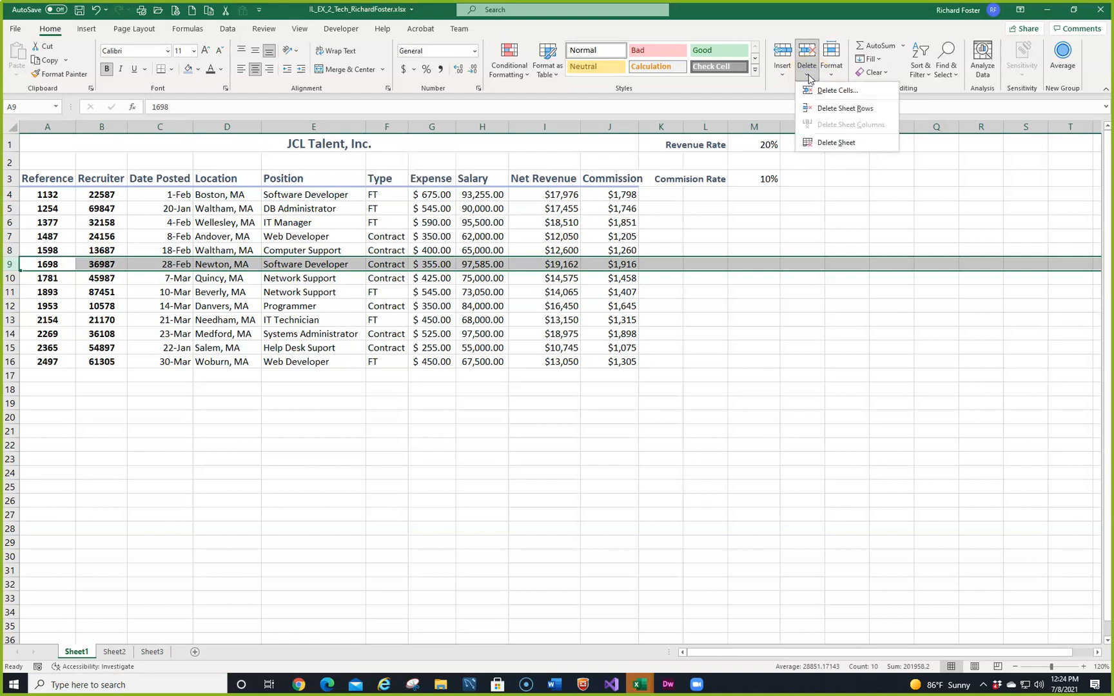
left_click(831, 110)
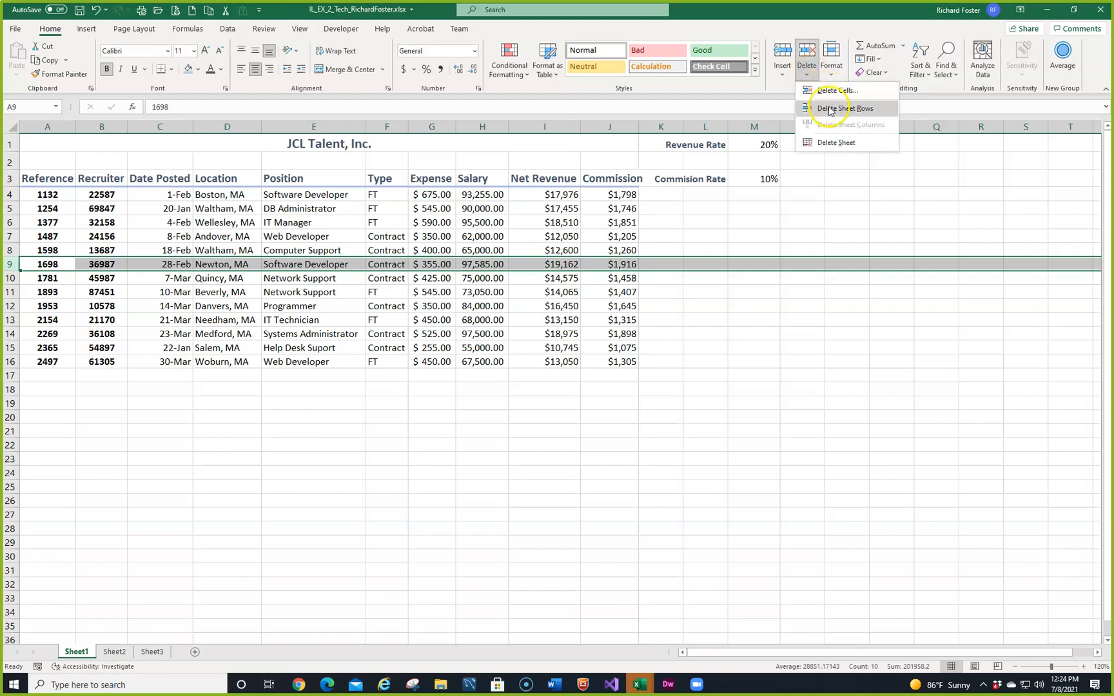
left_click(806, 56)
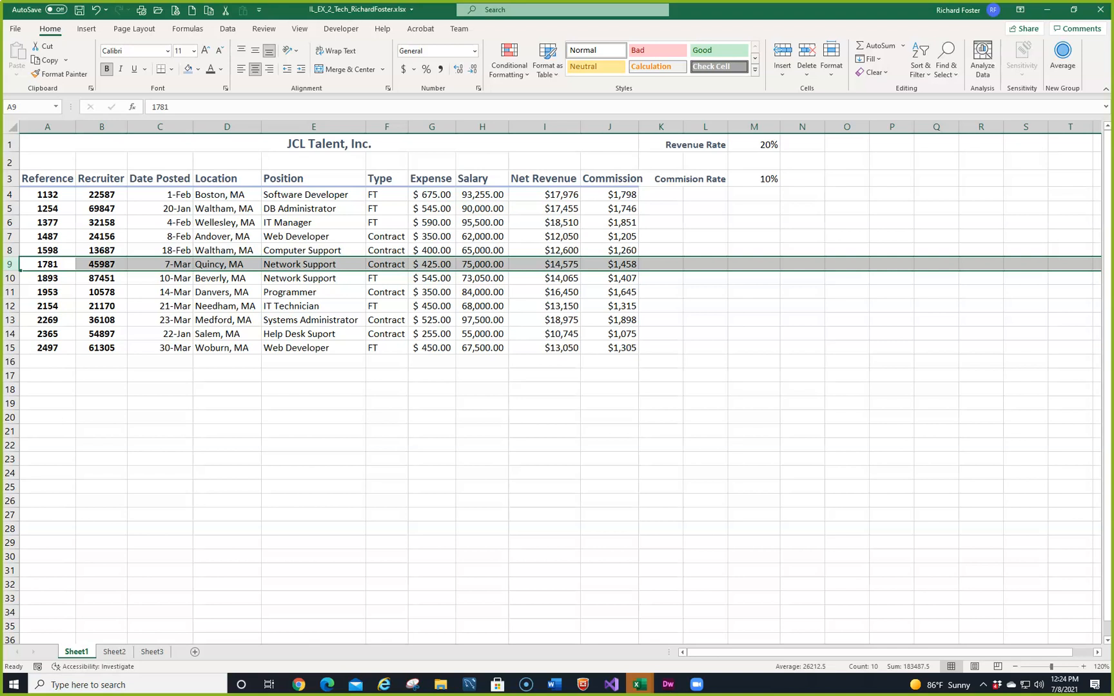
Step: Delete the empty column K between the Commission column and the rate labels
left_click(665, 127)
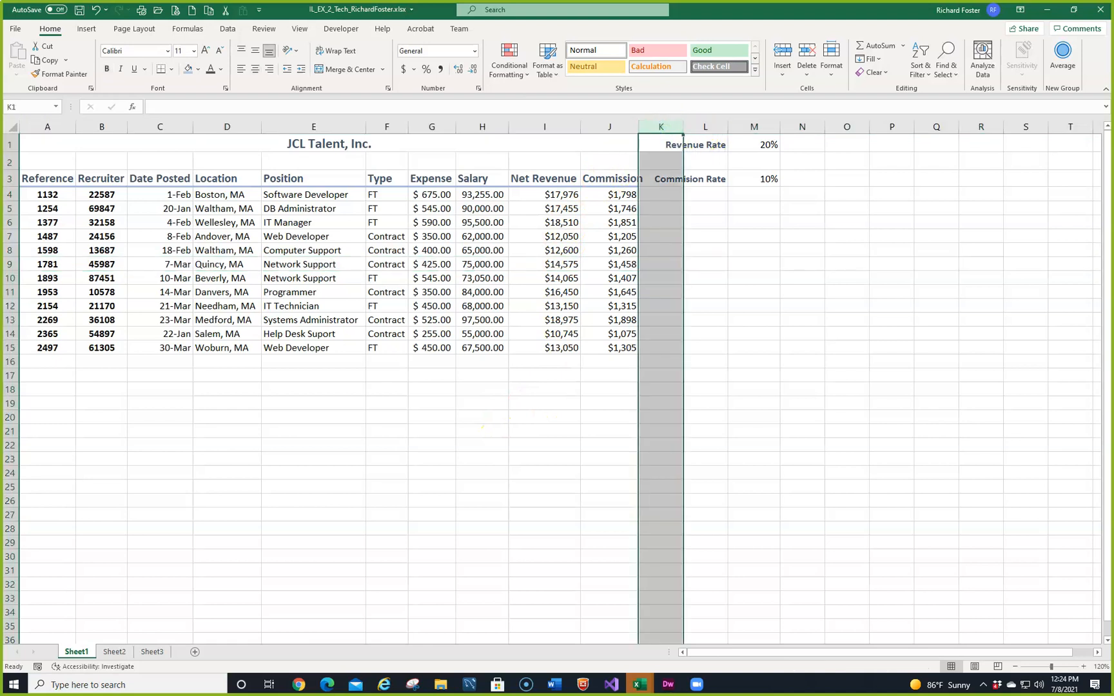
right_click(658, 129)
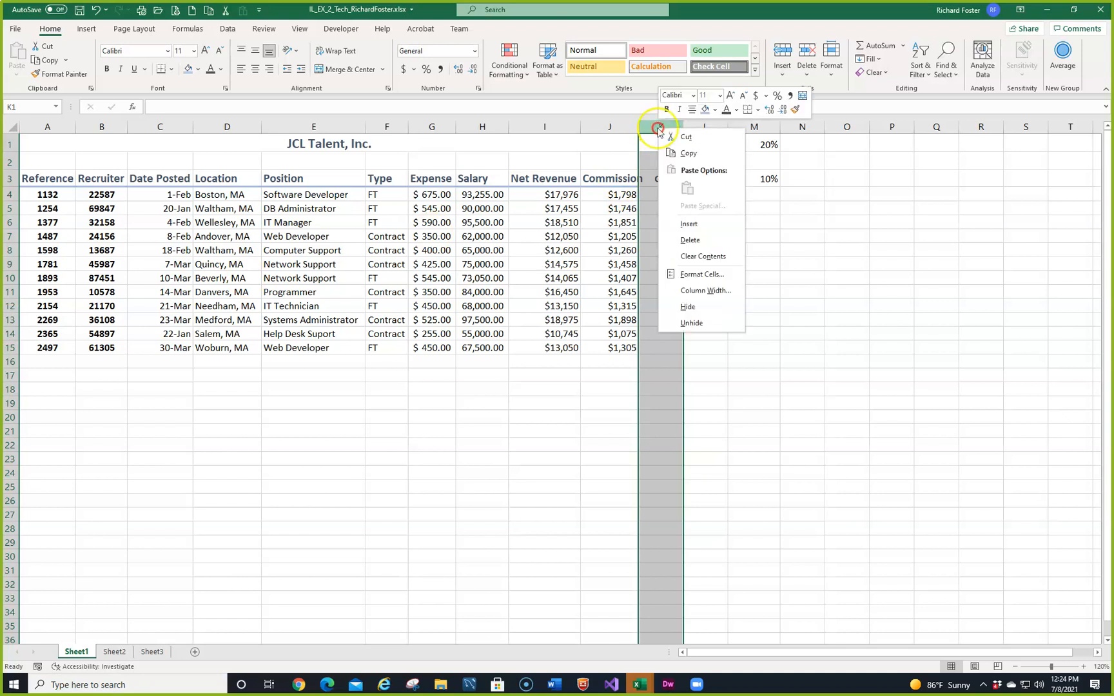
left_click(688, 235)
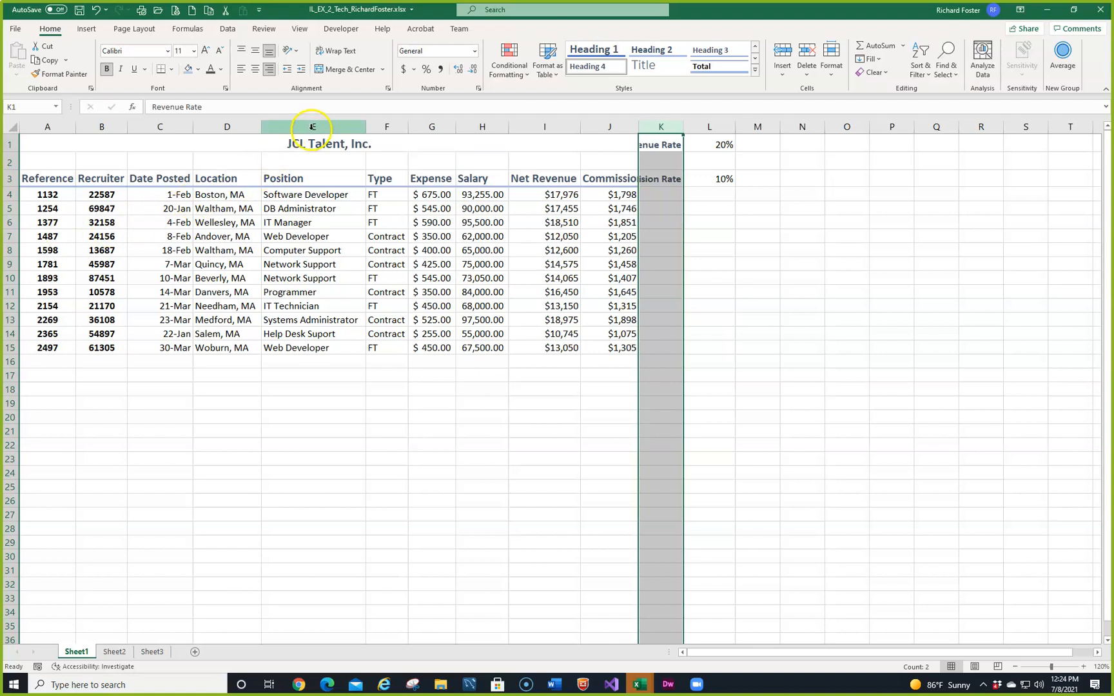
Step: Hide the Expense column, column G
left_click(428, 127)
right_click(428, 127)
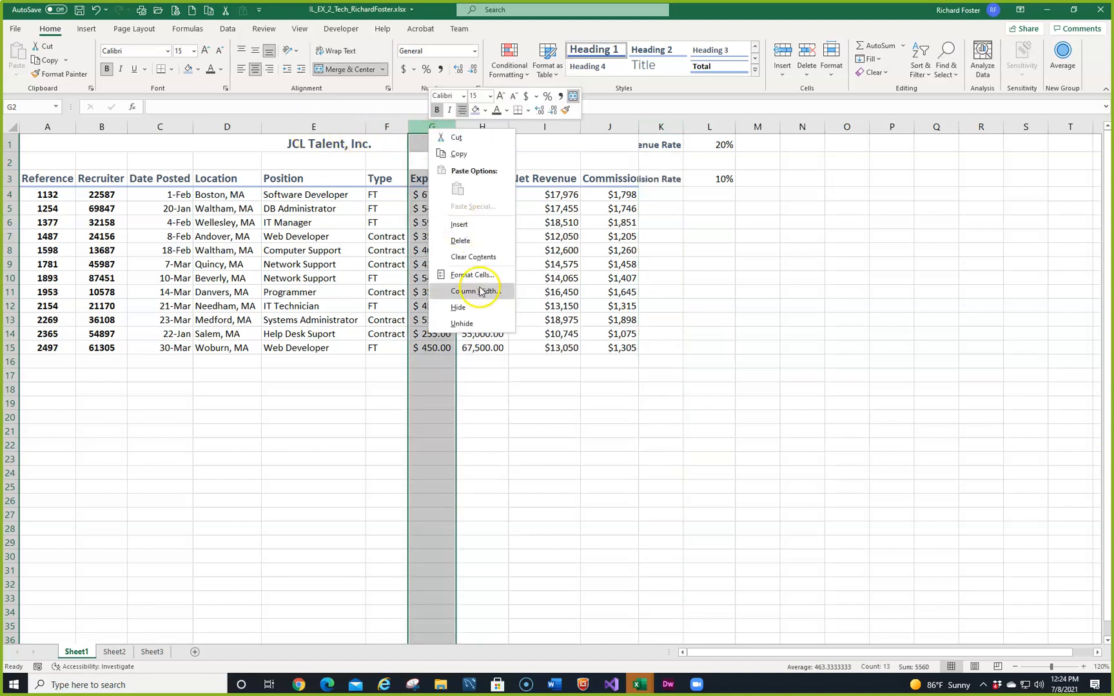
left_click(463, 308)
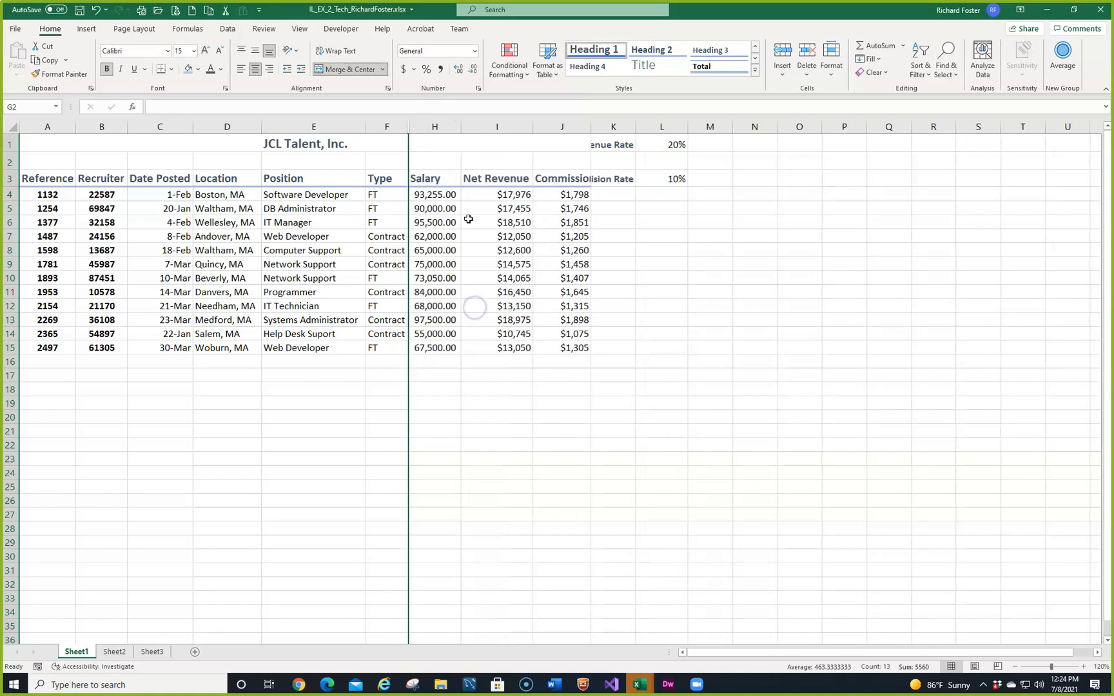
Step: Unhide the Expense column between the Type and Salary columns
right_click(433, 129)
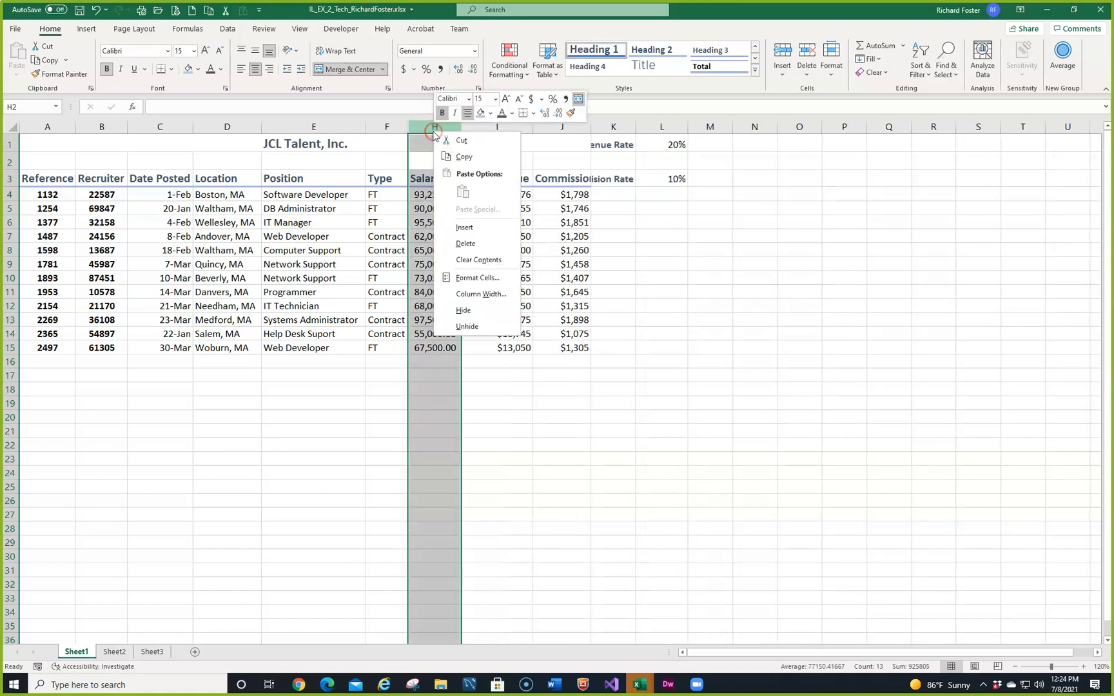
left_click(549, 412)
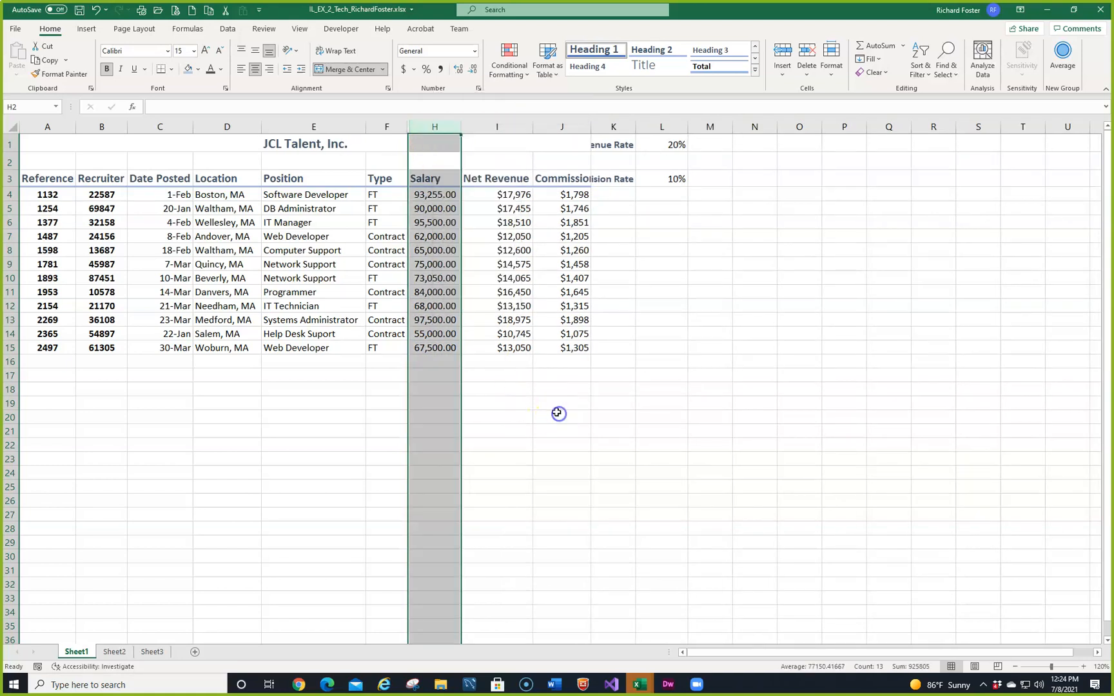
left_click(383, 127)
left_click_drag(383, 127, 426, 127)
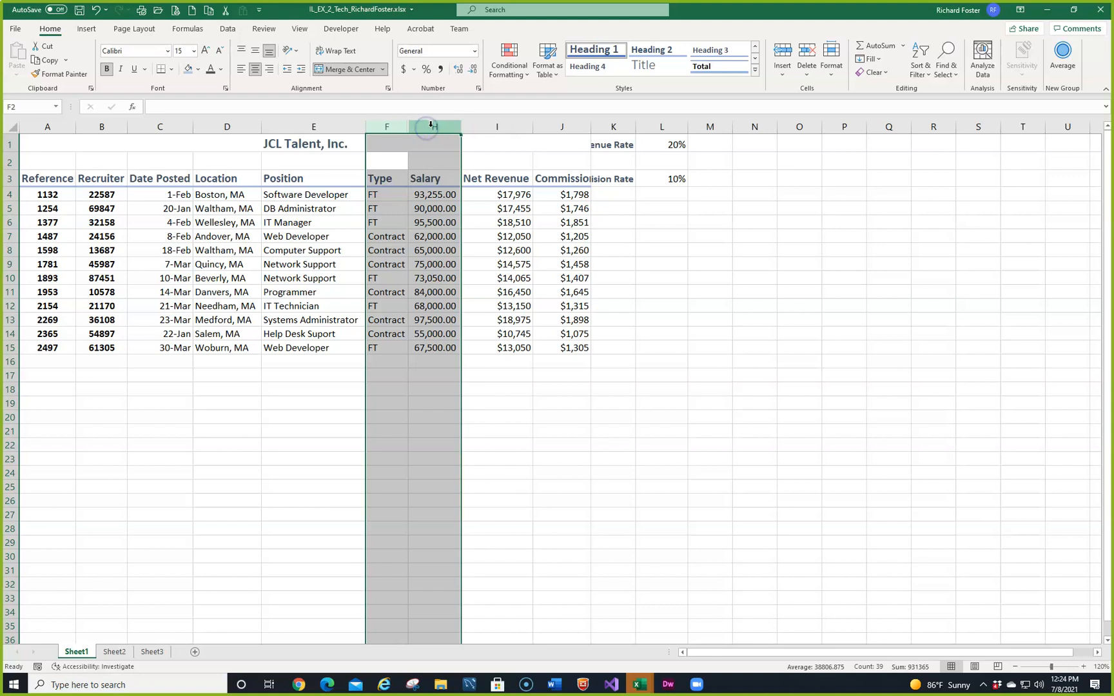
right_click(435, 127)
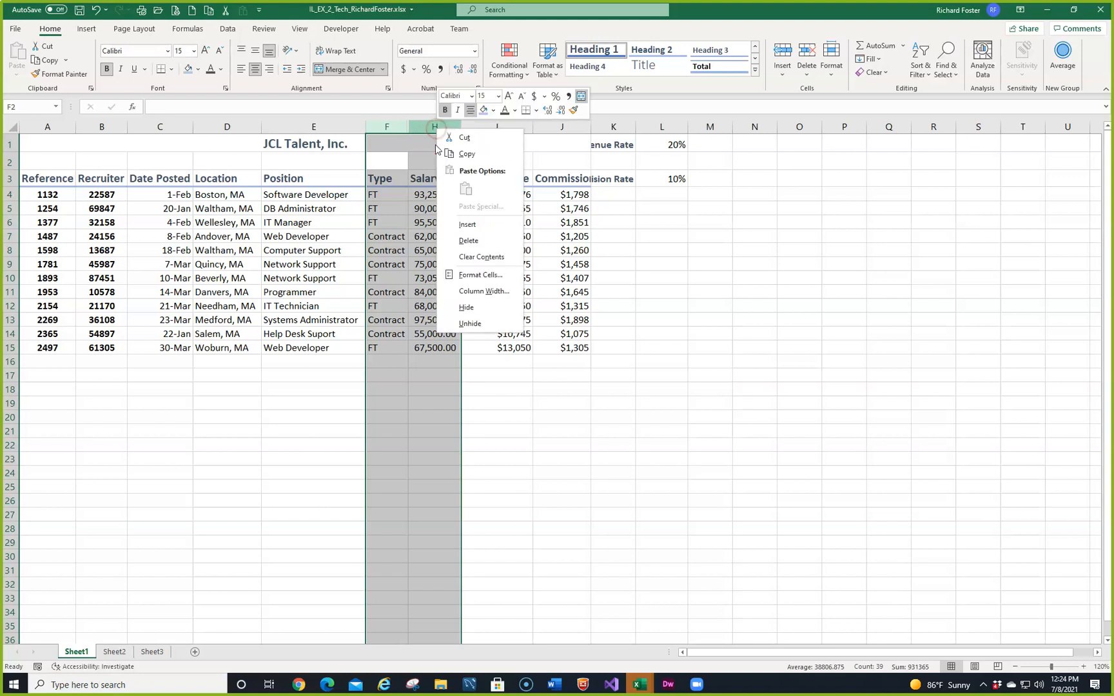
left_click(470, 321)
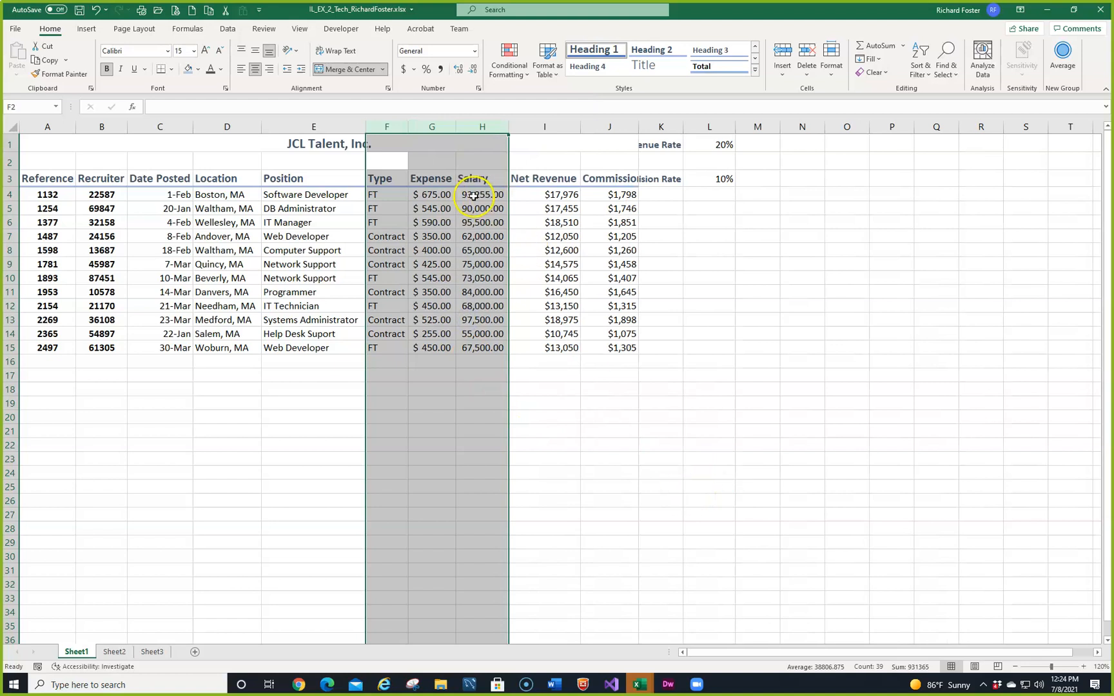
Step: Hide the Type, Expense and Salary columns together, and unhide them using the surrounding Position and Net Revenue columns
right_click(431, 125)
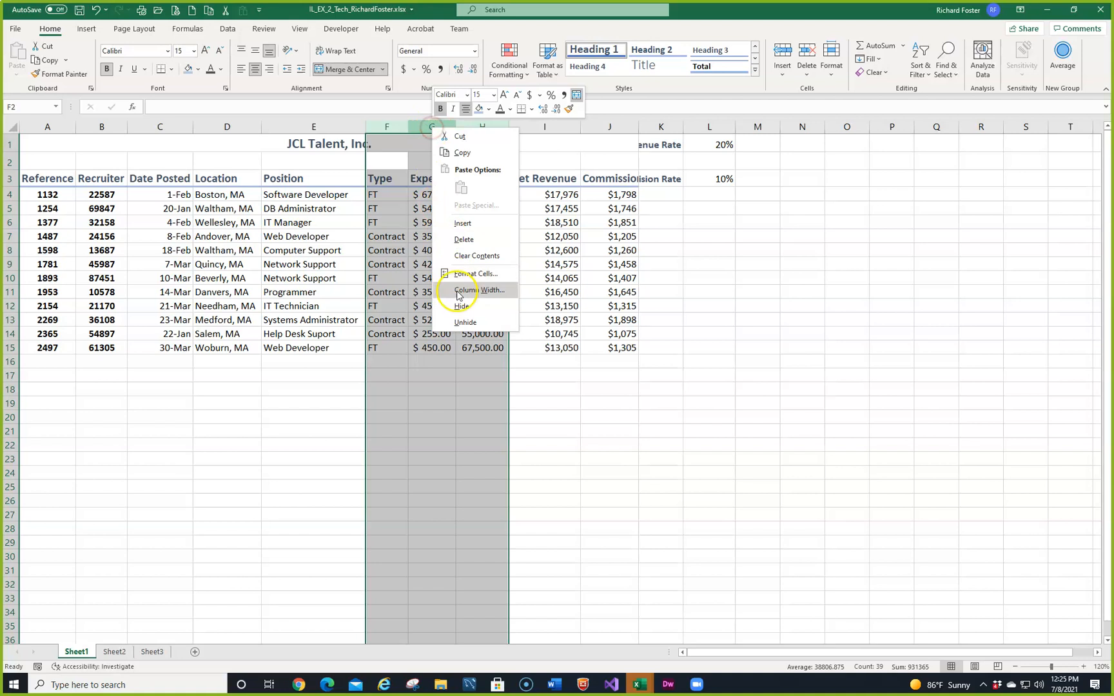
left_click(469, 308)
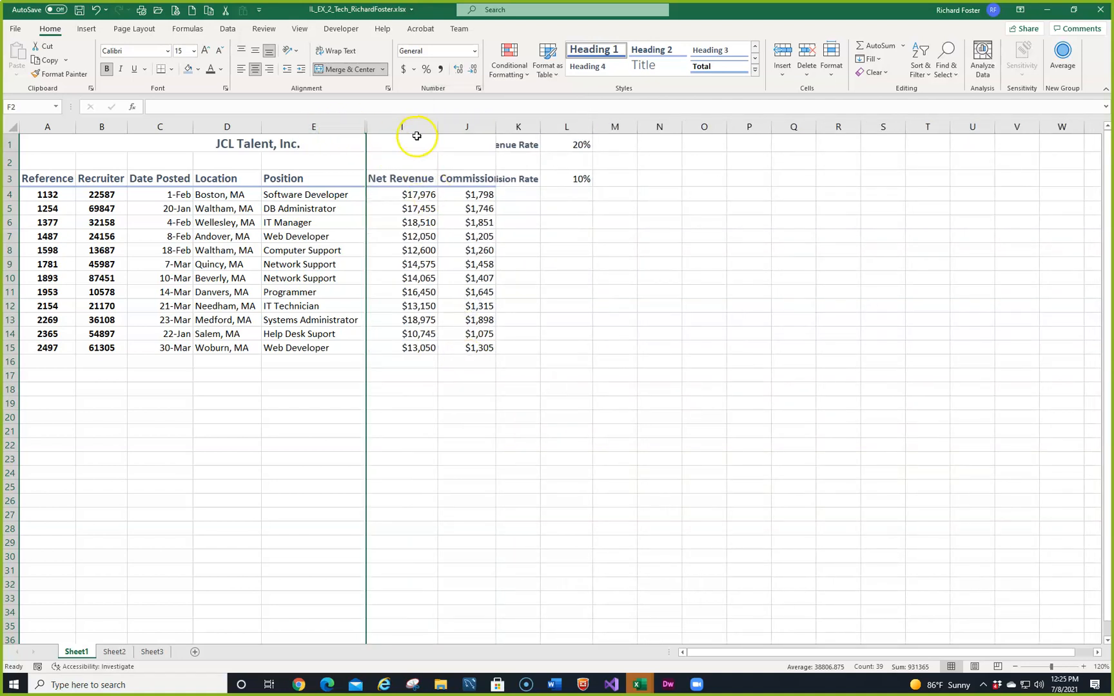
left_click_drag(342, 125, 374, 122)
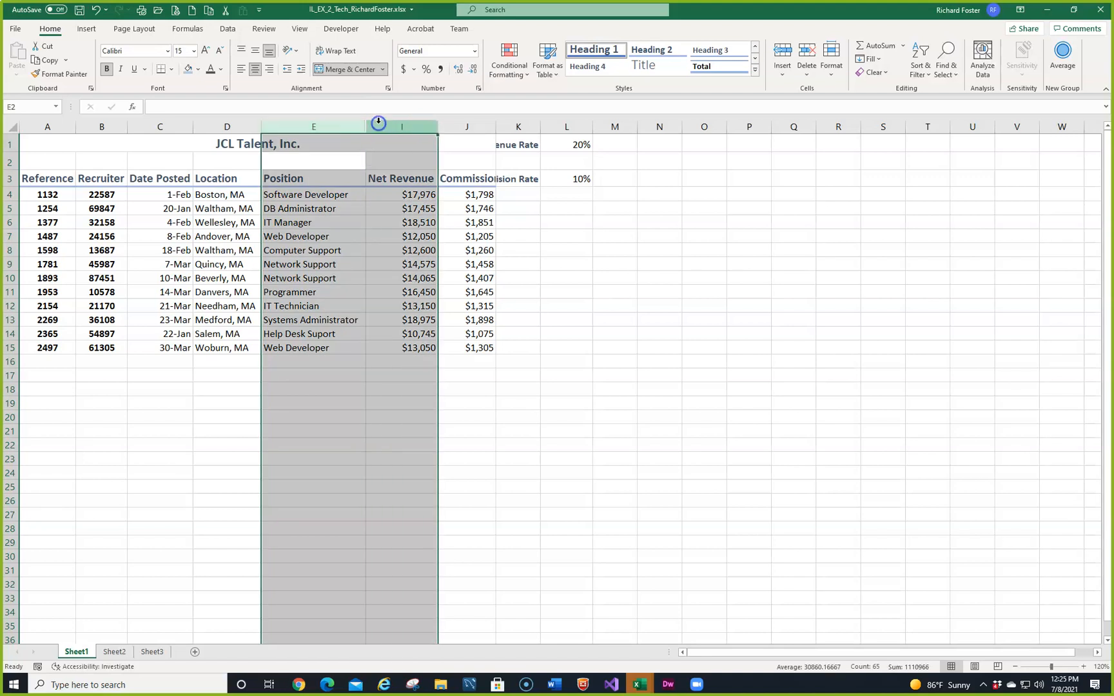
right_click(384, 128)
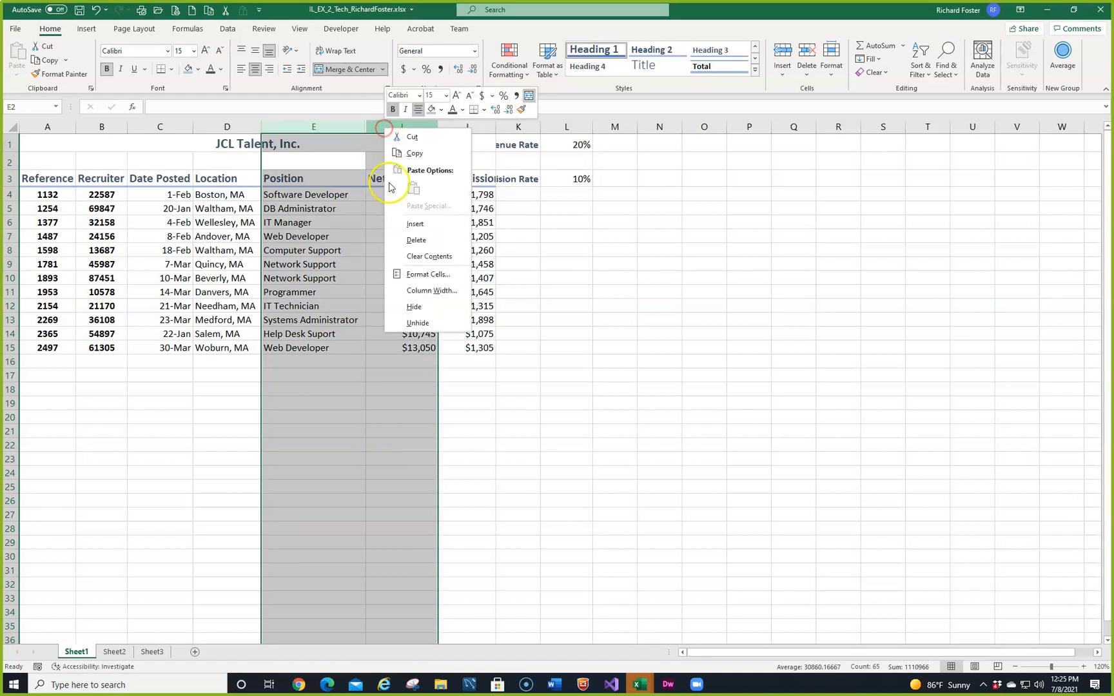
left_click(418, 322)
left_click(712, 404)
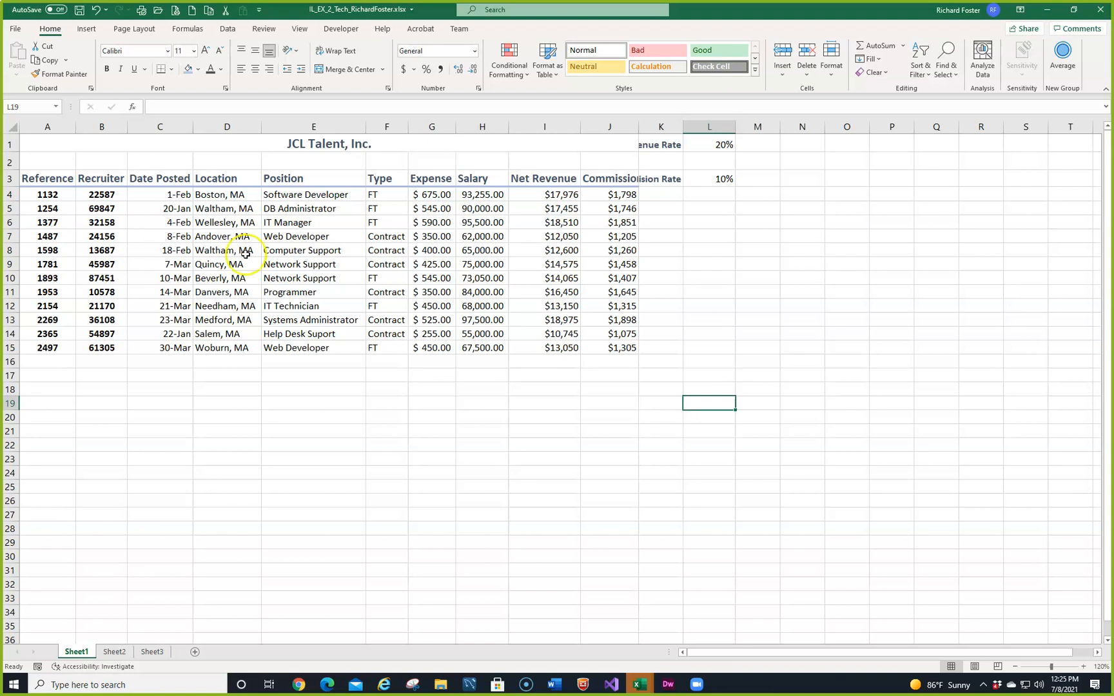
Step: Look through the file formats available for saving a copy of the workbook, and return to the worksheet without saving
left_click(14, 29)
left_click(34, 185)
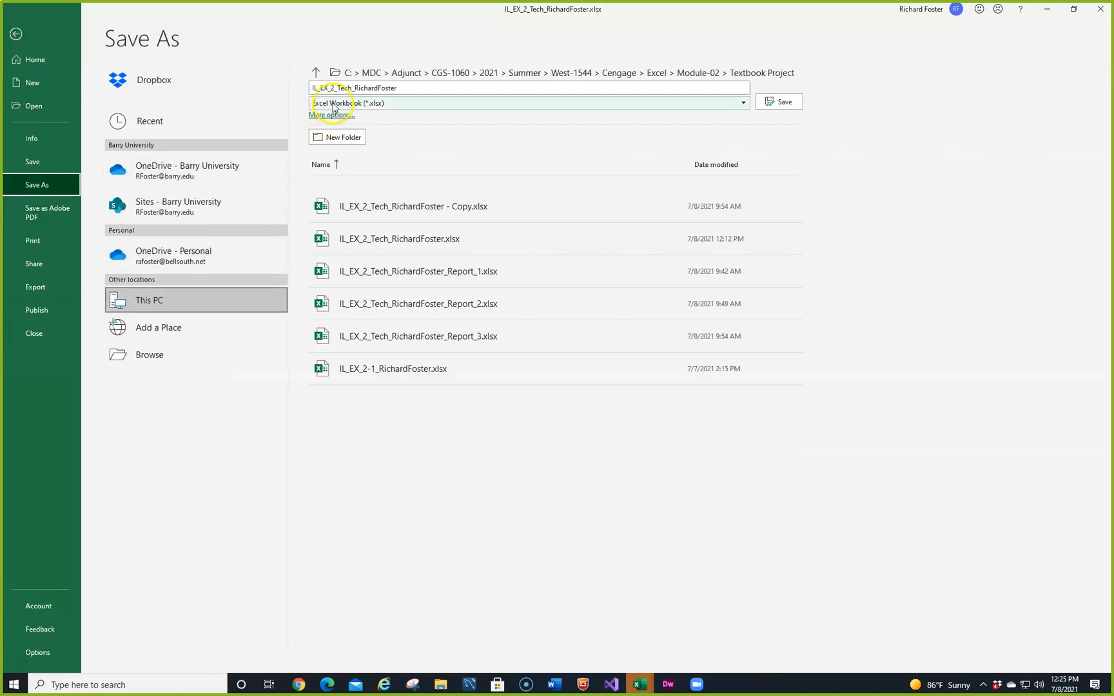
left_click(403, 106)
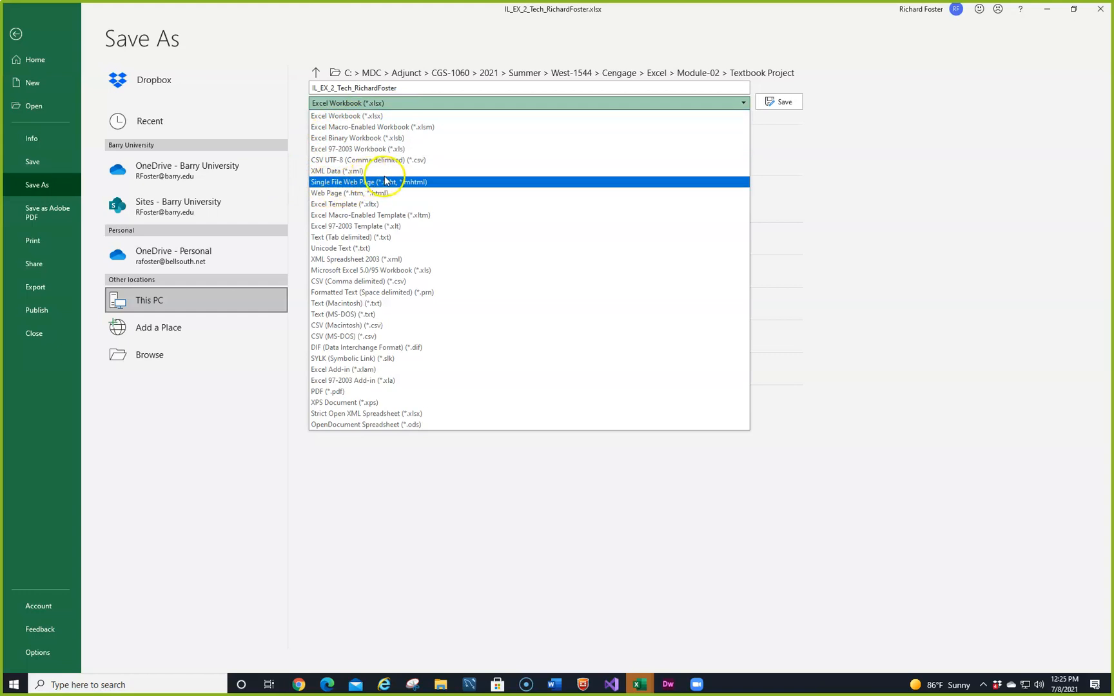
left_click(16, 34)
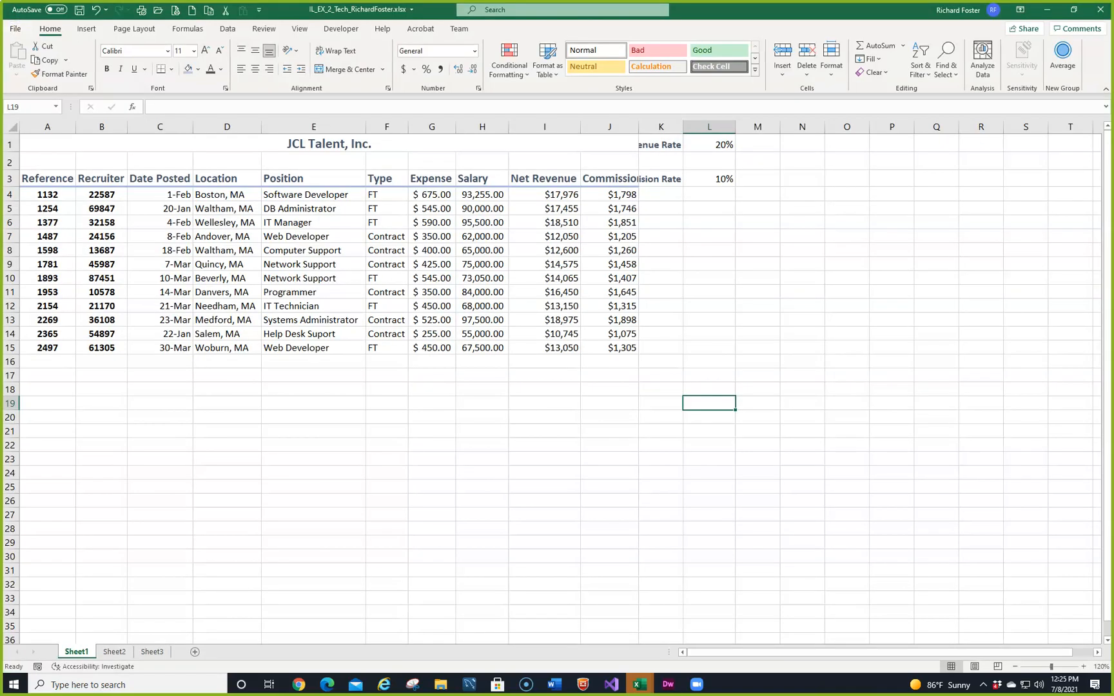
Step: Switch to the Microsoft Edge browser
left_click(327, 685)
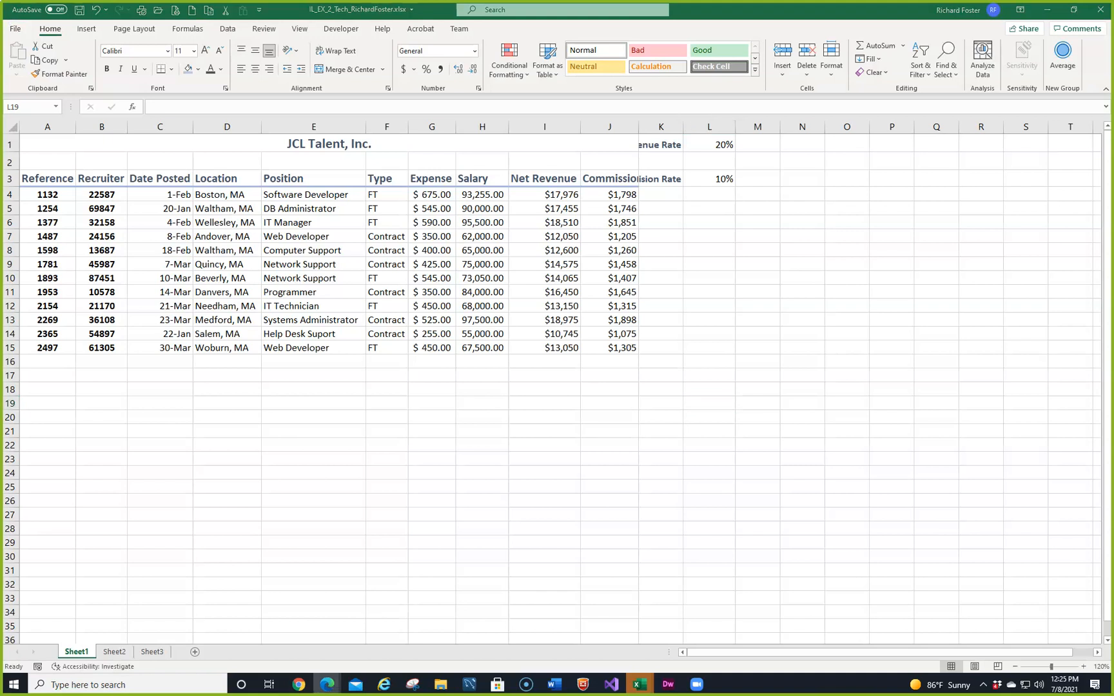